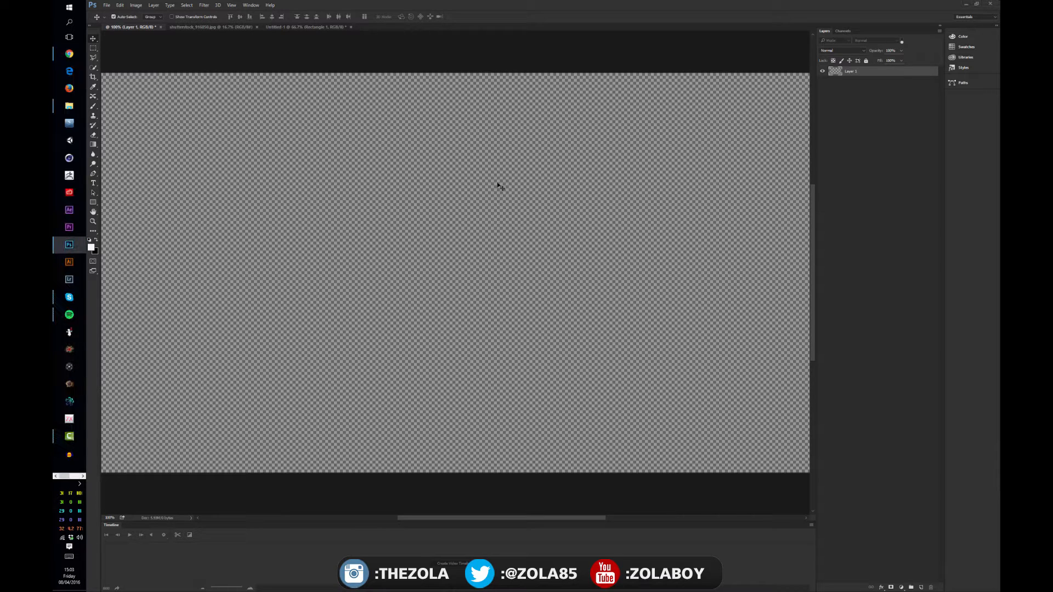
Check the document's dimensions and units in the Canvas Size settings, and close them without applying changes.
key("ctrl+alt+c")
left_click_drag(327, 156, 375, 138)
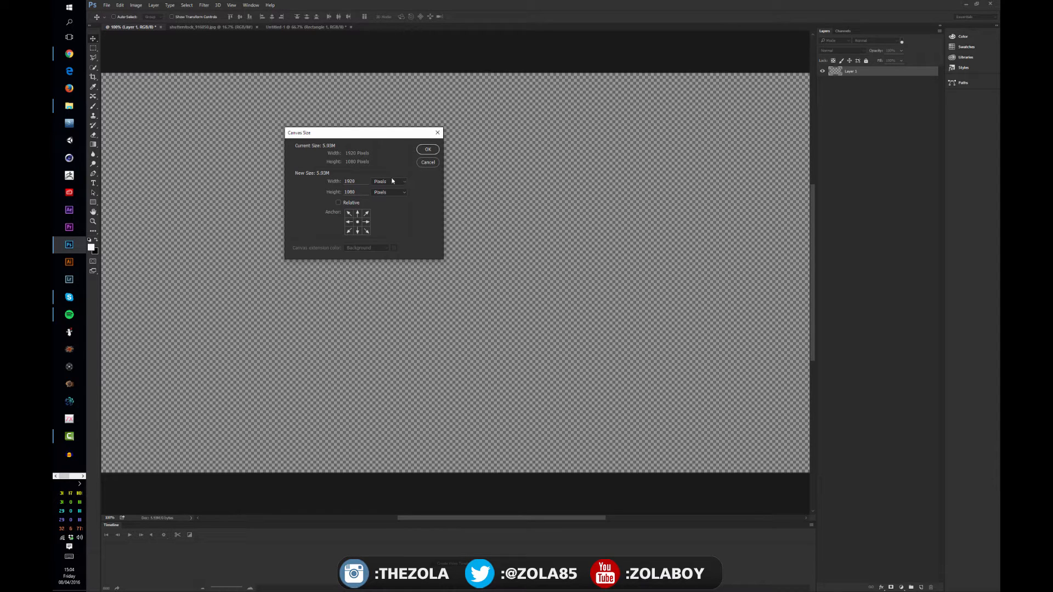
left_click(428, 162)
Switch the ruler units to centimeters and back to pixels in the Units & Rulers preferences, and confirm.
left_click(122, 5)
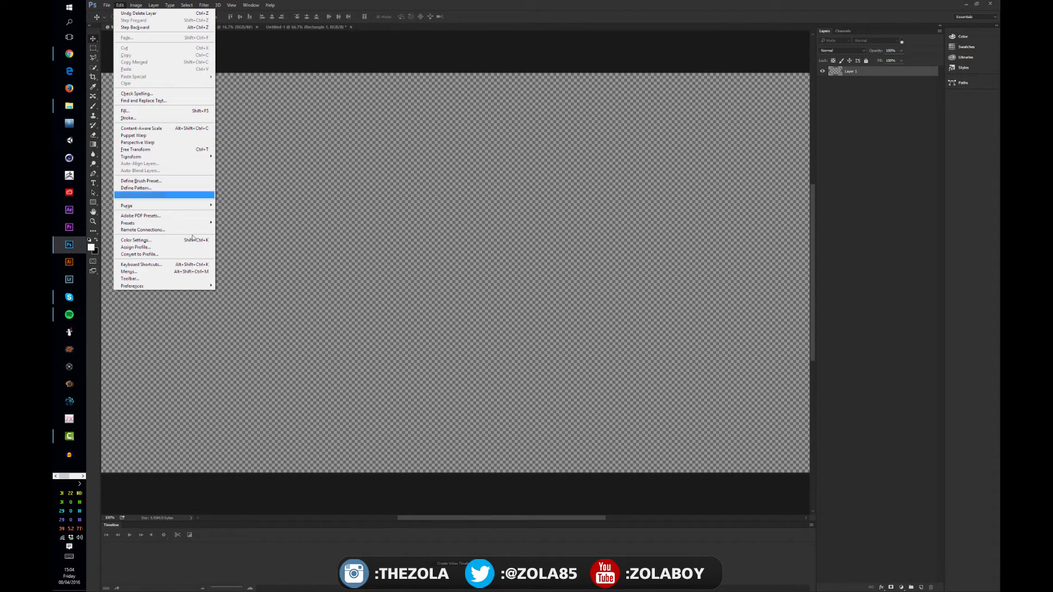
mouse_move(198, 287)
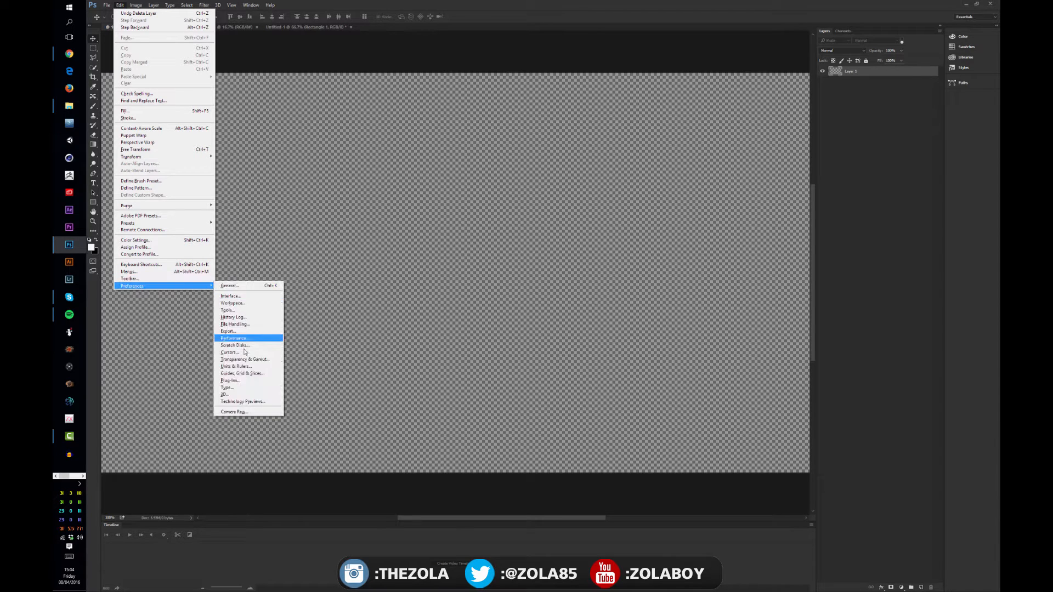
left_click(256, 372)
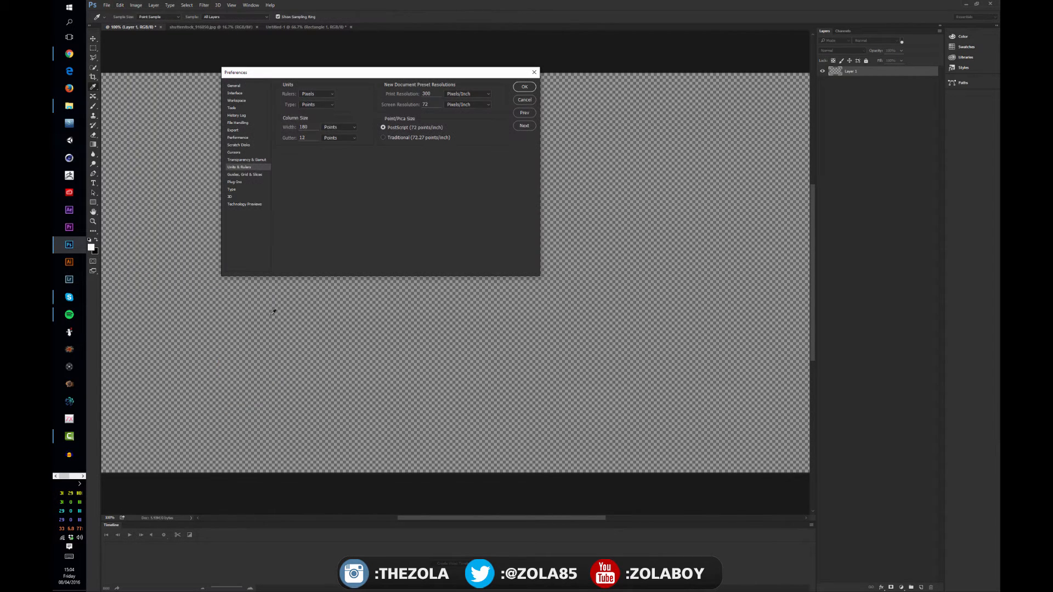
left_click(323, 95)
left_click(325, 111)
left_click(324, 94)
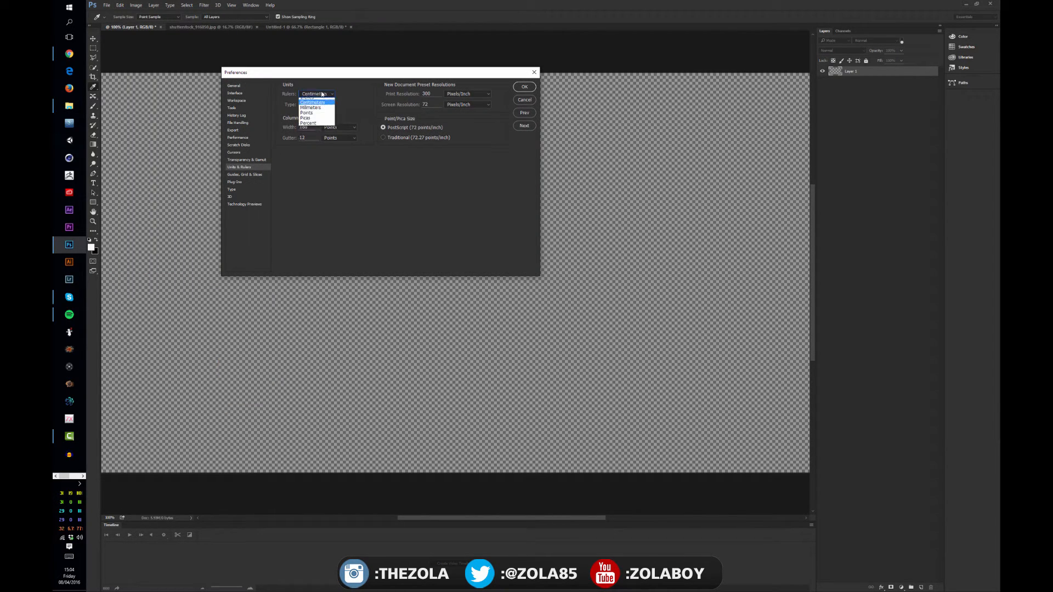
left_click(328, 101)
left_click(525, 87)
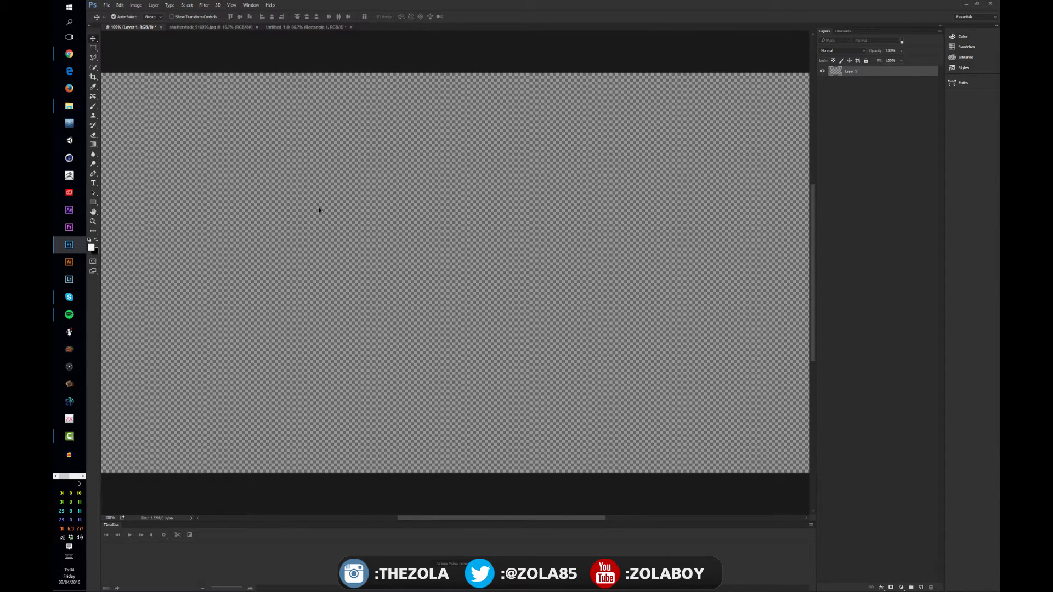
View the canvas size in centimeters, return its units to pixels and accept the dimensions as they are.
key("ctrl+alt+c")
left_click(388, 181)
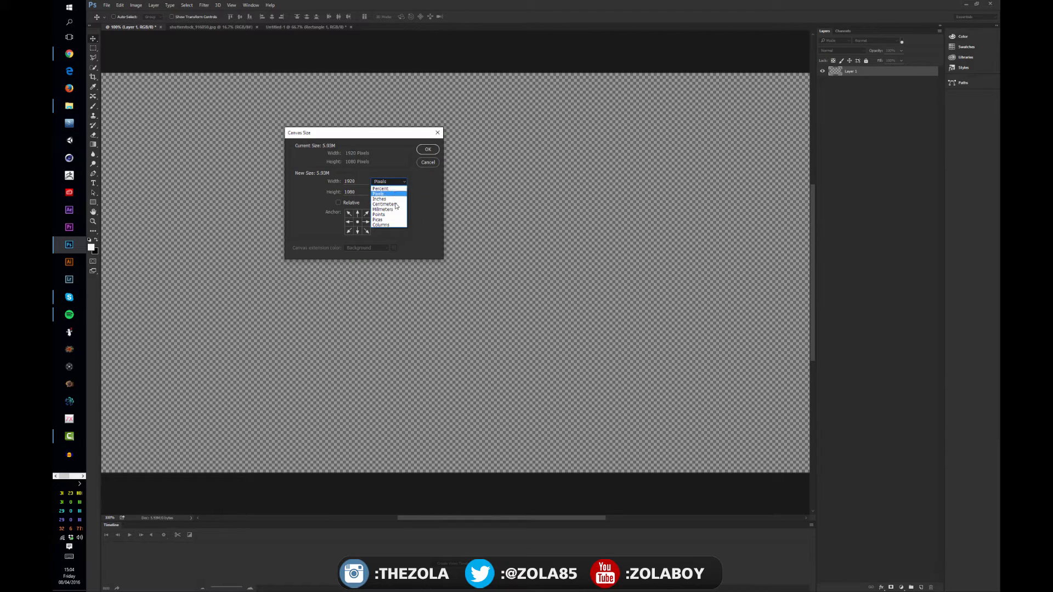
left_click(396, 205)
left_click(388, 181)
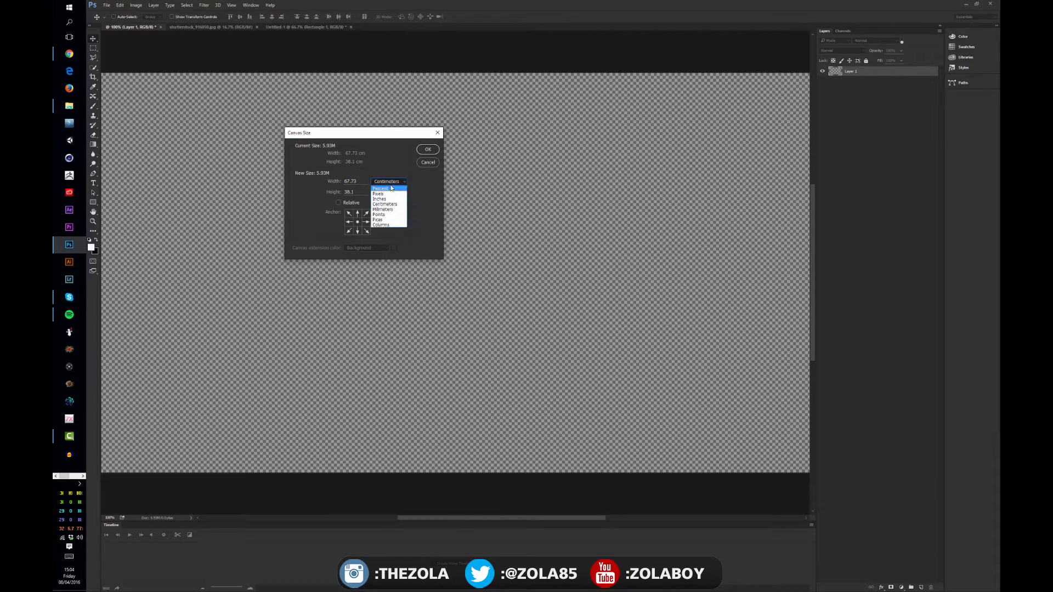
left_click(391, 192)
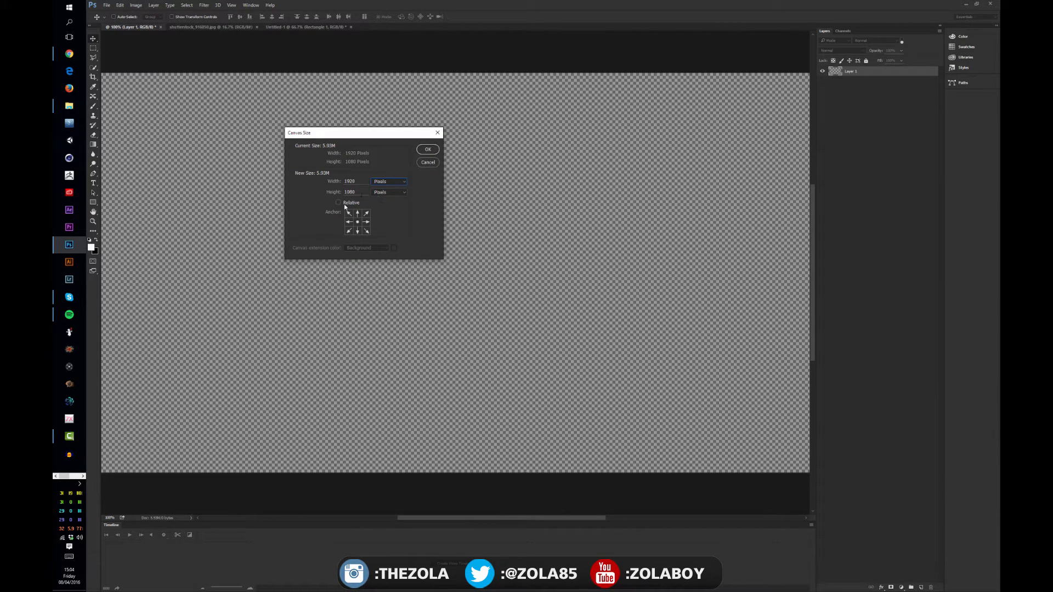
left_click(427, 149)
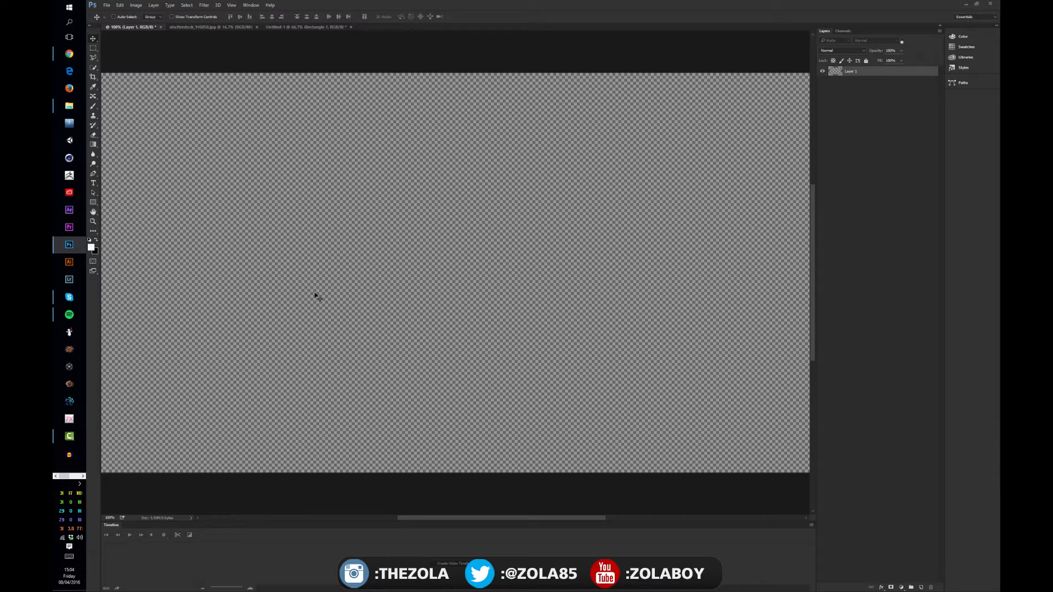
key("alt+Tab")
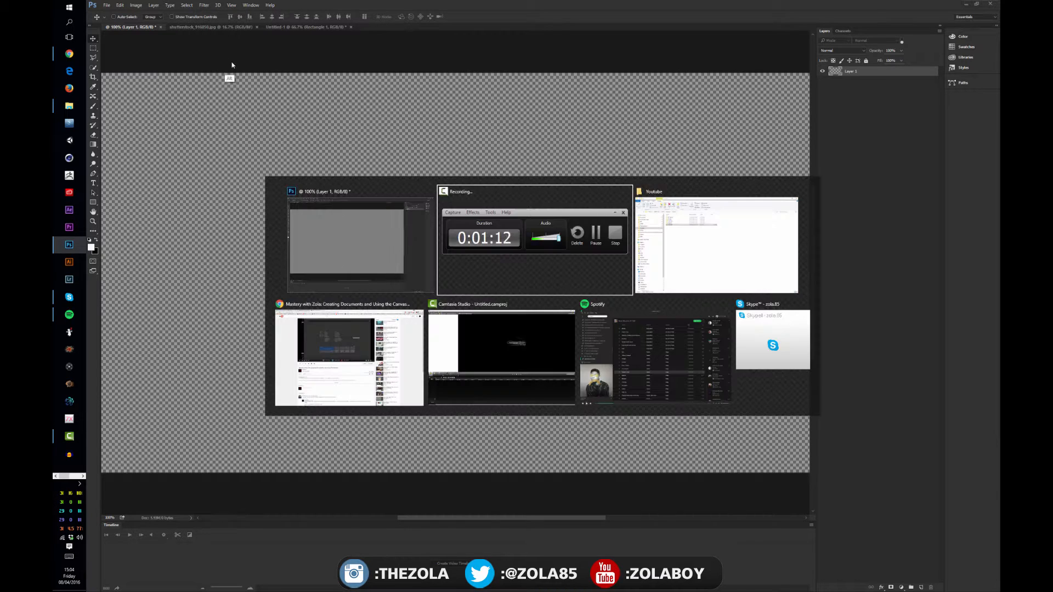
key("Tab")
key("Tab")
key("Tab")
key("Tab")
key("Tab")
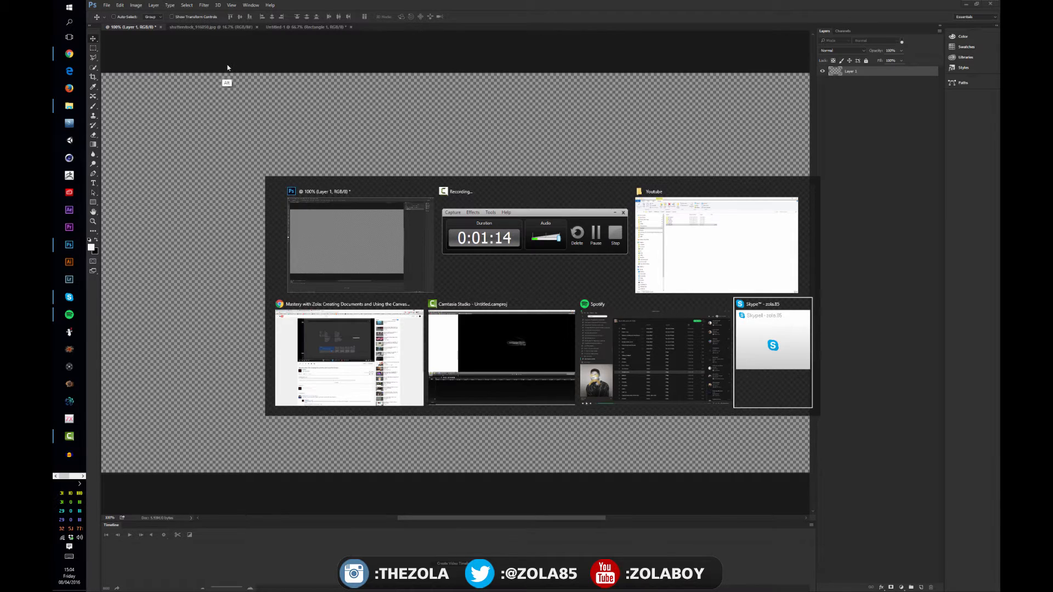
key("Tab")
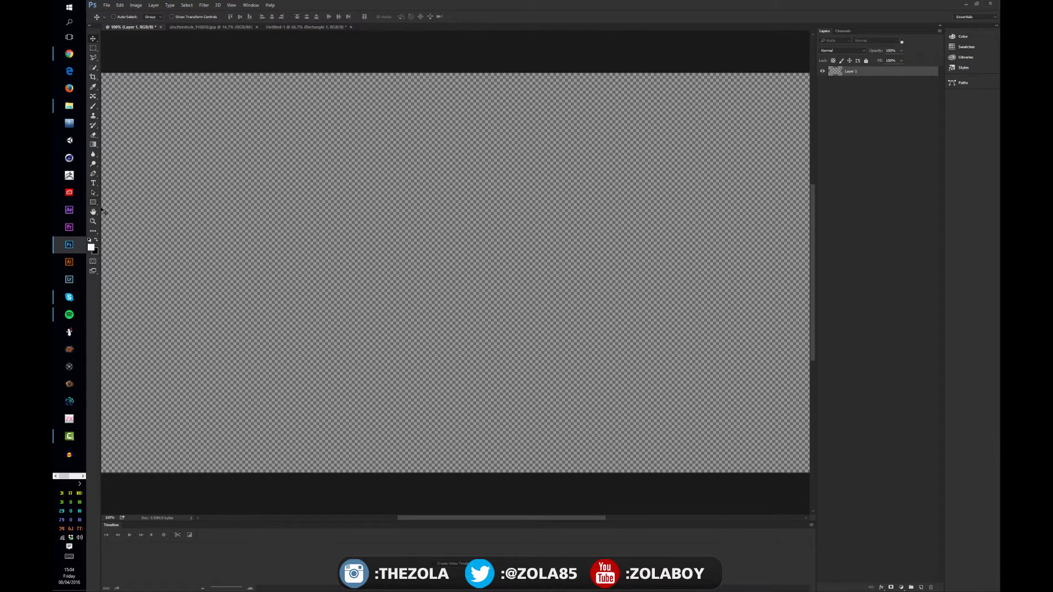
Draw a green square shape about 610 px wide on the upper left of the canvas and move it toward the centre.
key("u")
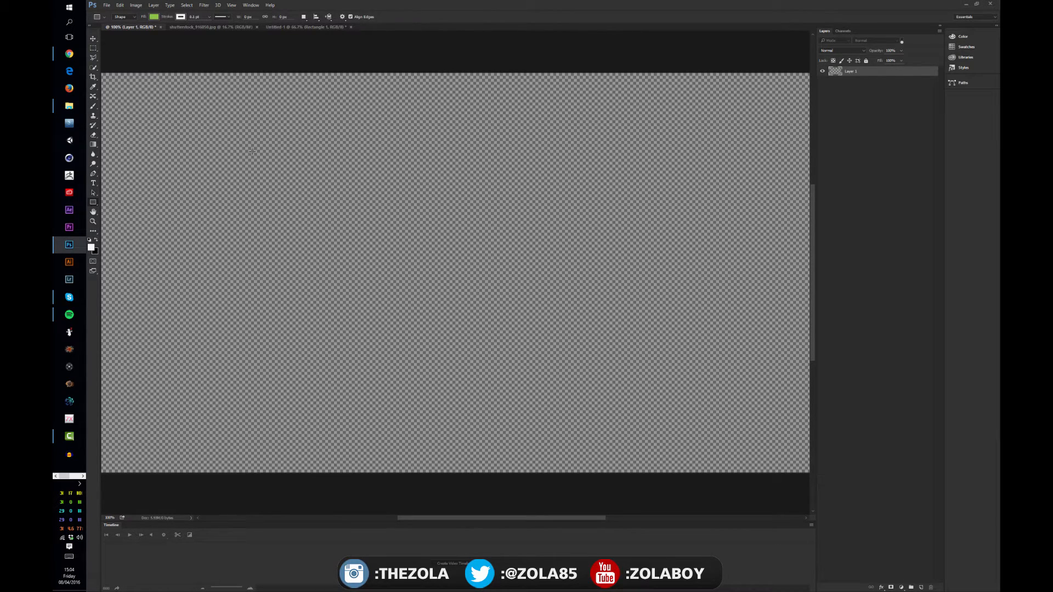
mouse_move(203, 105)
left_mouse_down()
mouse_move(422, 258)
mouse_move(470, 330)
left_mouse_up()
key("v")
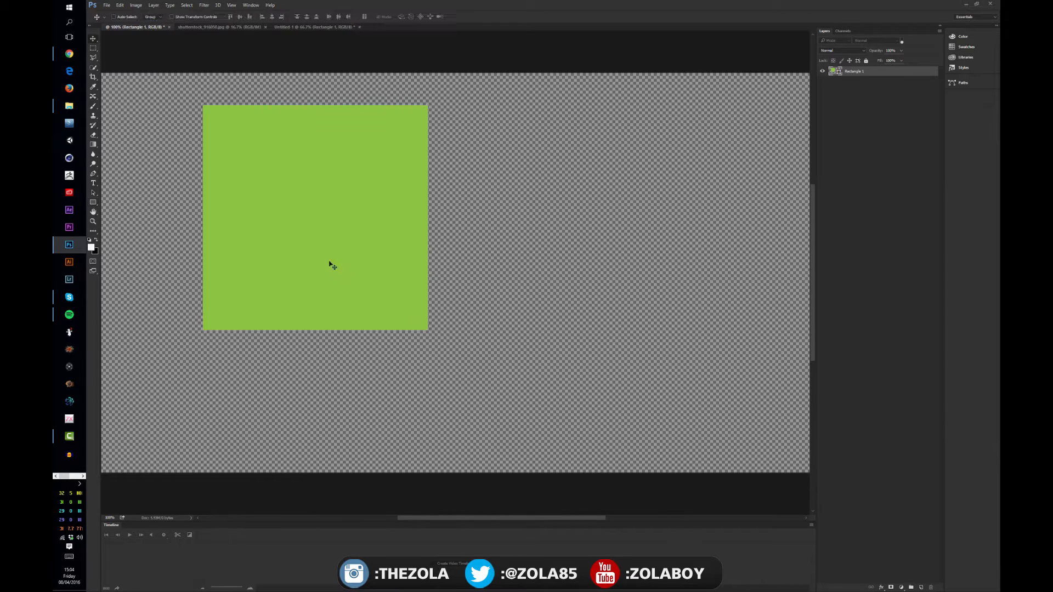
left_click_drag(332, 265, 416, 308)
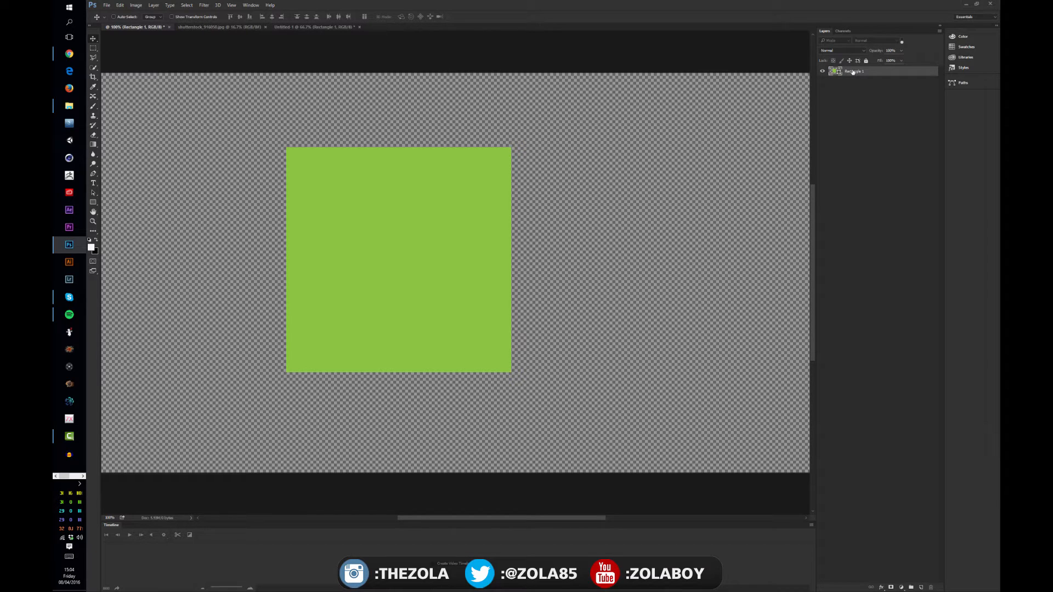
left_click_drag(469, 269, 484, 265)
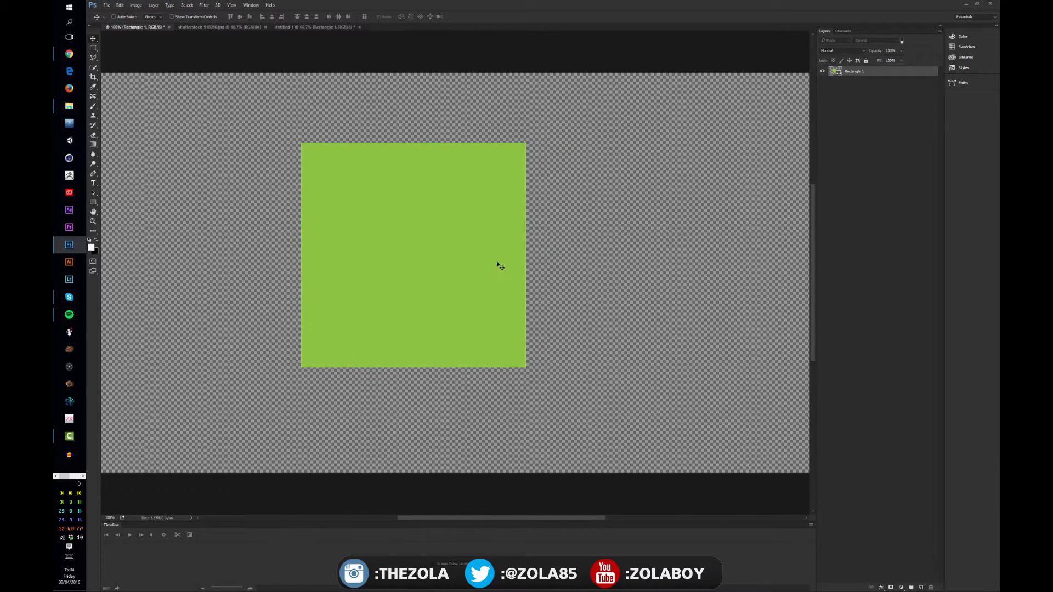
Toggle the green square layer's visibility off and on twice.
left_click(823, 71)
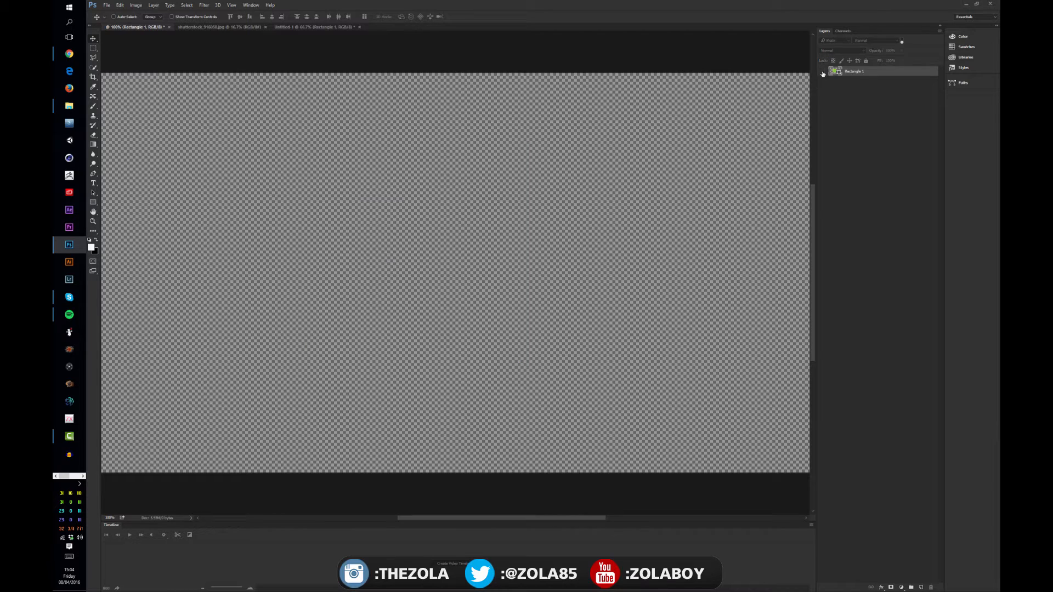
left_click(822, 72)
left_click(823, 72)
left_click(823, 72)
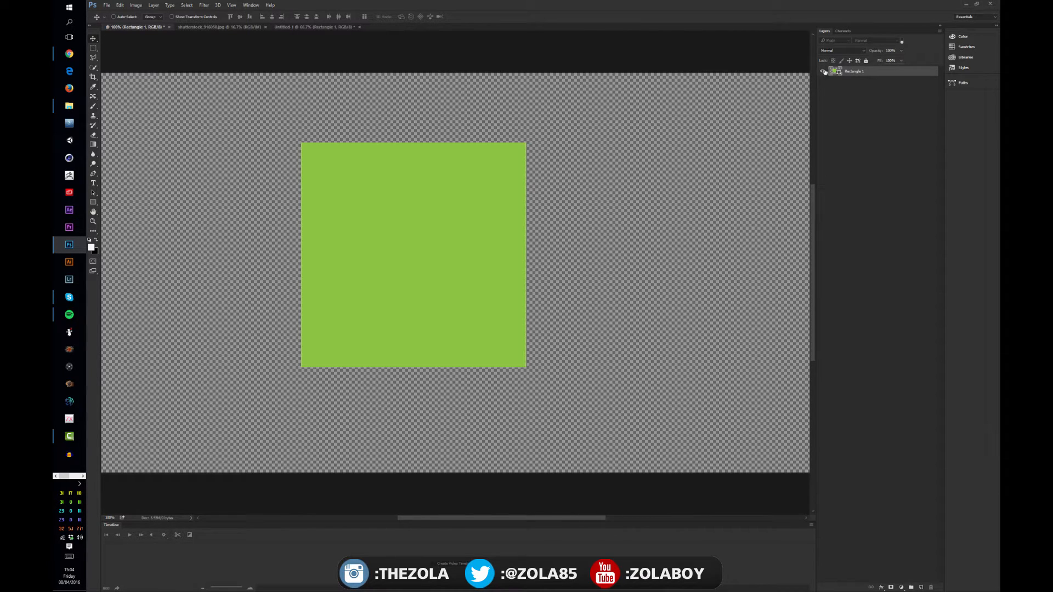
Deselect the green square's layer, try to move the square with no layer selected, and dismiss the error.
left_click(823, 82)
left_click(497, 246)
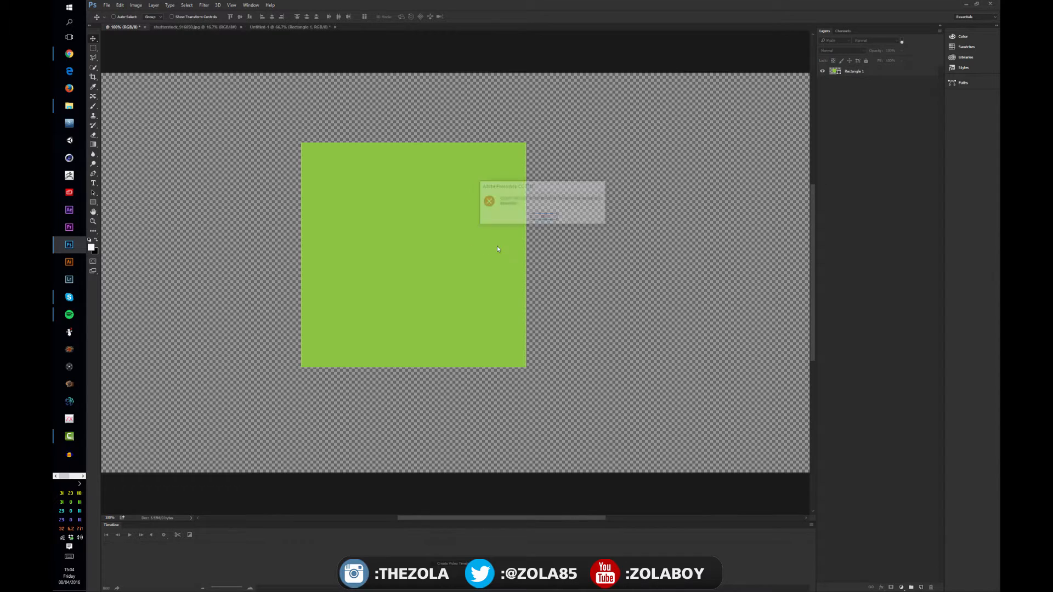
left_click(541, 218)
Select the green square's layer and reposition the square slightly left of the canvas centre with the Move tool.
left_click(856, 73)
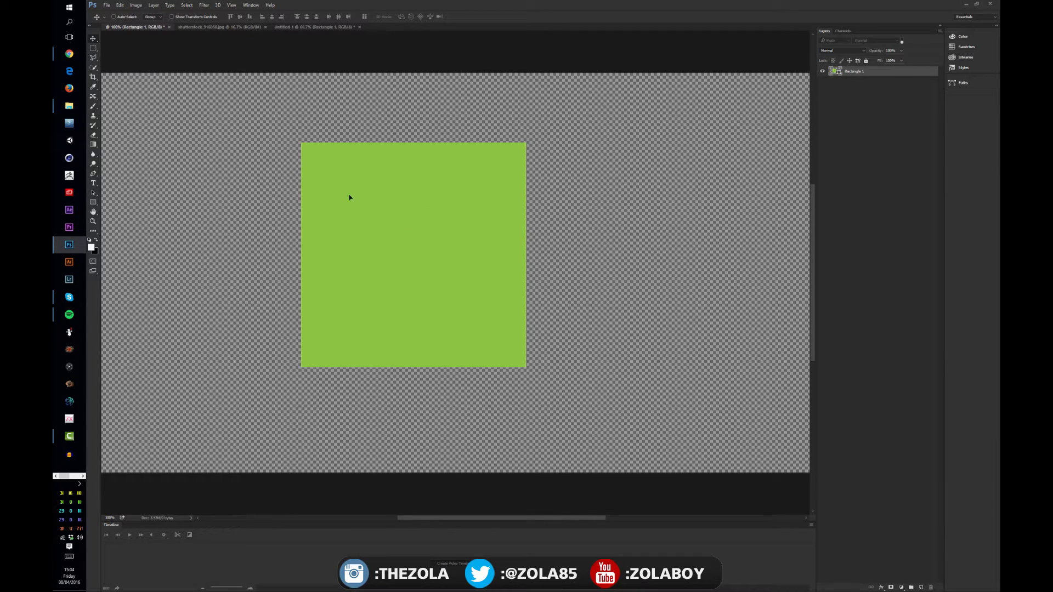
left_click_drag(348, 196, 459, 212)
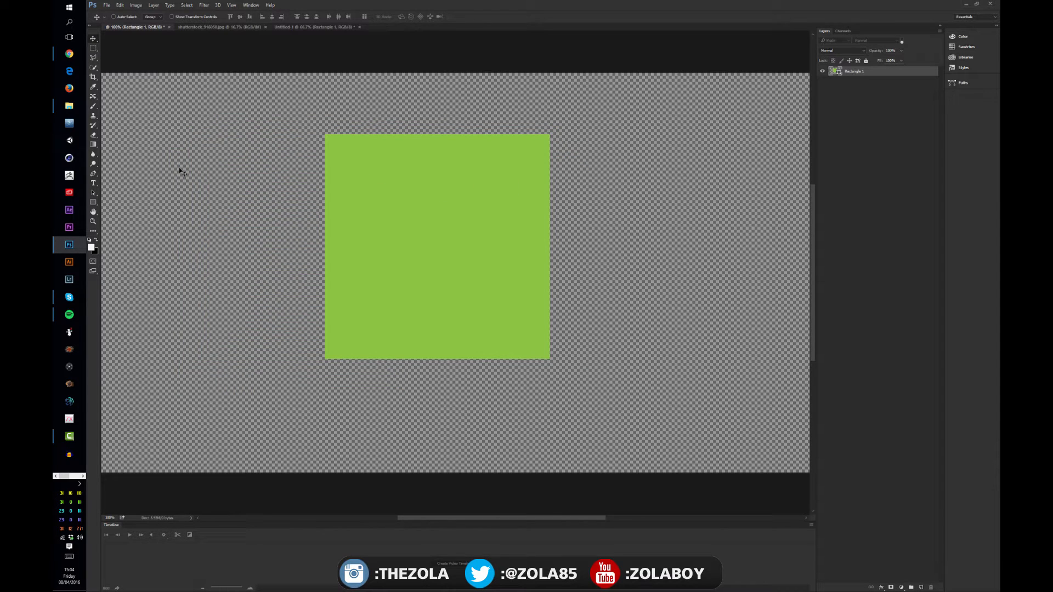
left_click(93, 87)
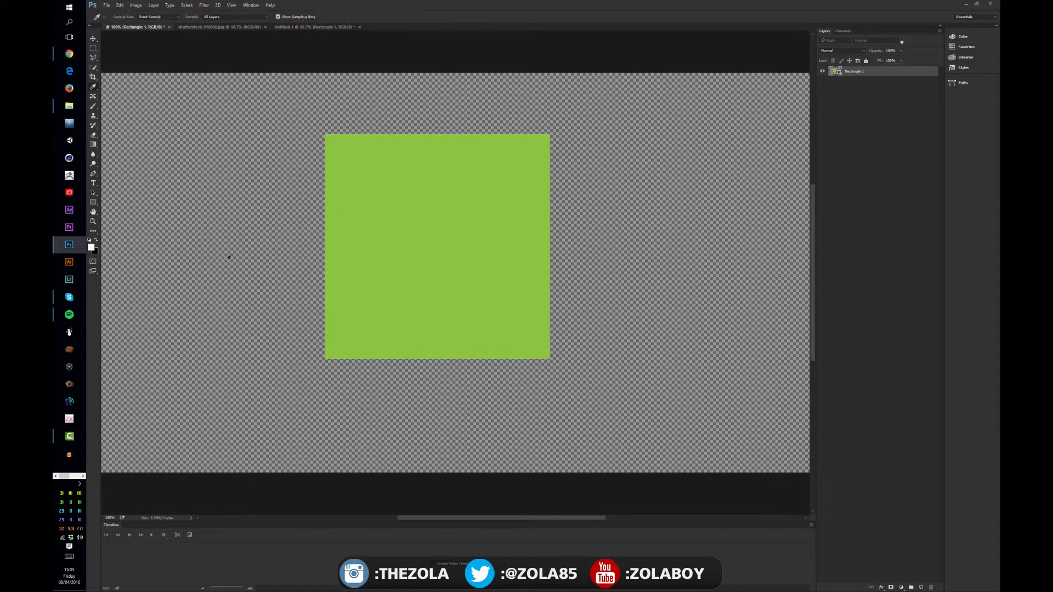
key("v")
mouse_move(383, 273)
left_mouse_down()
mouse_move(329, 258)
mouse_move(386, 263)
mouse_move(386, 291)
left_mouse_up()
left_click_drag(438, 258, 400, 251)
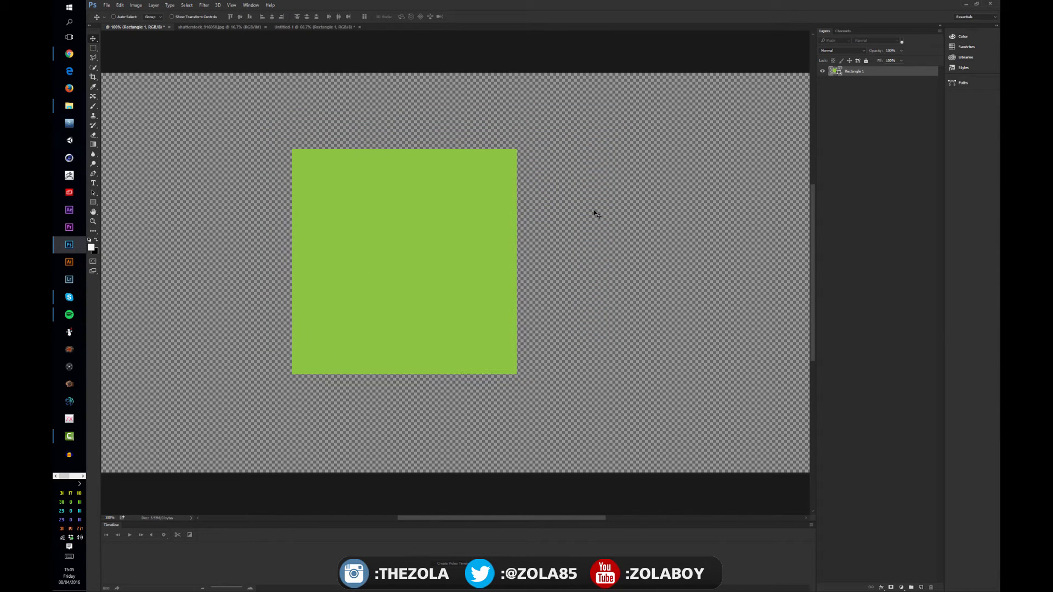
Duplicate the green square's layer, keeping the default copy name.
right_click(854, 71)
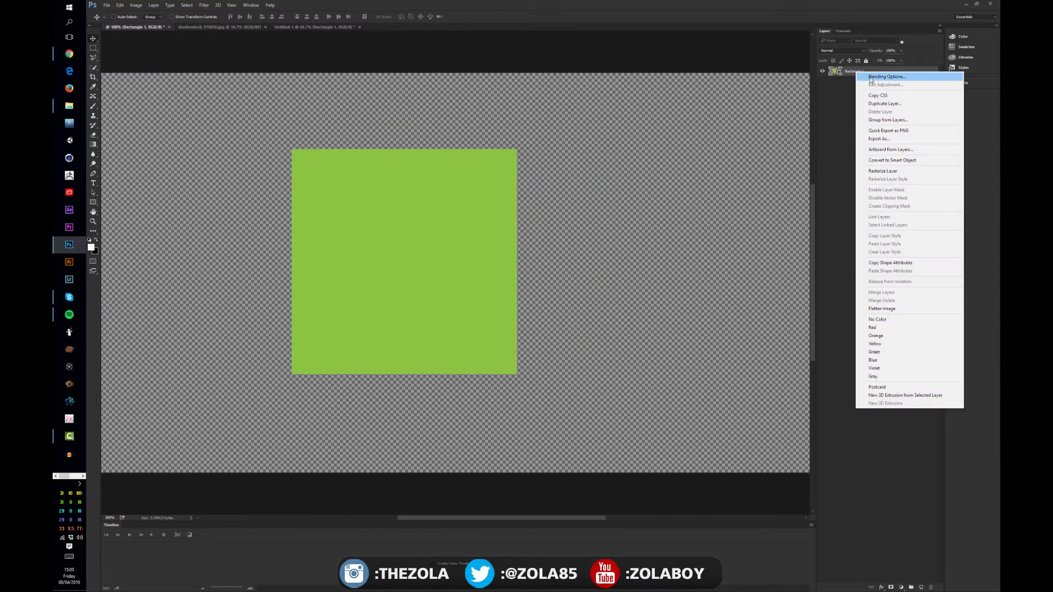
left_click(890, 105)
left_click(591, 188)
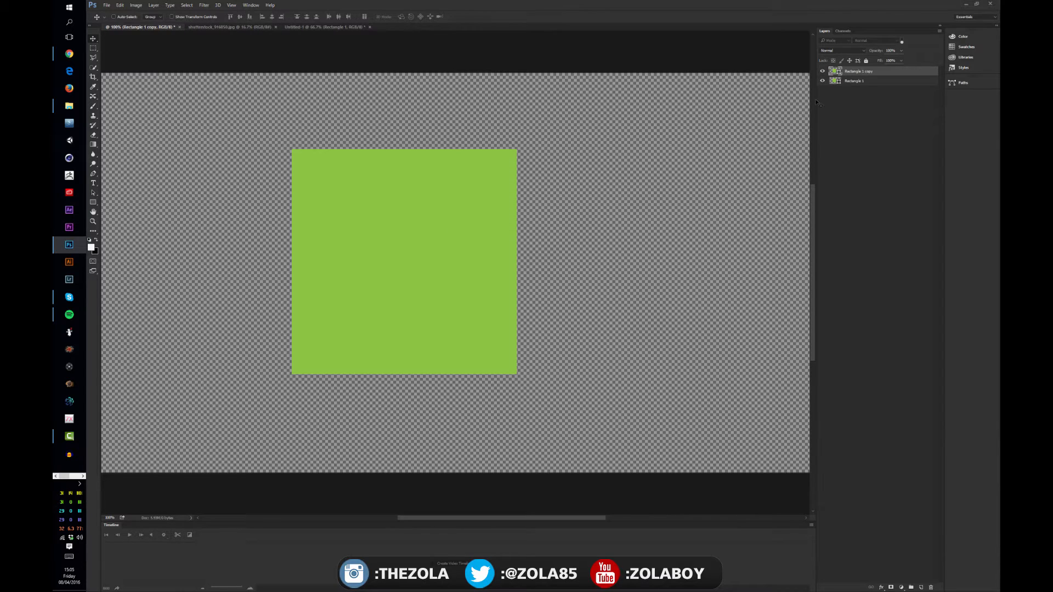
Change the duplicate square's fill to orange and move it up and to the right, partly uncovering the green square.
key("a")
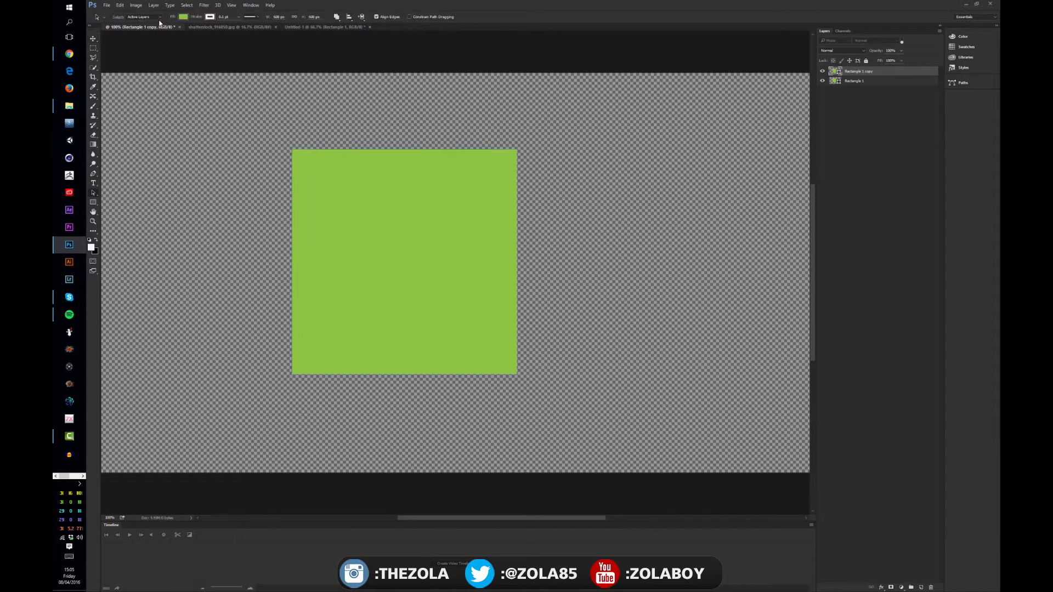
left_click(183, 16)
left_click(214, 56)
left_click(101, 42)
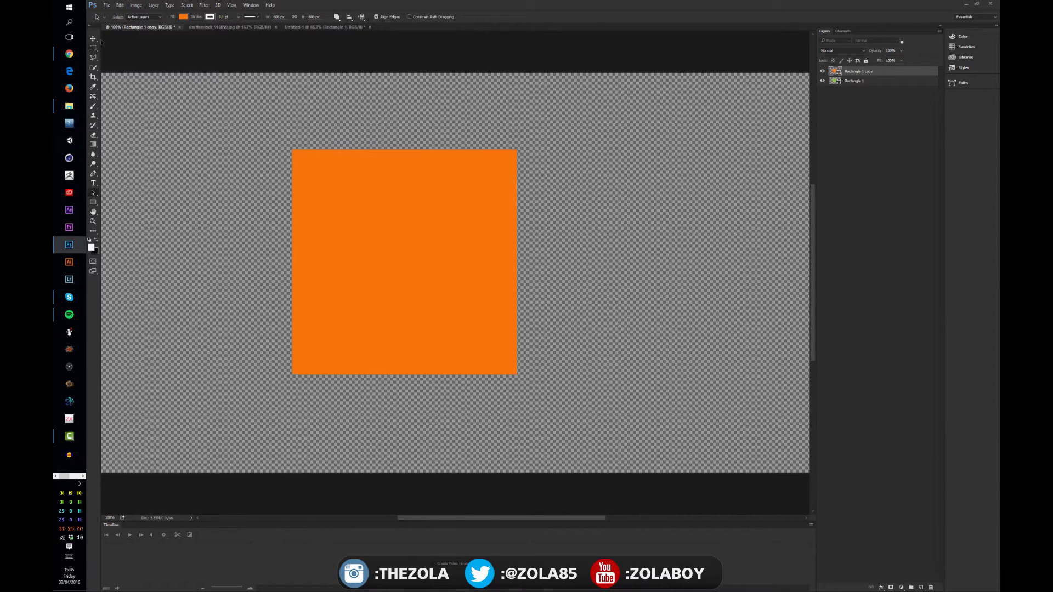
left_click(93, 39)
left_click_drag(397, 237, 459, 196)
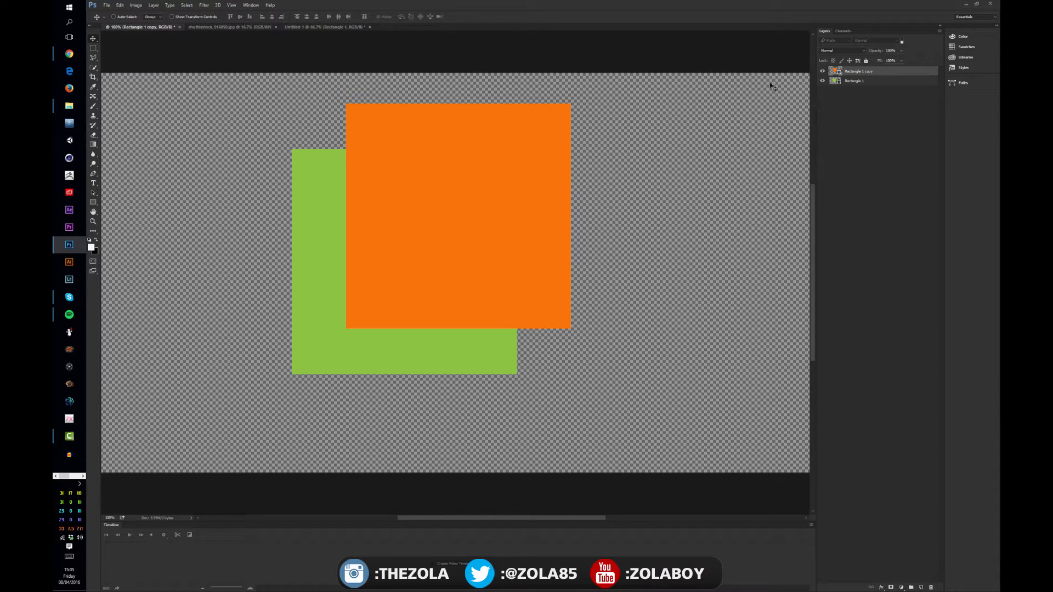
Send the orange square's layer below the green one, and move the green layer back beneath the orange one.
key("ctrl+bracketleft")
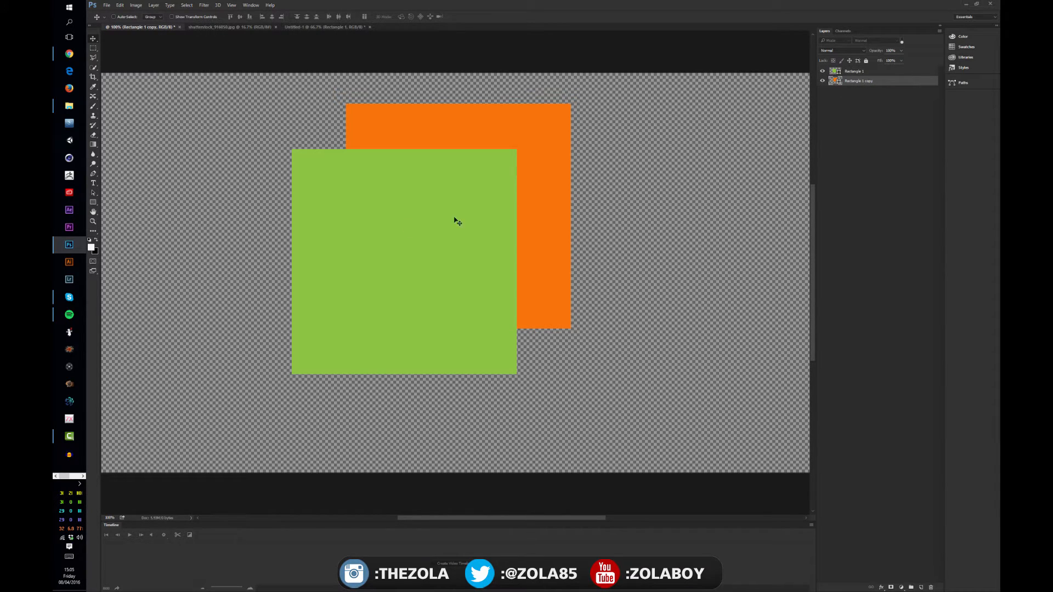
key("alt+bracketright")
key("ctrl+bracketleft")
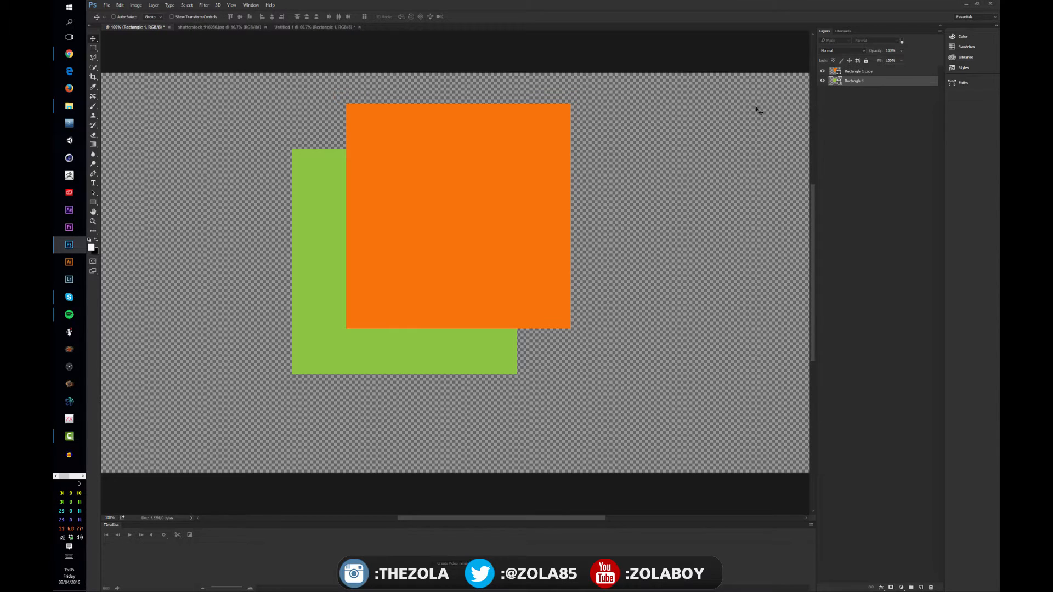
Alternate the selection between the two square layers, clear it, and select the orange square's layer.
left_click(854, 73)
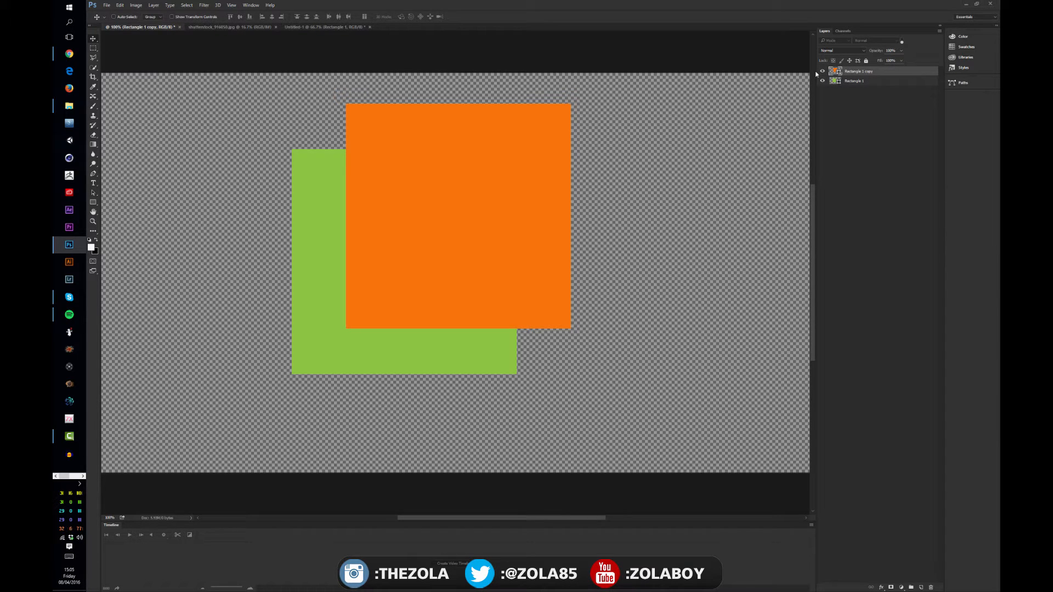
left_click(834, 81)
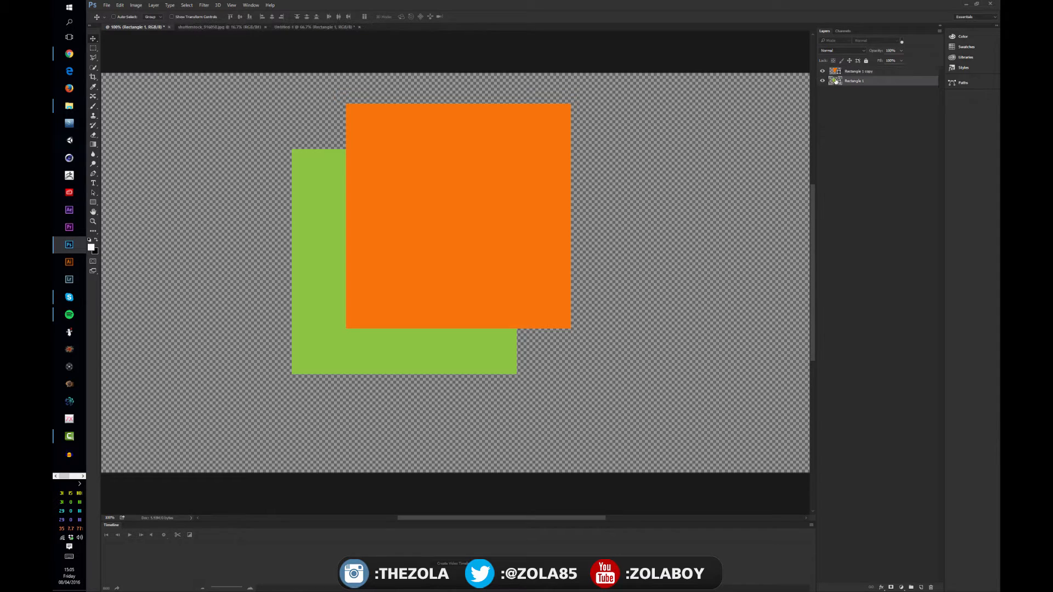
mouse_move(873, 82)
left_mouse_down()
mouse_move(875, 71)
mouse_move(858, 87)
mouse_move(861, 71)
left_mouse_up()
left_click(871, 104)
left_click(863, 71)
left_click(860, 80)
left_click(862, 125)
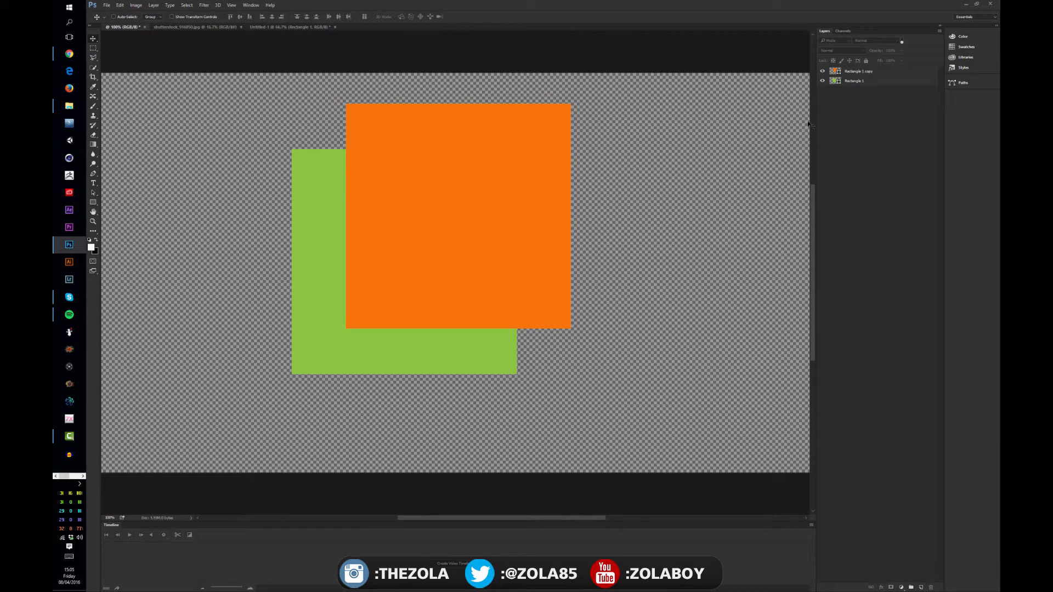
left_click(861, 72)
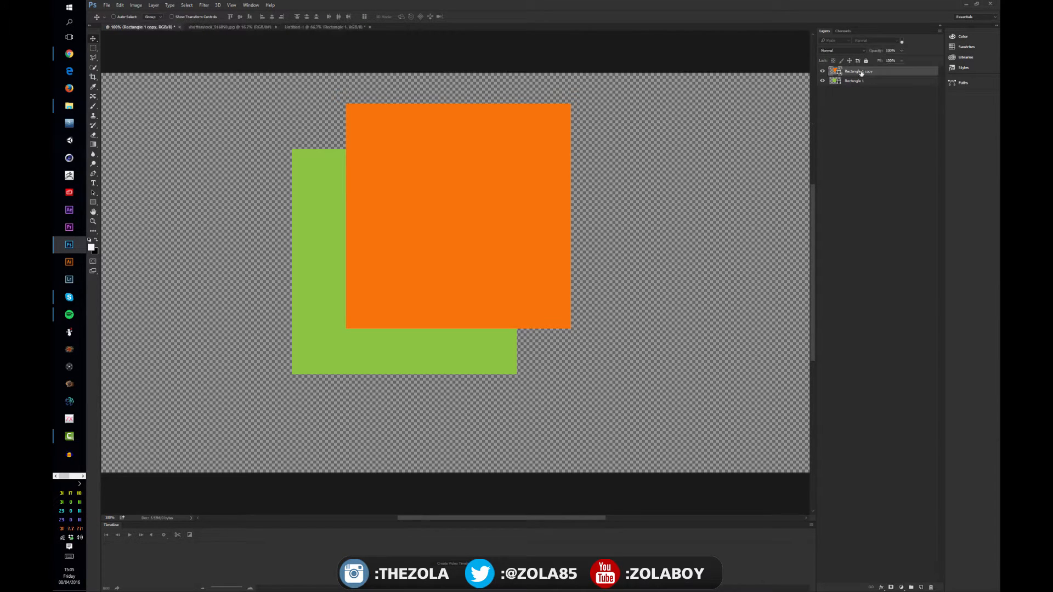
Lower the layer opacity of the orange square, and restore it to 100%.
left_click(902, 51)
left_click(882, 68)
left_click(861, 82)
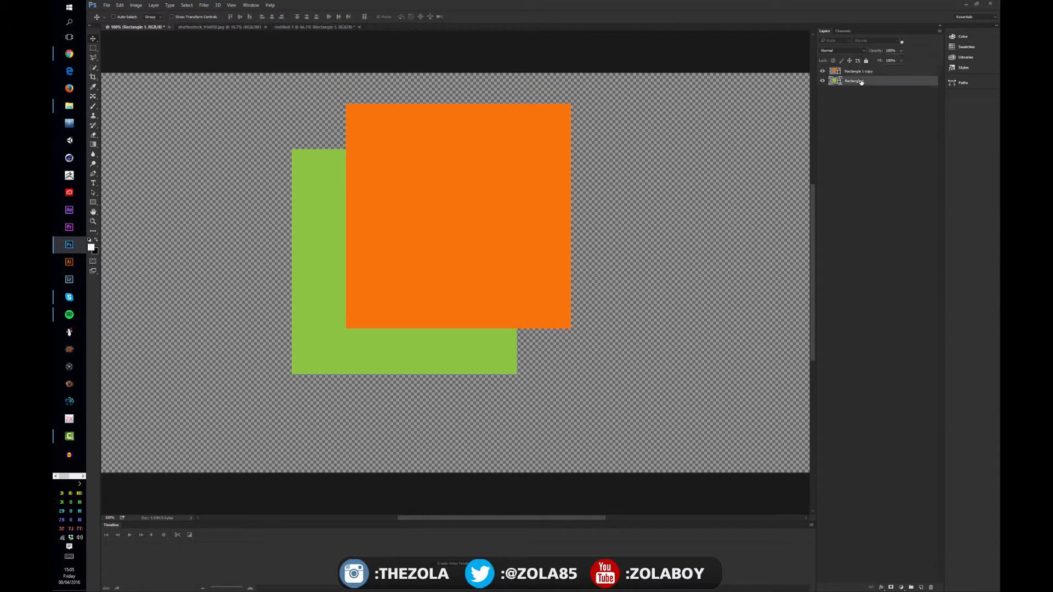
left_click(863, 75)
left_click(902, 51)
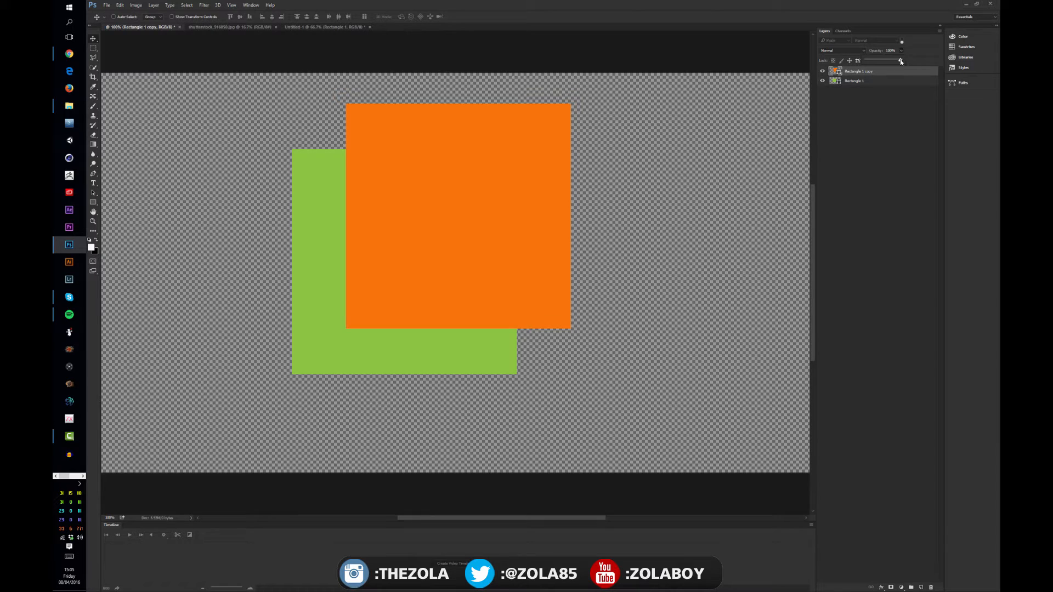
left_click_drag(902, 60, 889, 61)
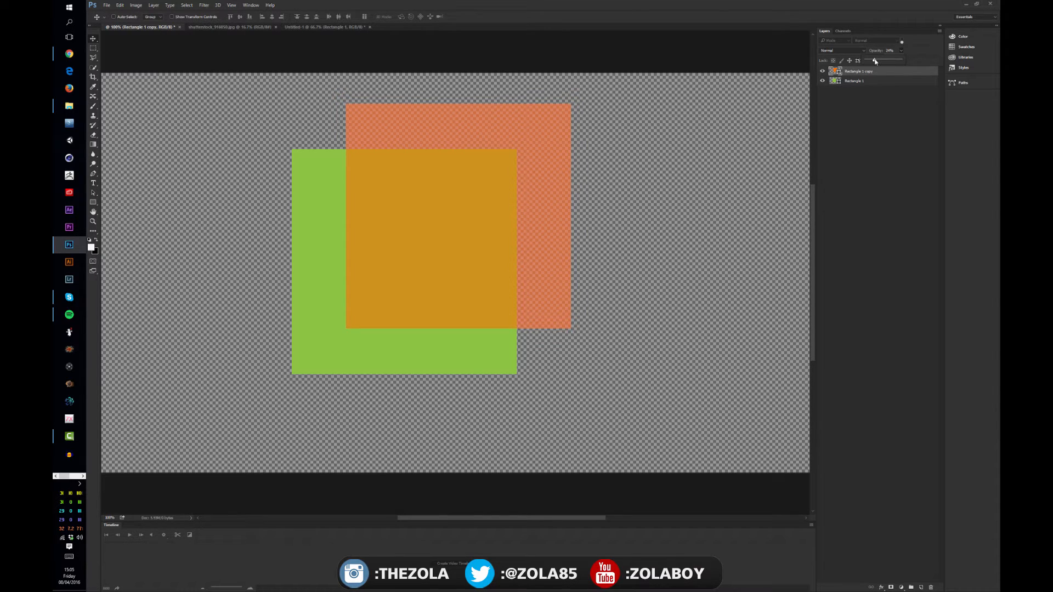
left_click_drag(875, 61, 903, 61)
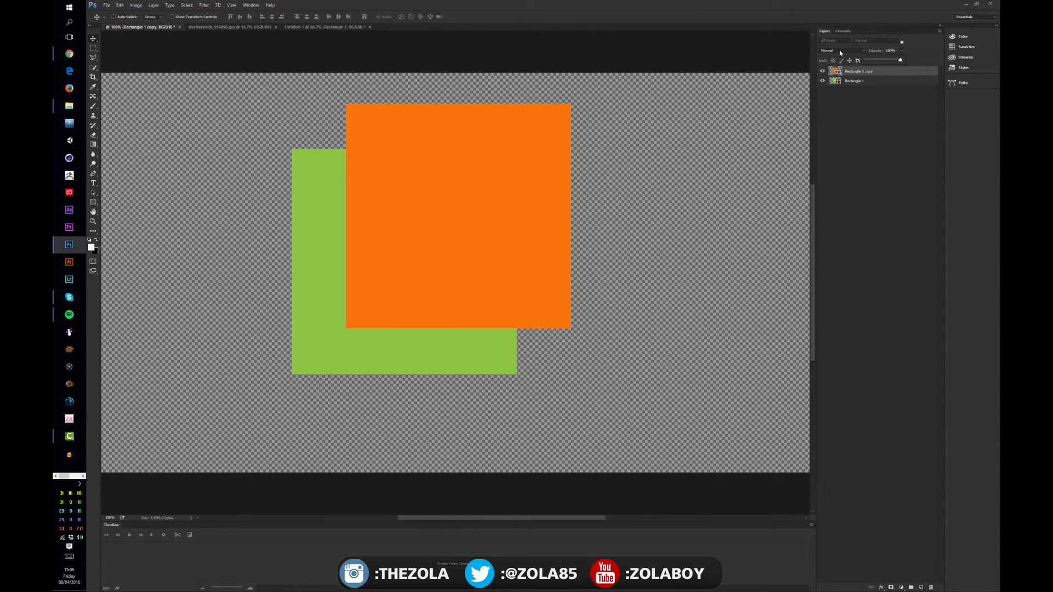
Try reducing the layer fill of the orange square, and return it to 100%.
left_click(854, 81)
left_click(854, 74)
left_click(901, 60)
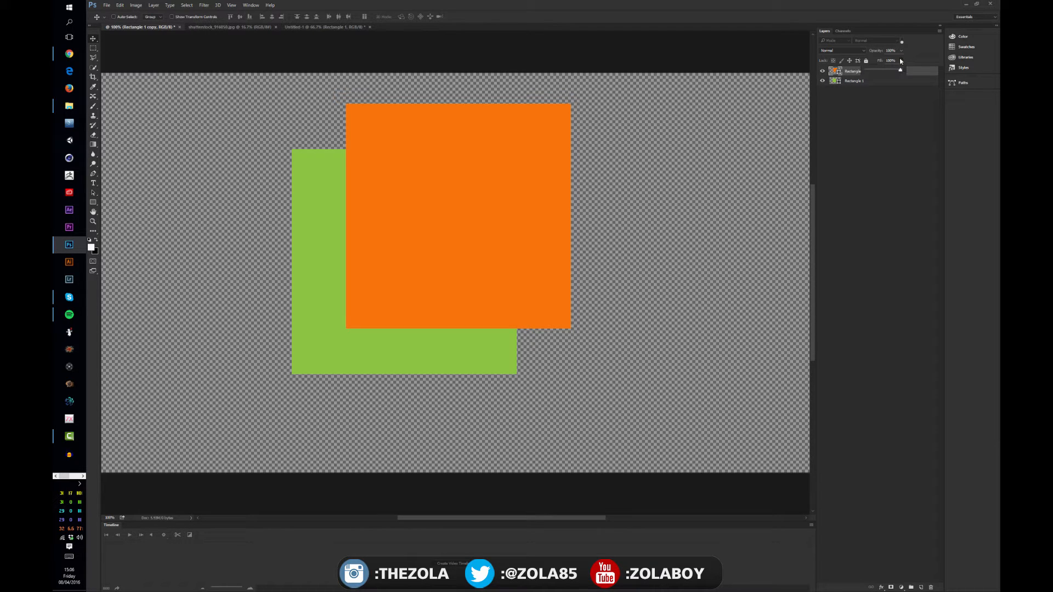
left_click_drag(891, 70, 917, 71)
Give the orange square a light purple stroke about 25 pt wide.
key("a")
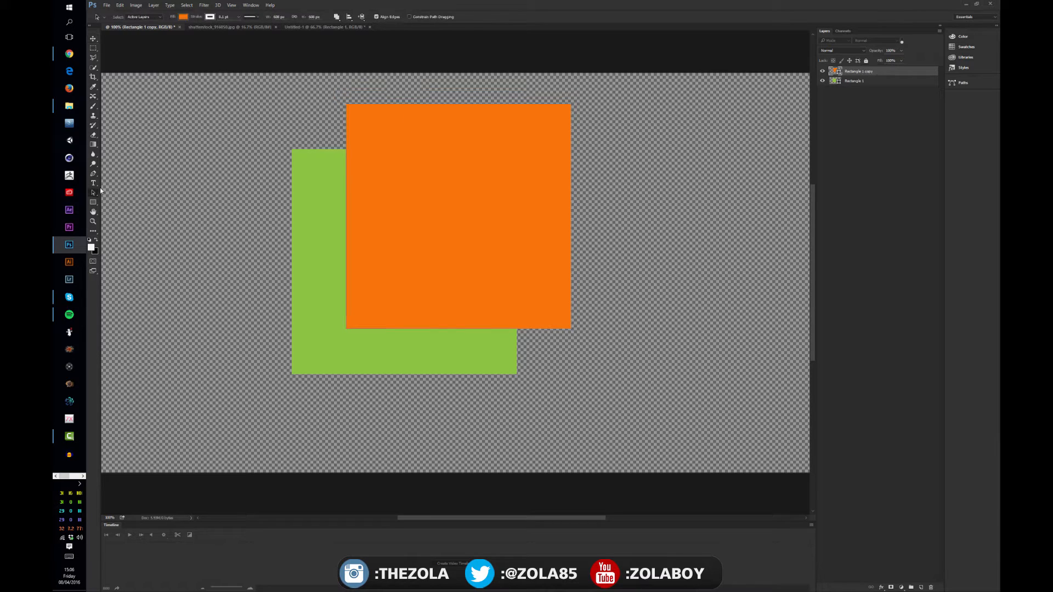
left_click(211, 17)
left_click(230, 85)
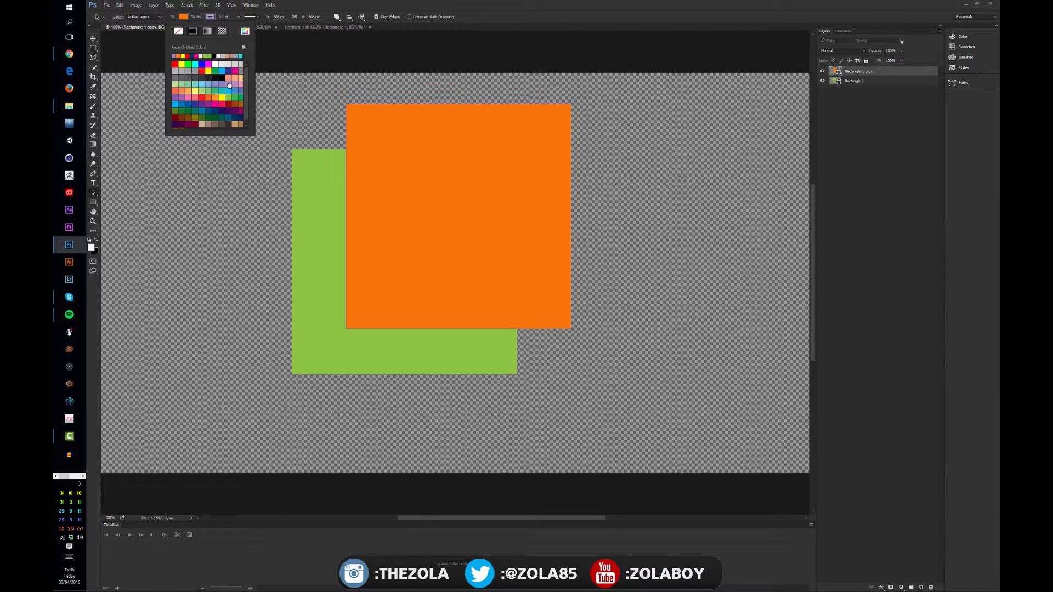
left_click(238, 17)
left_click(238, 17)
left_click_drag(237, 26, 256, 32)
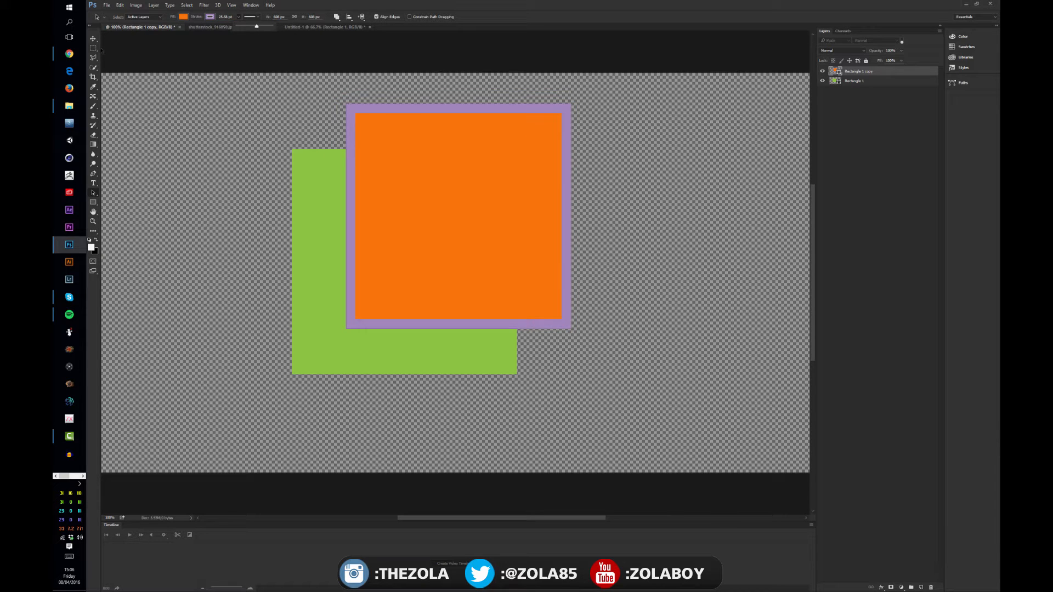
Reduce the outlined orange square's layer fill in stages to 0%, leaving only its stroke, and restore it to 100%.
left_click(220, 79)
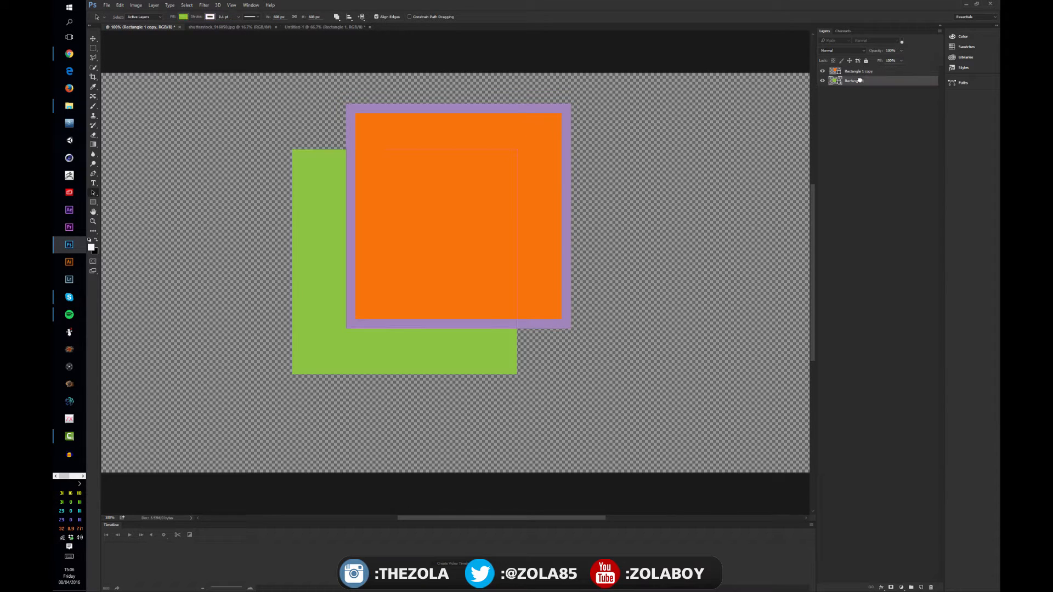
left_click(902, 60)
left_click_drag(899, 70, 883, 74)
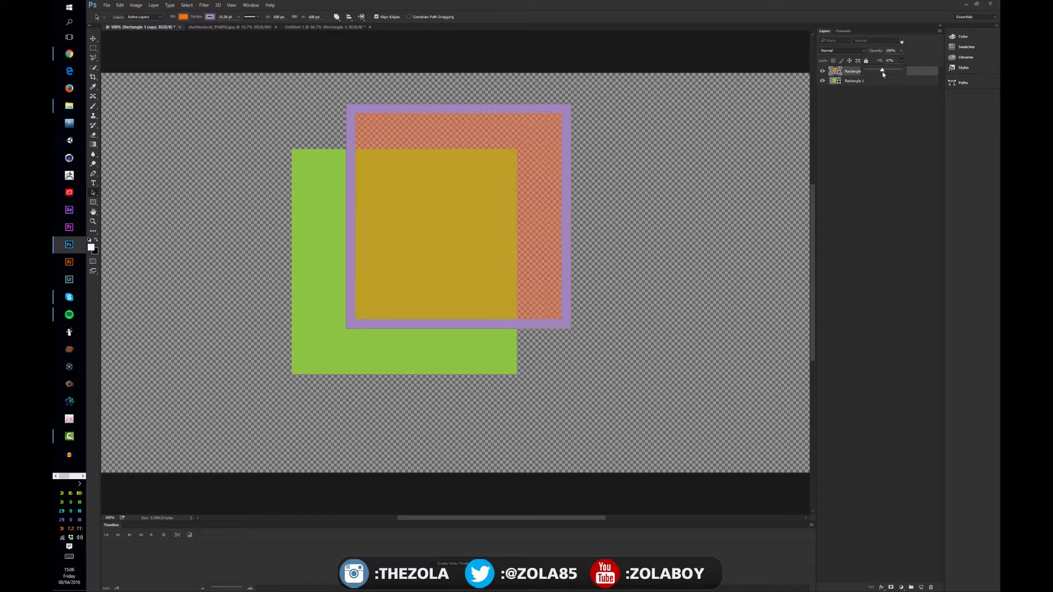
left_click(872, 70)
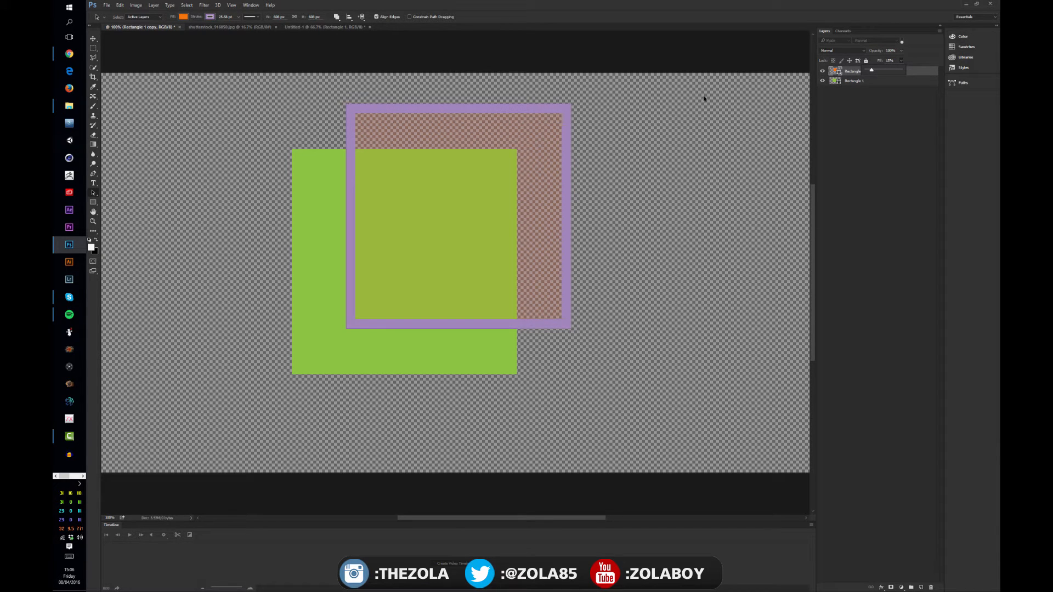
left_click(866, 71)
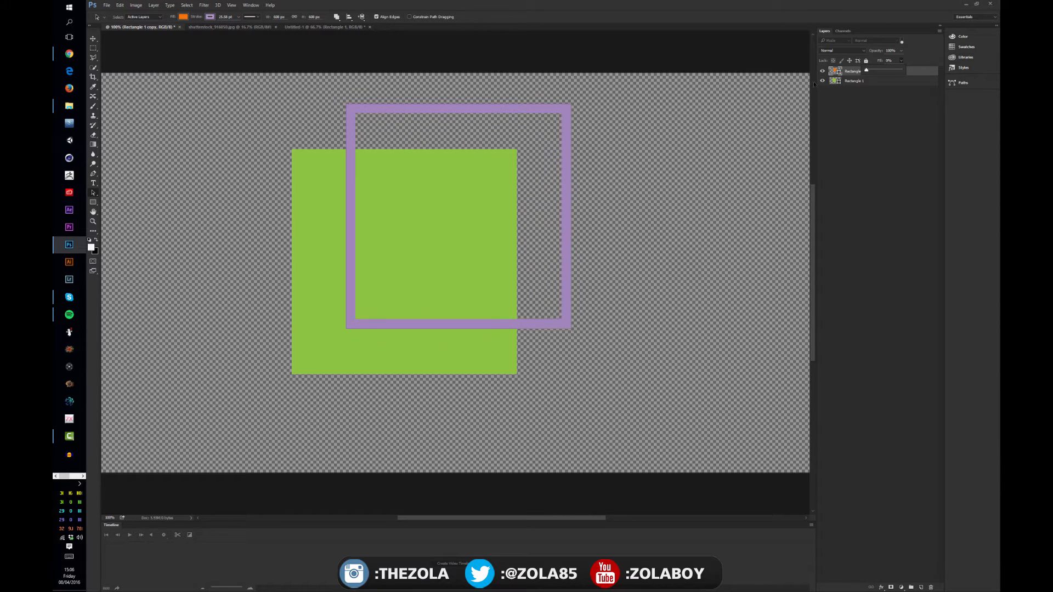
left_click_drag(867, 71, 926, 73)
left_click(896, 115)
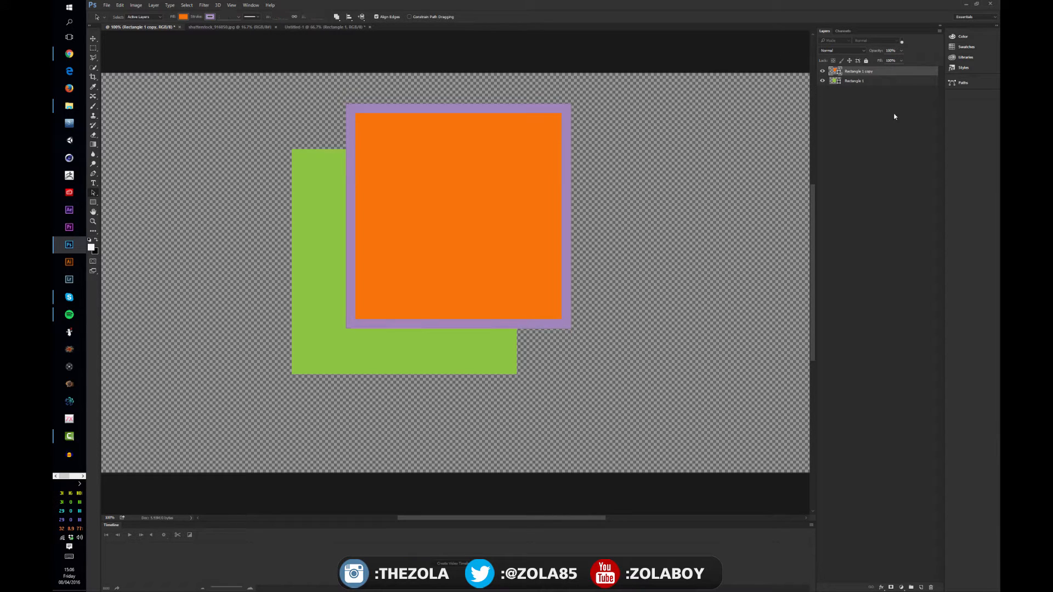
left_click(863, 82)
left_click(859, 71, "shift")
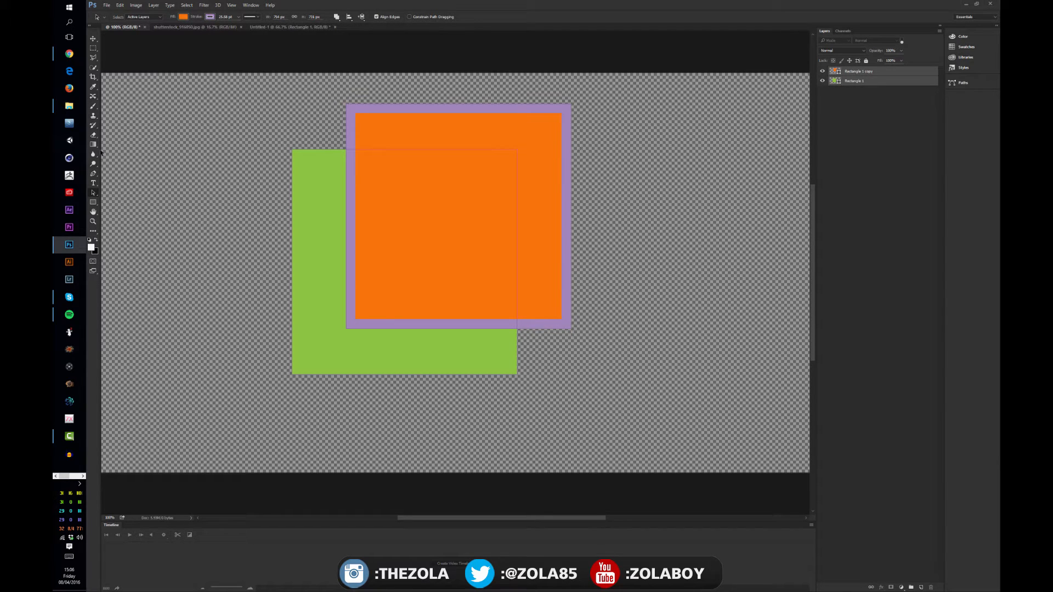
left_click(93, 182)
left_click(406, 183)
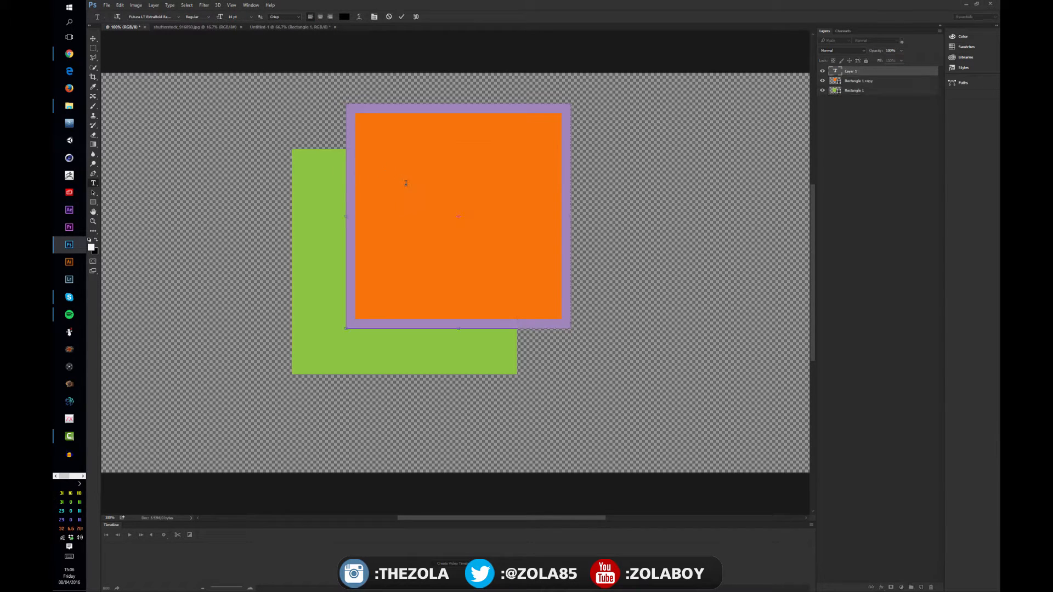
left_click(93, 38)
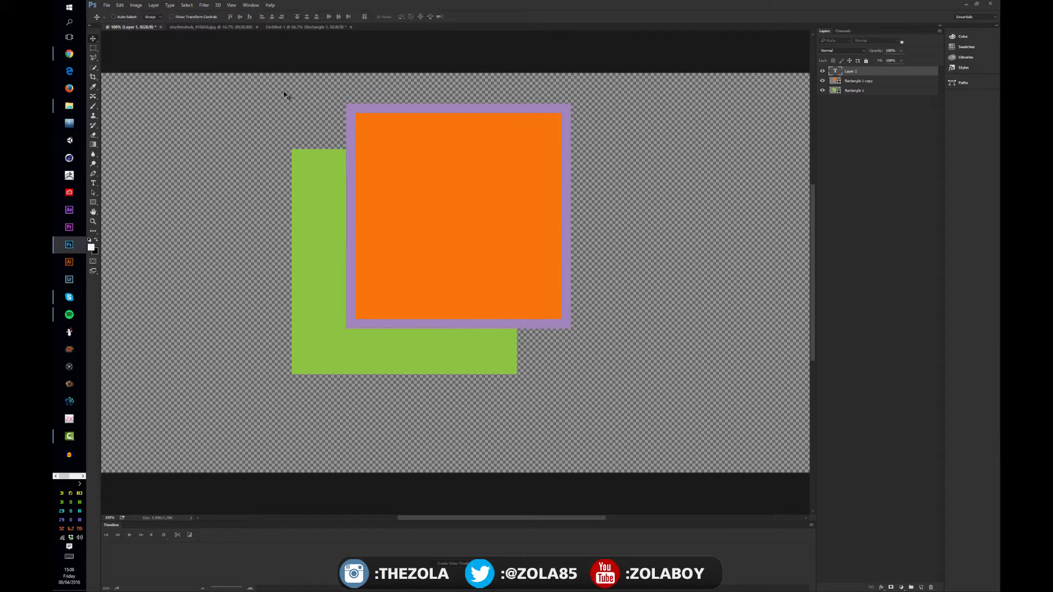
double_click(851, 79)
left_click(851, 71)
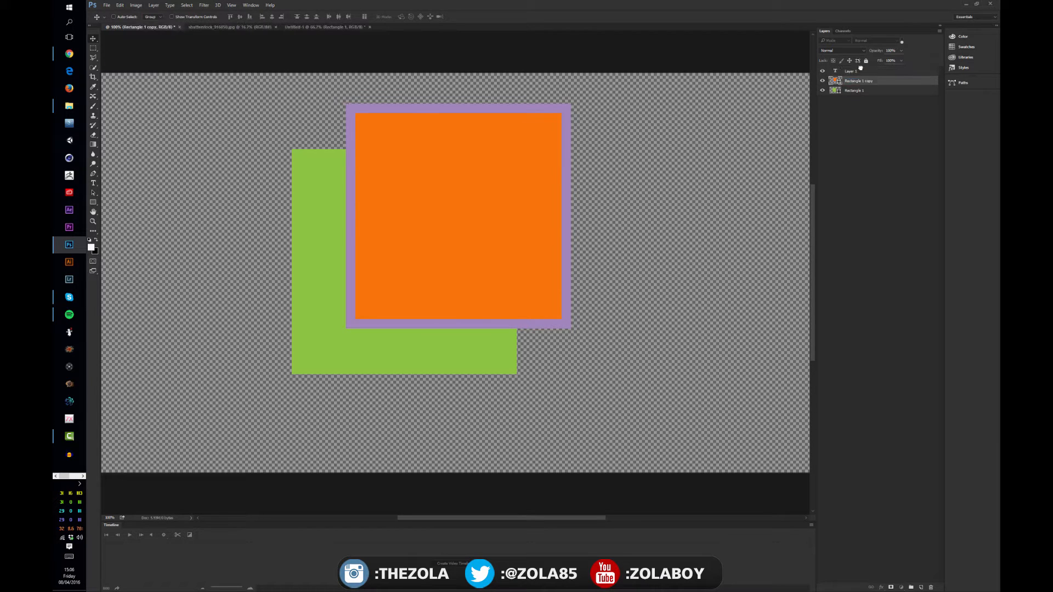
left_click(931, 587)
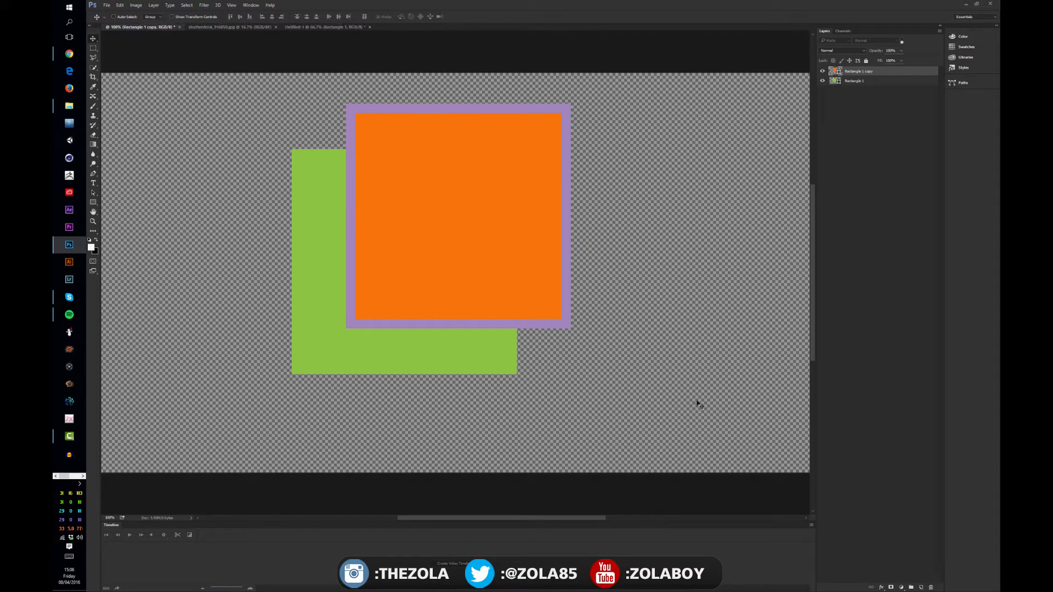
Add the text HELLO in black on the empty canvas beside the squares and scale it up proportionally.
left_click(94, 183)
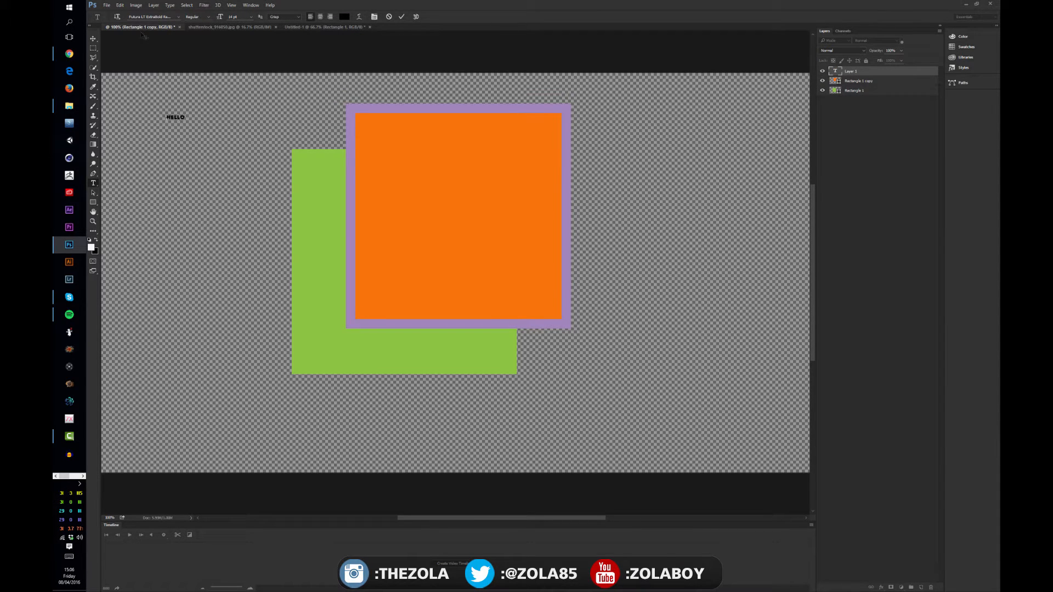
left_click(93, 41)
key("ctrl+t")
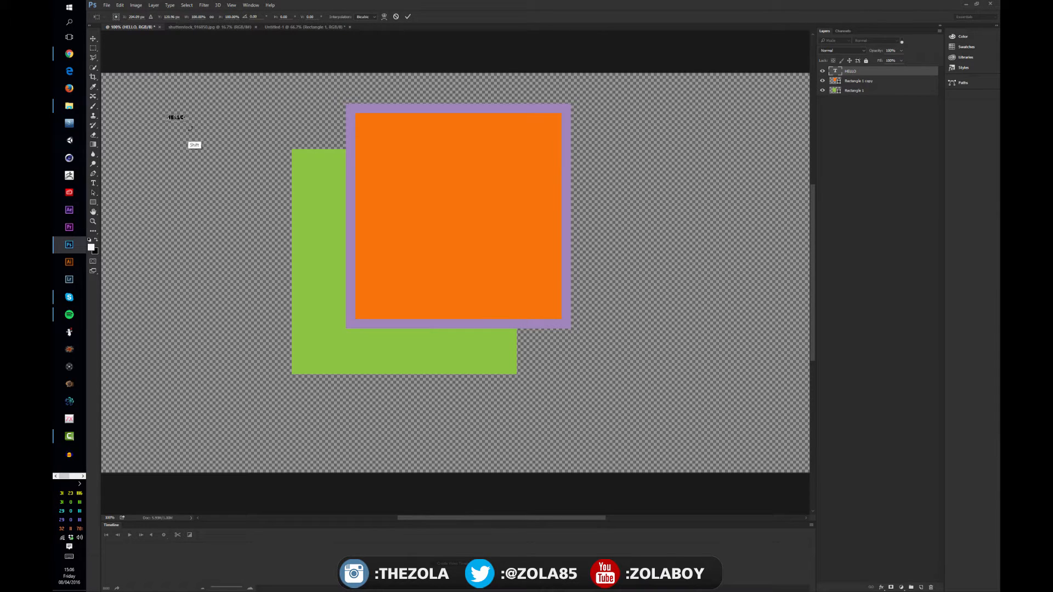
left_click_drag(186, 122, 283, 146)
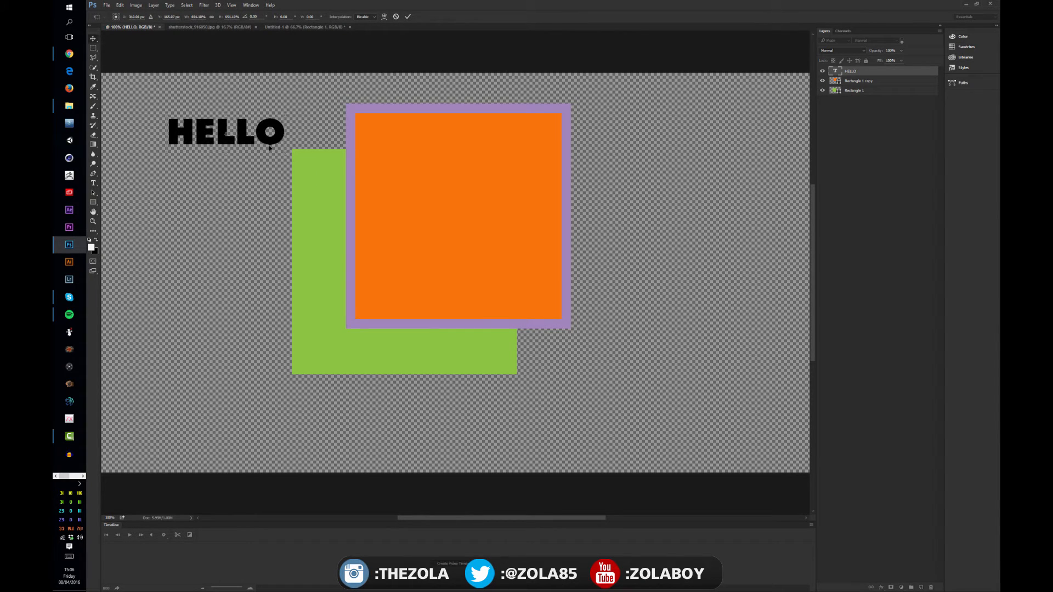
key("Return")
Move the HELLO text onto the upper part of the orange square and select the orange square's layer.
left_click_drag(264, 189, 451, 179)
left_click_drag(424, 144, 426, 147)
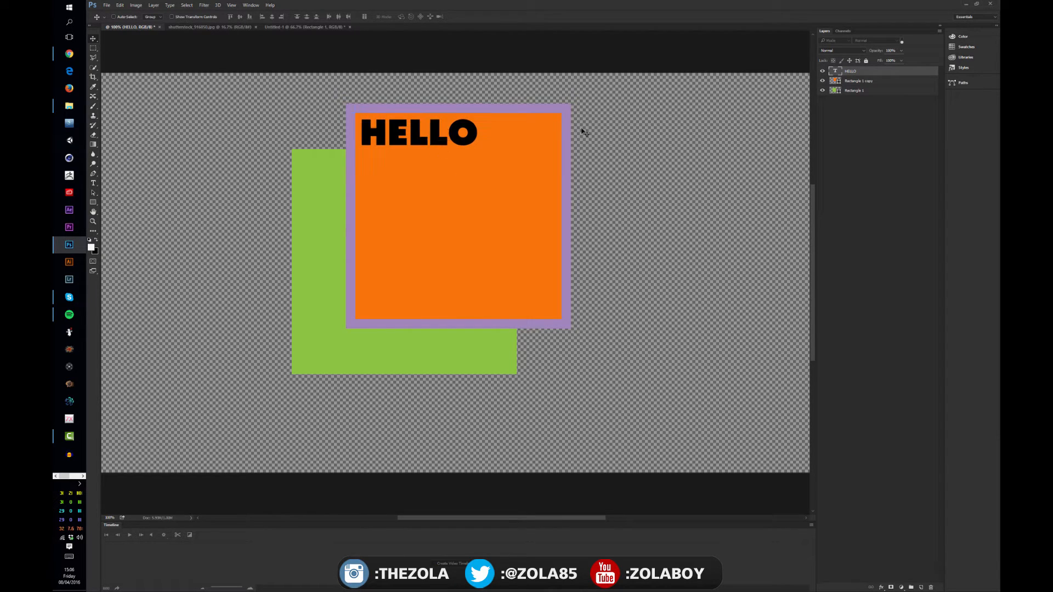
left_click(836, 81)
Open the COLOUR JPG image from the Youtube folder.
left_click(107, 6)
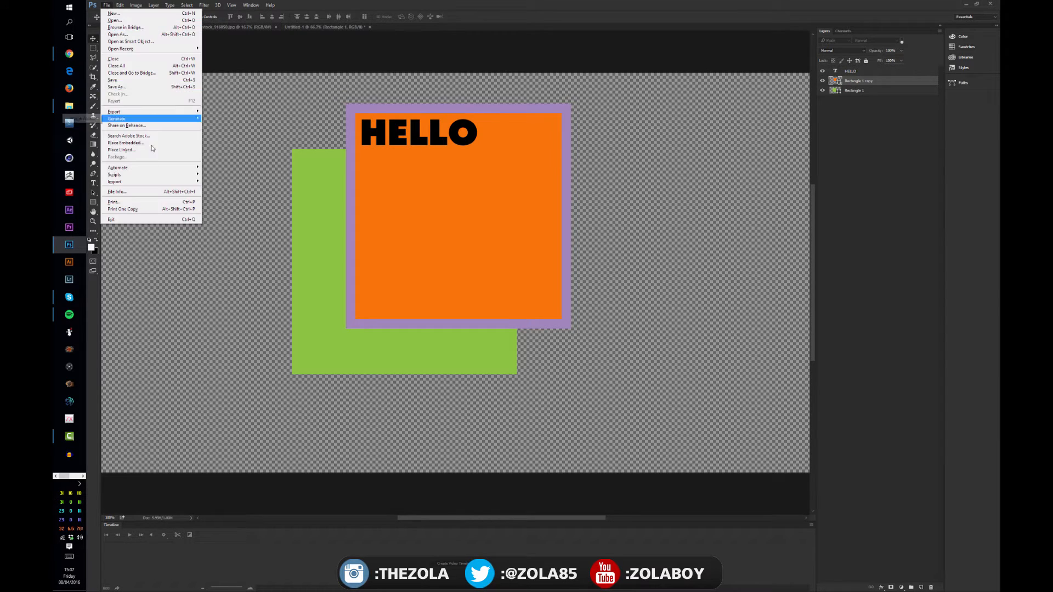
left_click(134, 20)
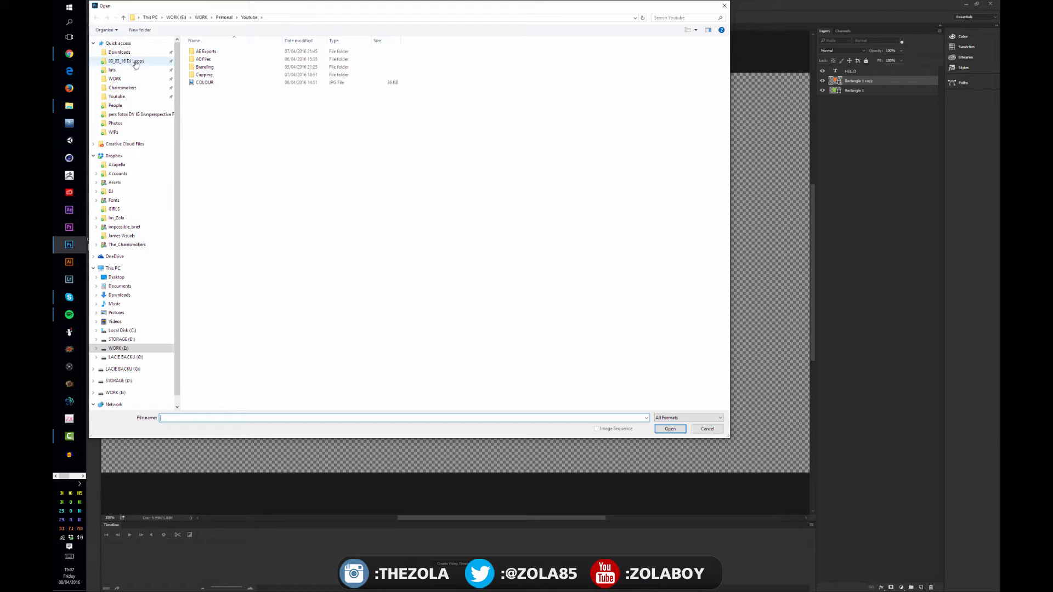
double_click(204, 83)
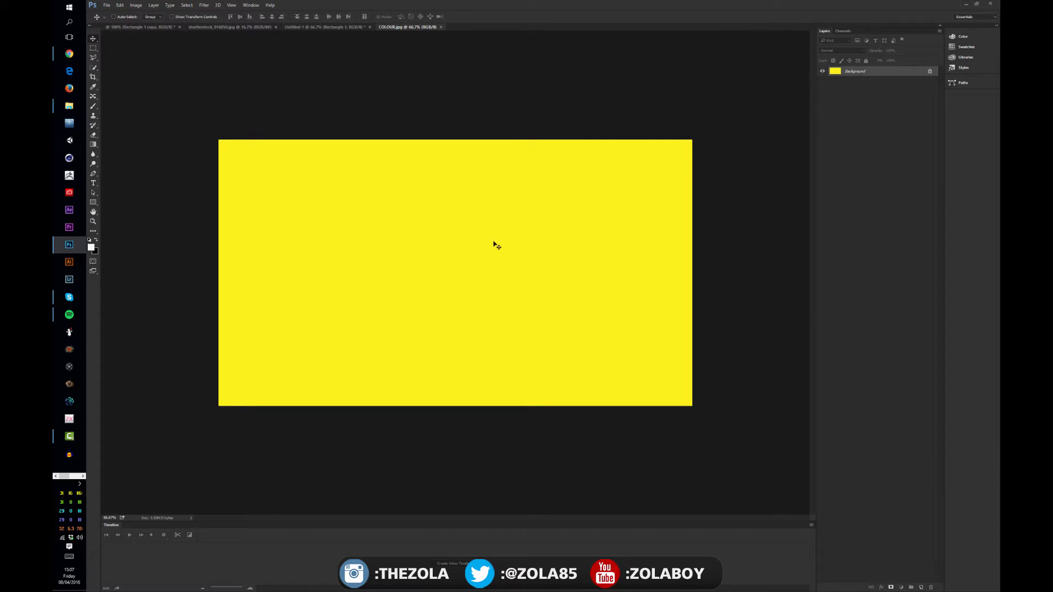
key("b")
left_click_drag(409, 232, 419, 231)
key("ctrl+z")
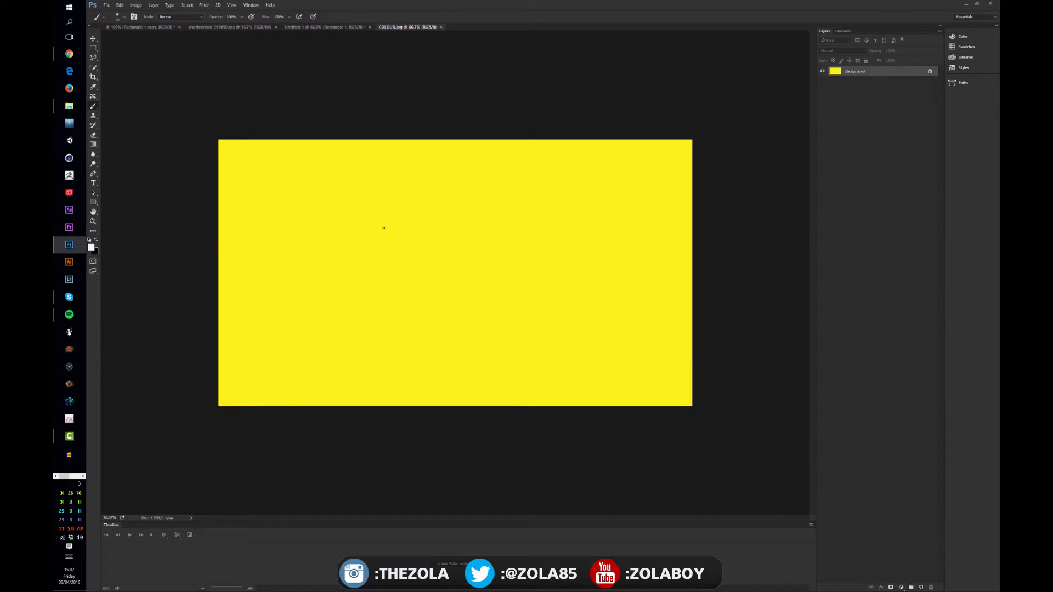
Brush a handwritten "Hi" and a smiley face in the default black onto the yellow image.
key("d")
mouse_move(319, 242)
left_mouse_down()
mouse_move(343, 297)
mouse_move(366, 256)
left_mouse_up()
left_click_drag(341, 235, 390, 284)
left_click_drag(379, 237, 413, 270)
mouse_move(367, 202)
left_mouse_down()
mouse_move(366, 220)
mouse_move(368, 202)
left_mouse_up()
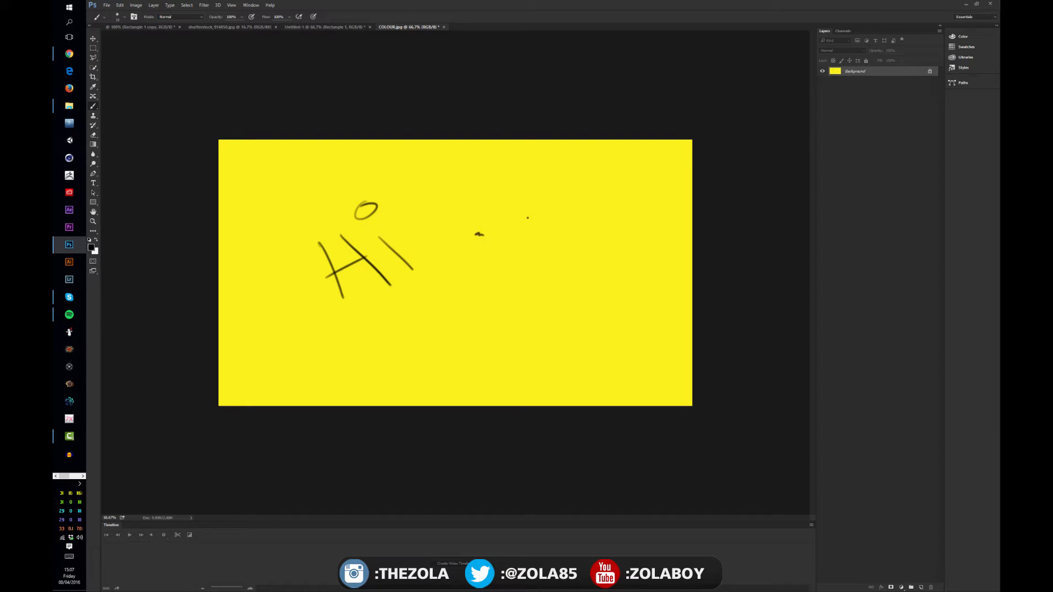
left_click_drag(525, 209, 523, 210)
left_click_drag(495, 250, 569, 213)
Float the COLOUR.jpg window and copy its painted yellow image into the squares document as a new layer.
left_click(148, 29)
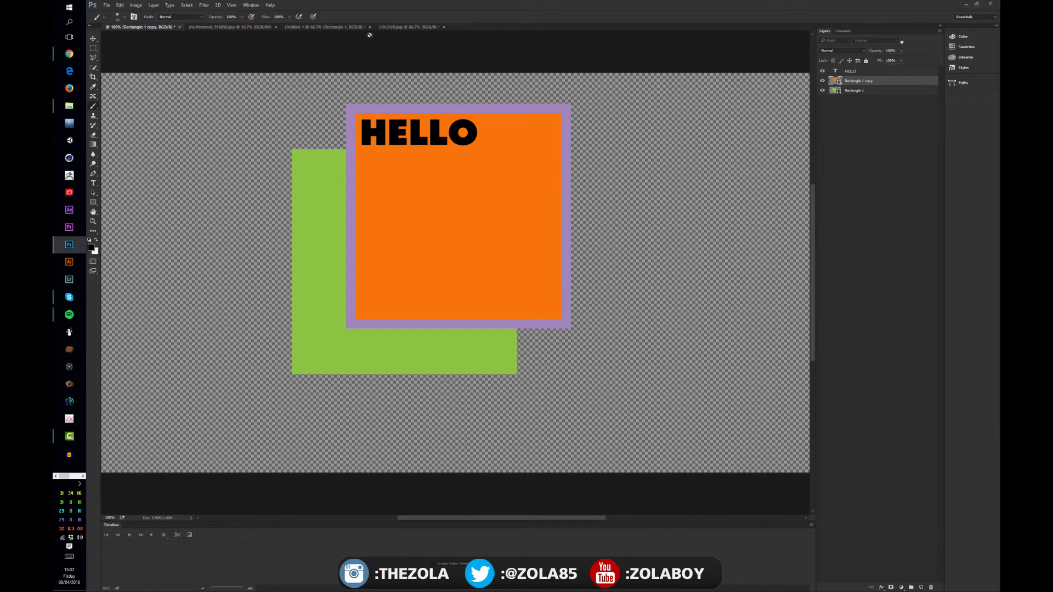
left_click(406, 27)
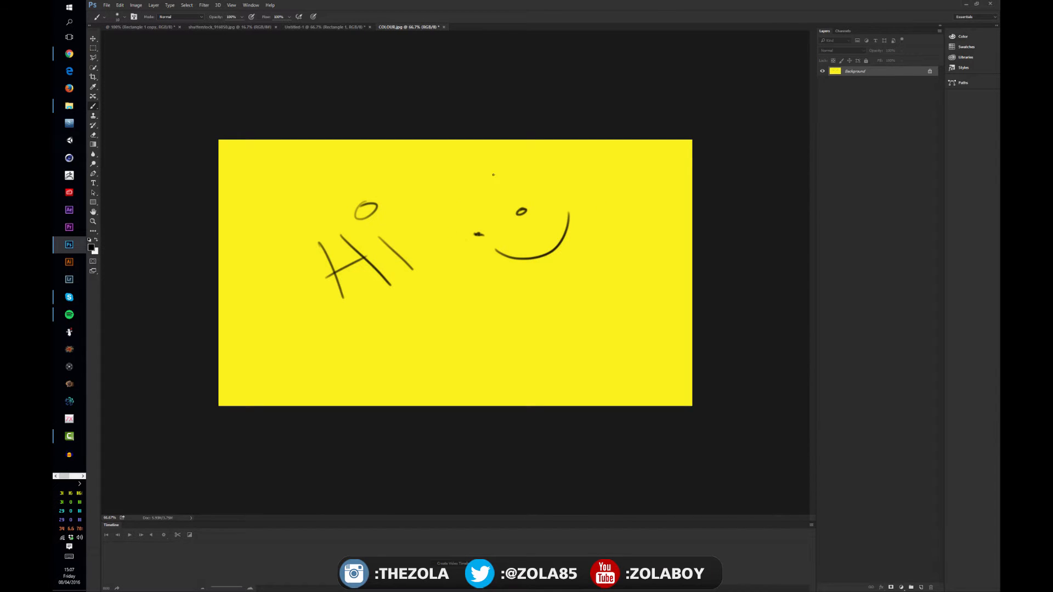
key("v")
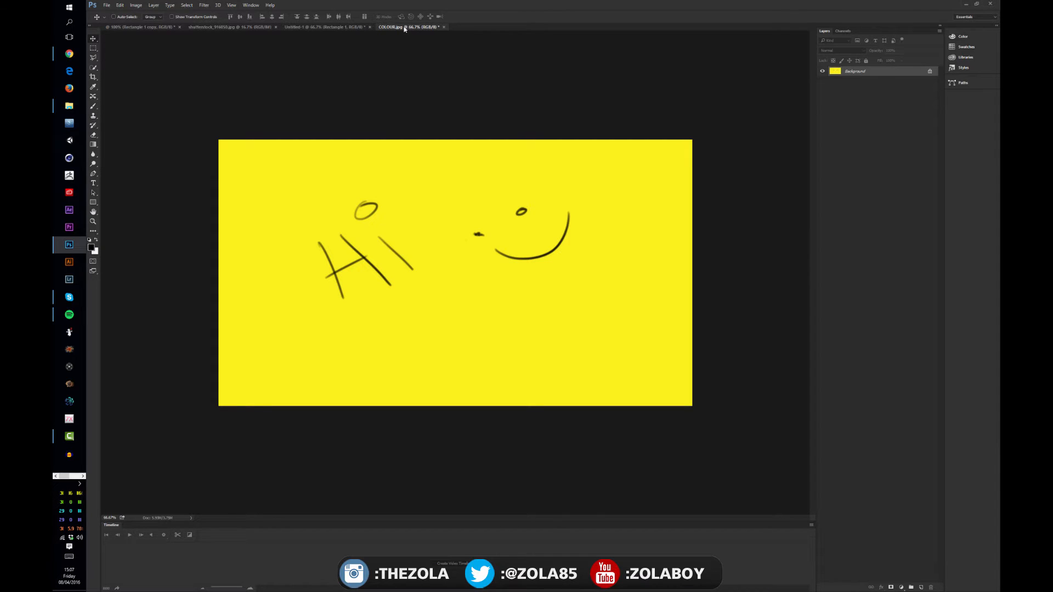
left_click_drag(404, 27, 410, 99)
left_click_drag(417, 164, 347, 393)
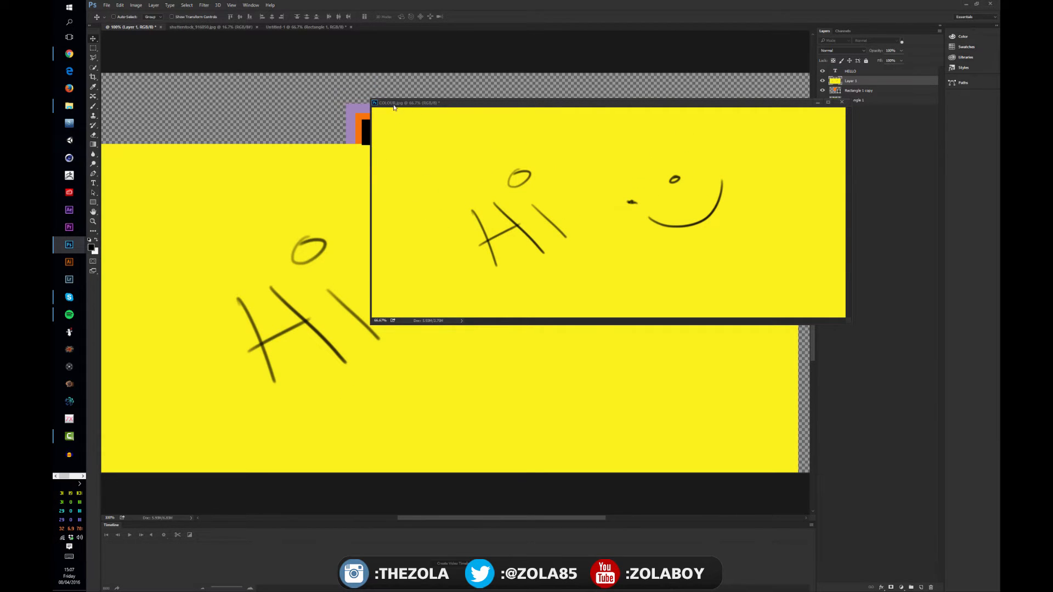
Dock the COLOUR.jpg window again and delete the yellow image's layer from the squares document.
left_click_drag(394, 106, 384, 27)
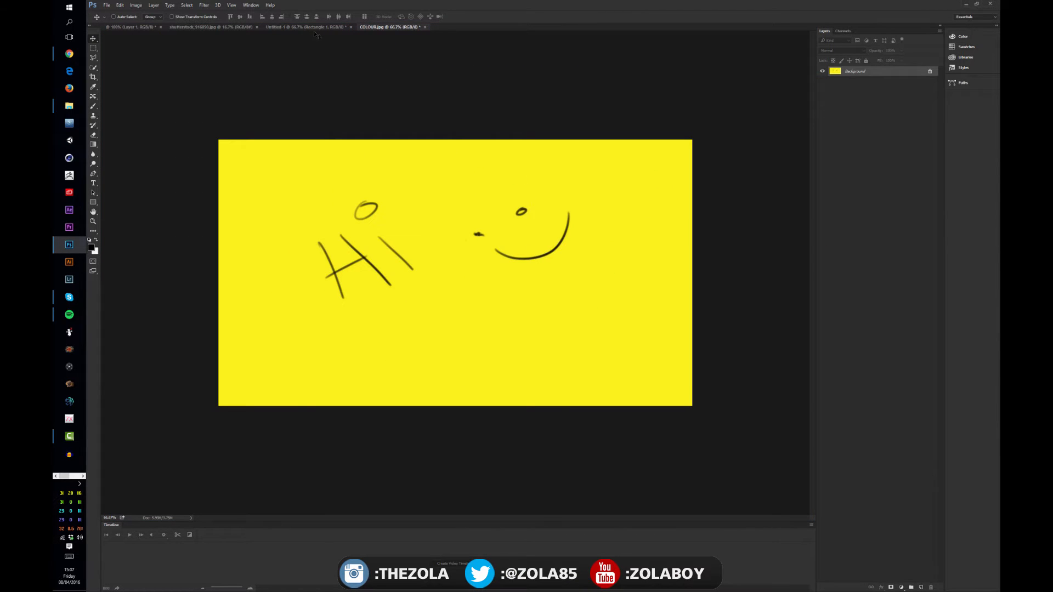
left_click(316, 27)
left_click(200, 27)
left_click(132, 27)
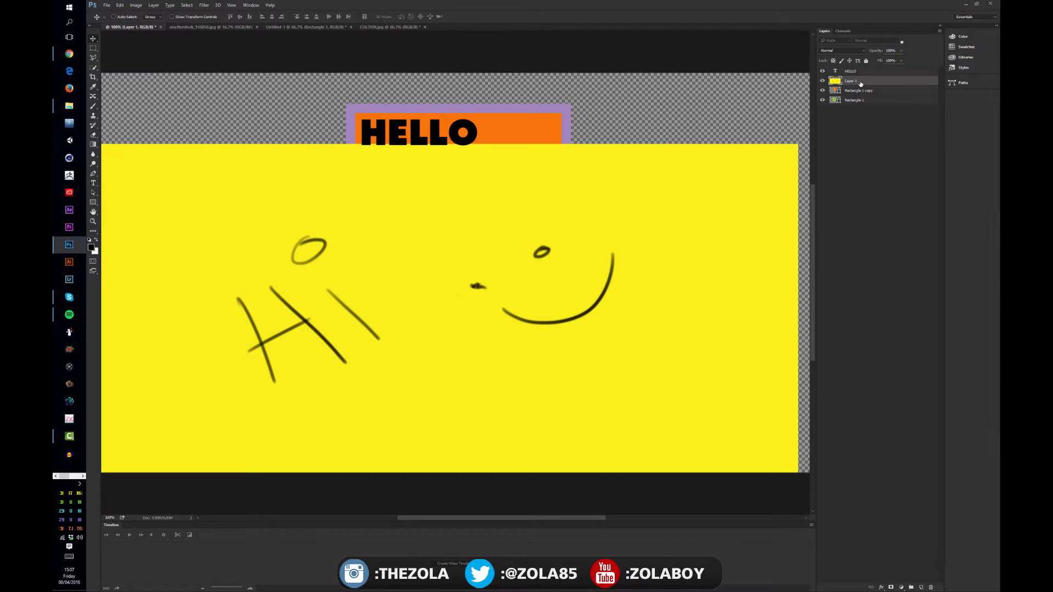
key("Delete")
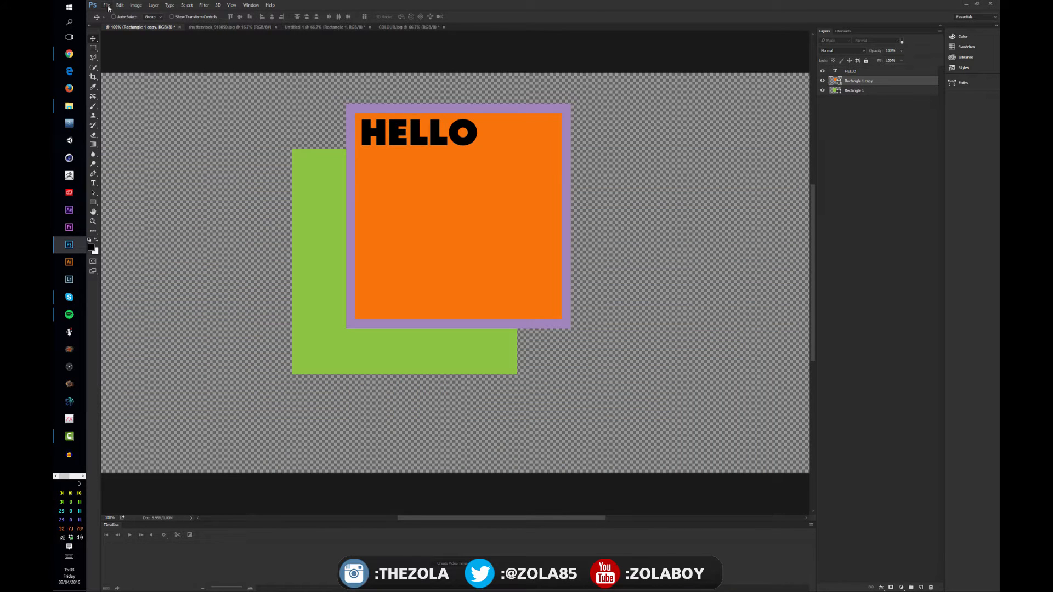
left_click(107, 5)
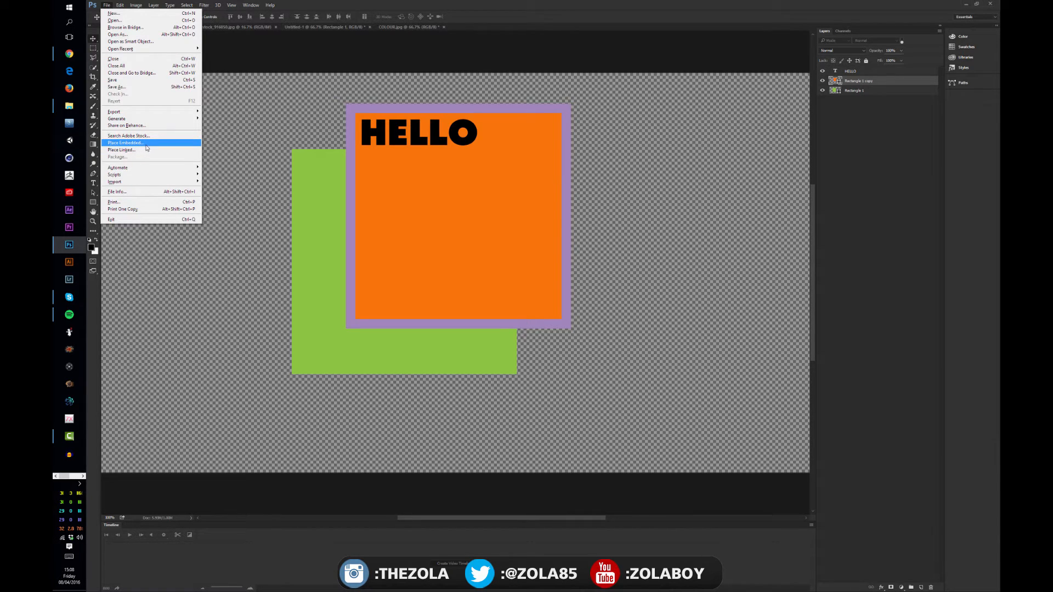
left_click(992, 340)
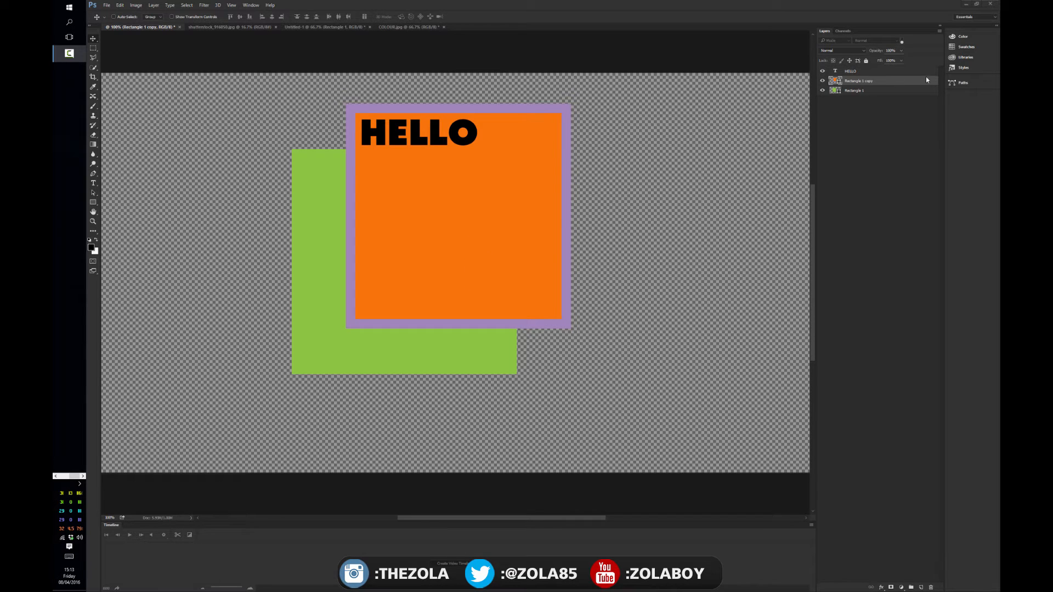
Select the HELLO text layer and place the COLOUR image from the Youtube folder above it as an embedded file.
left_click(863, 91)
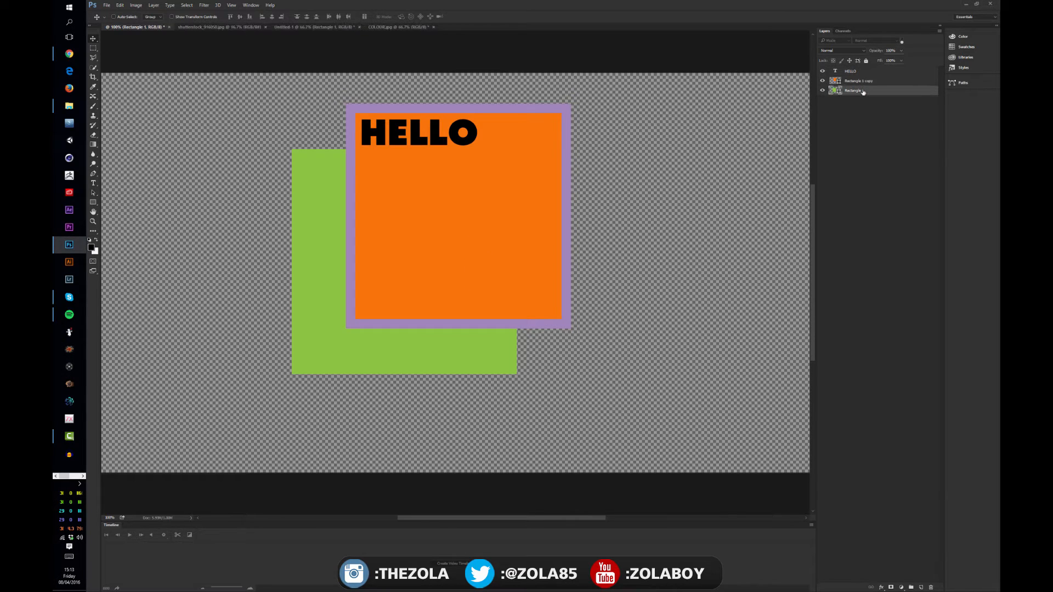
left_click(862, 82)
left_click(852, 72)
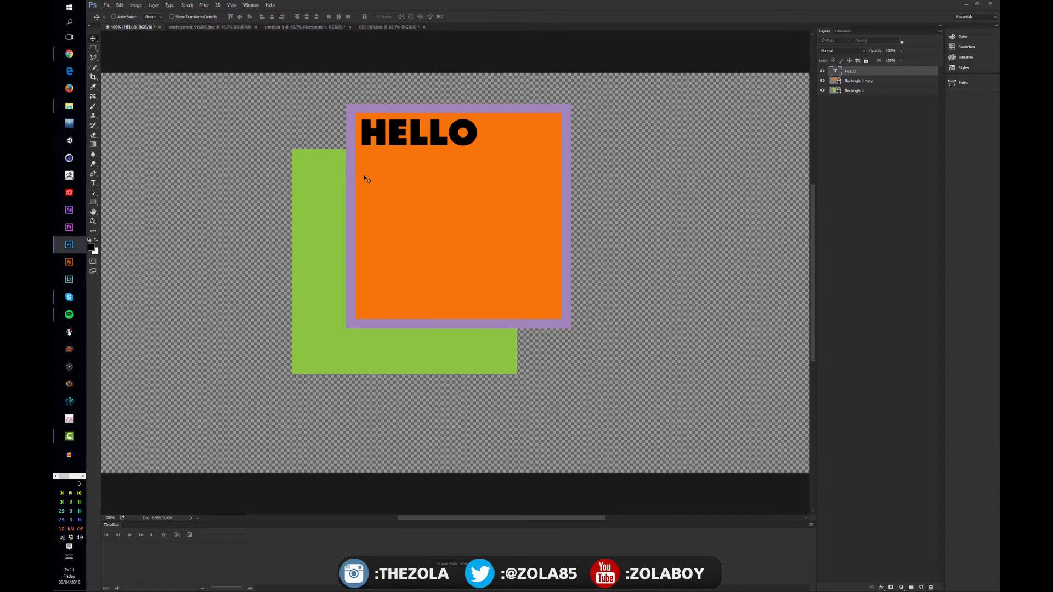
left_click(107, 5)
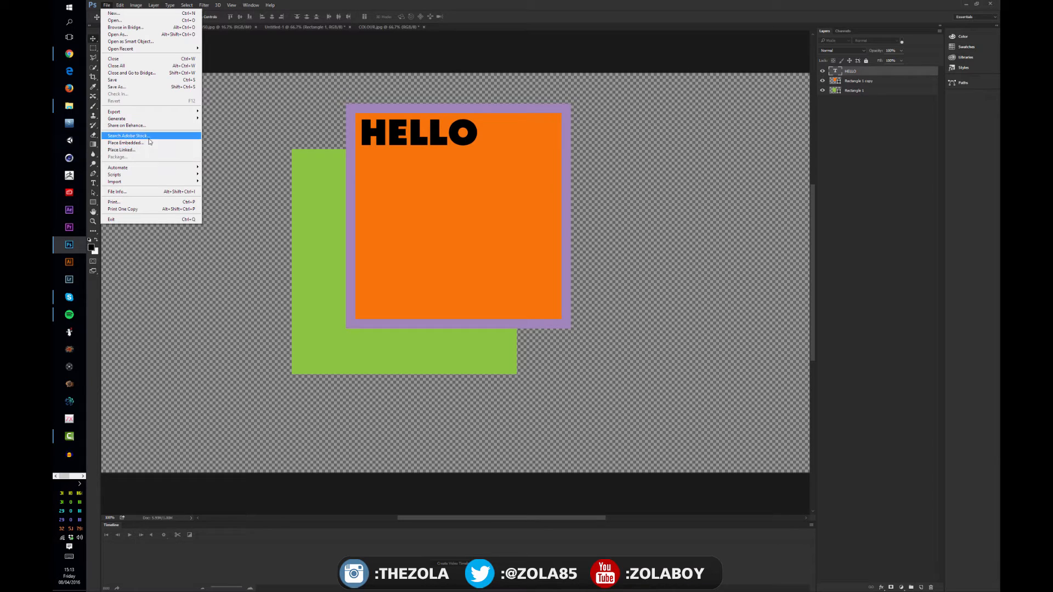
left_click(146, 145)
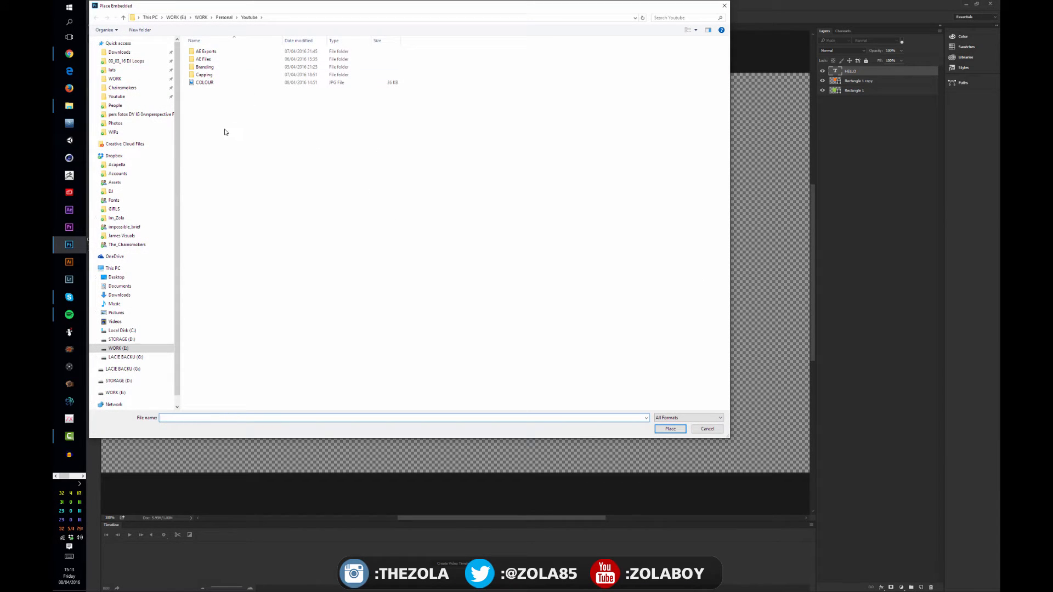
double_click(204, 83)
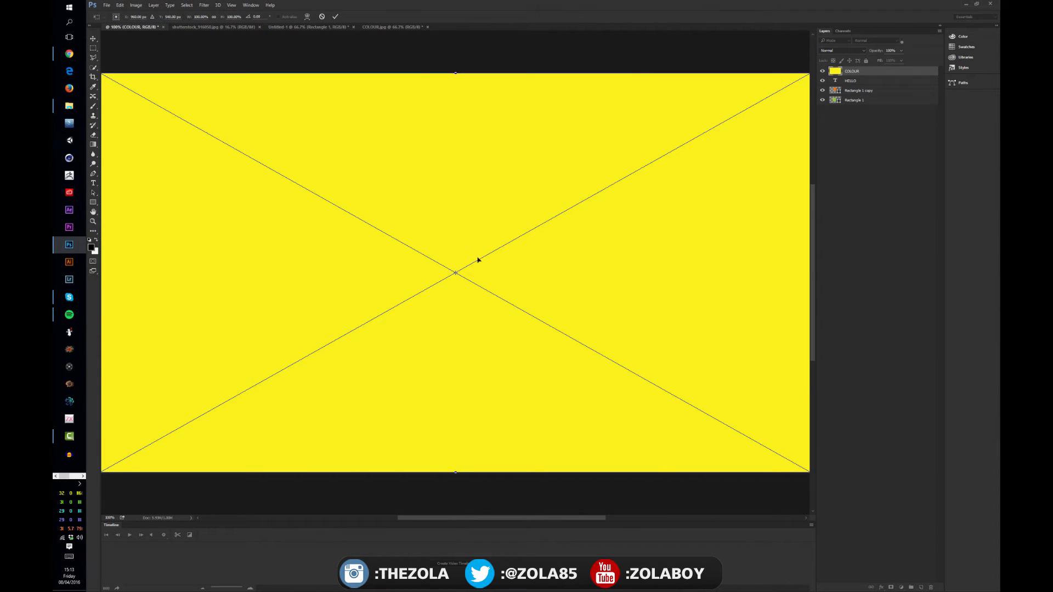
Scale the placed yellow image to about 66 percent over the squares and commit the placement.
left_click_drag(484, 260, 562, 359)
left_click_drag(175, 171, 421, 308)
left_click_drag(603, 455, 406, 296)
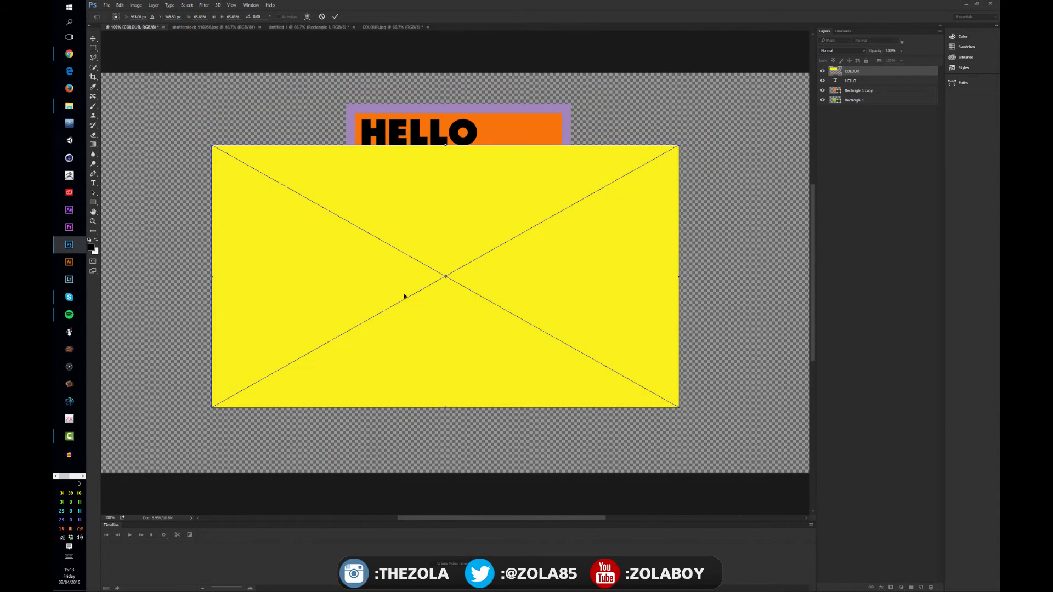
key("Return")
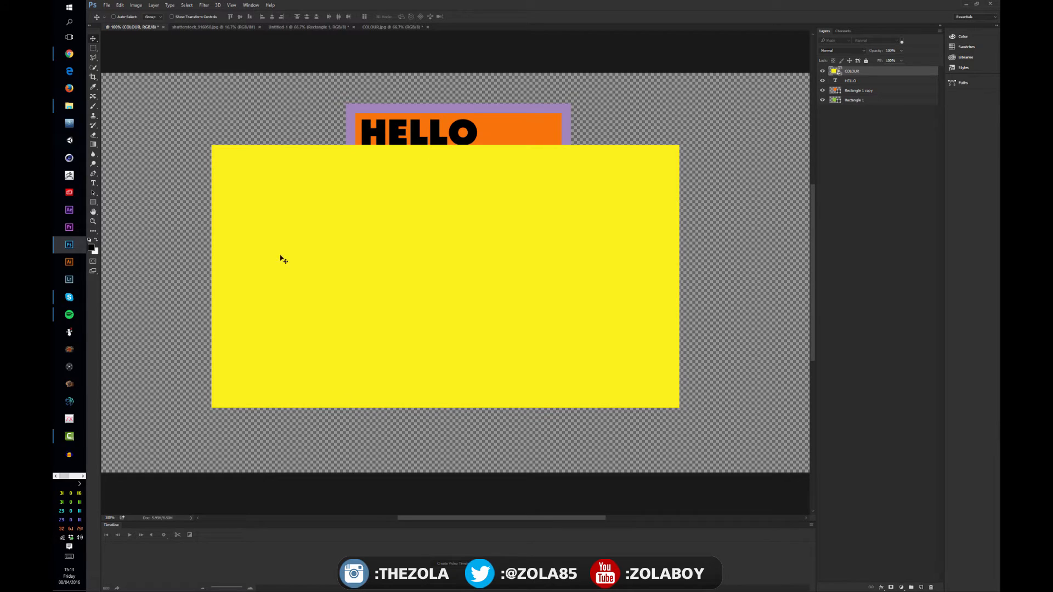
Move the embedded yellow image around over the squares and delete its layer.
left_click_drag(500, 269, 468, 266)
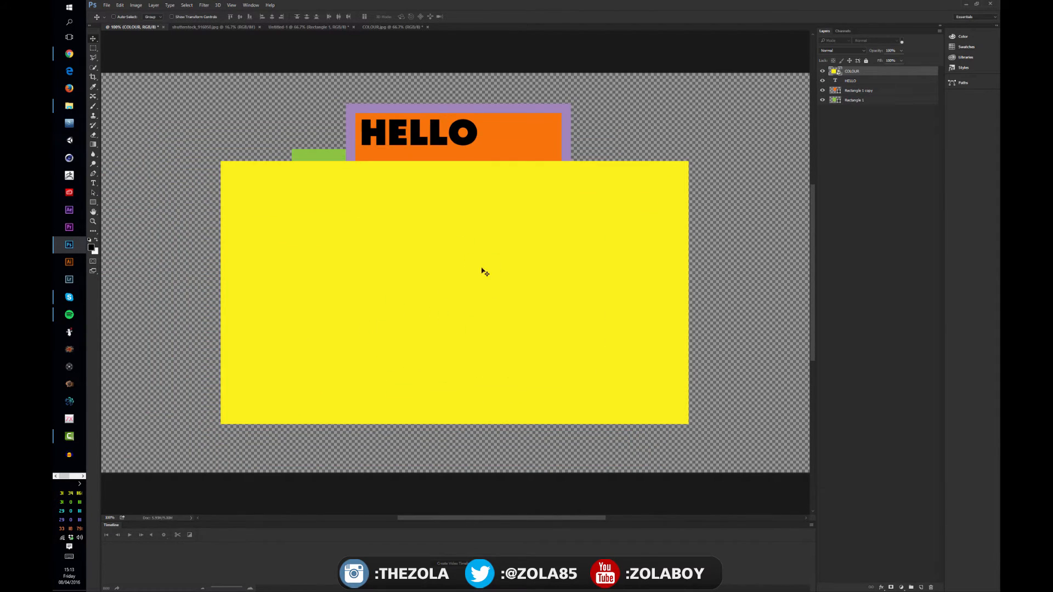
left_click_drag(484, 229, 376, 313)
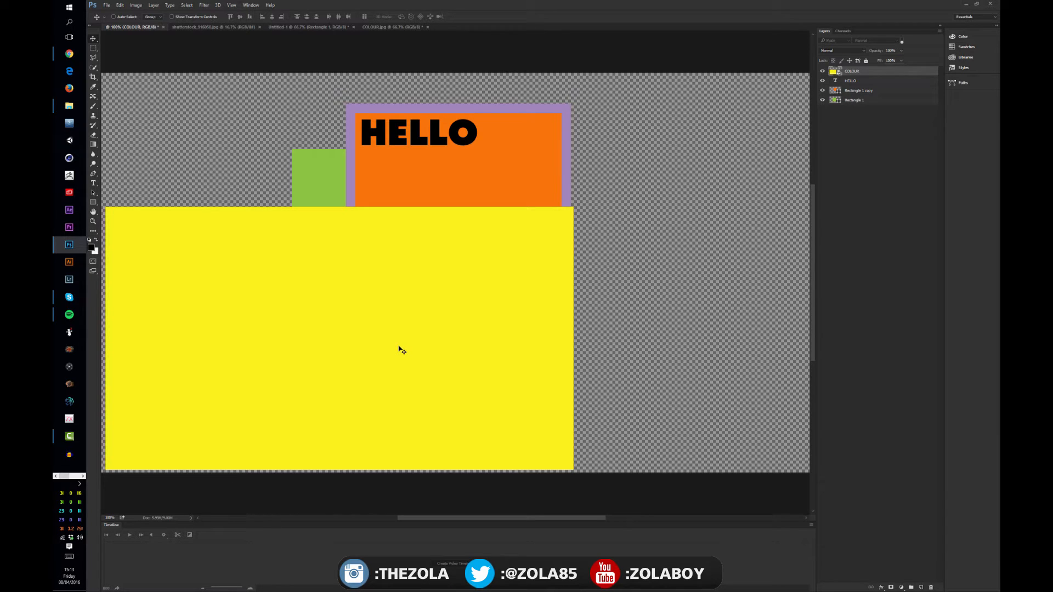
left_click_drag(400, 343, 429, 287)
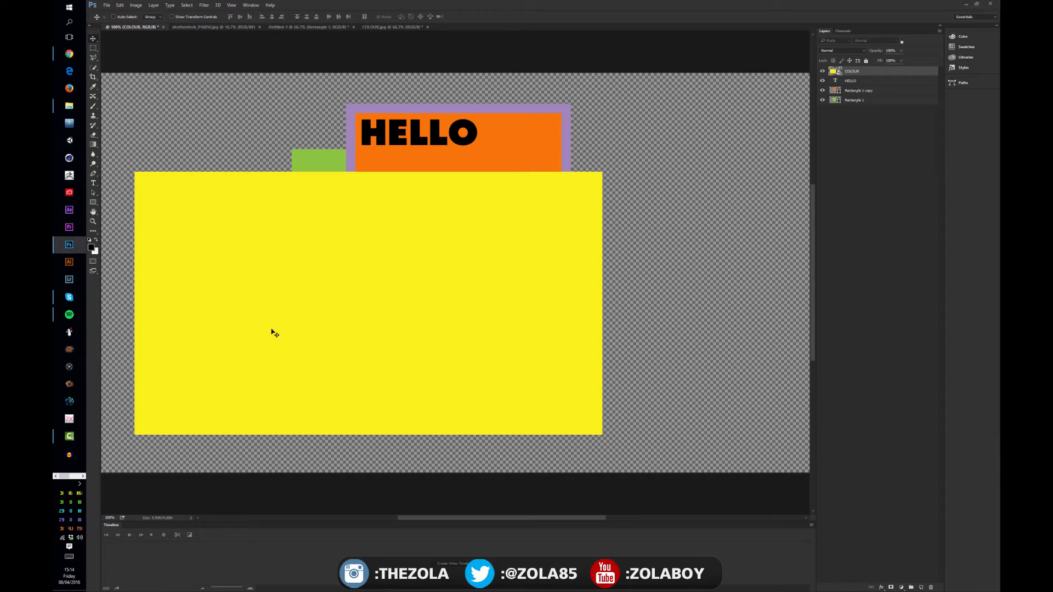
left_click_drag(516, 254, 490, 302)
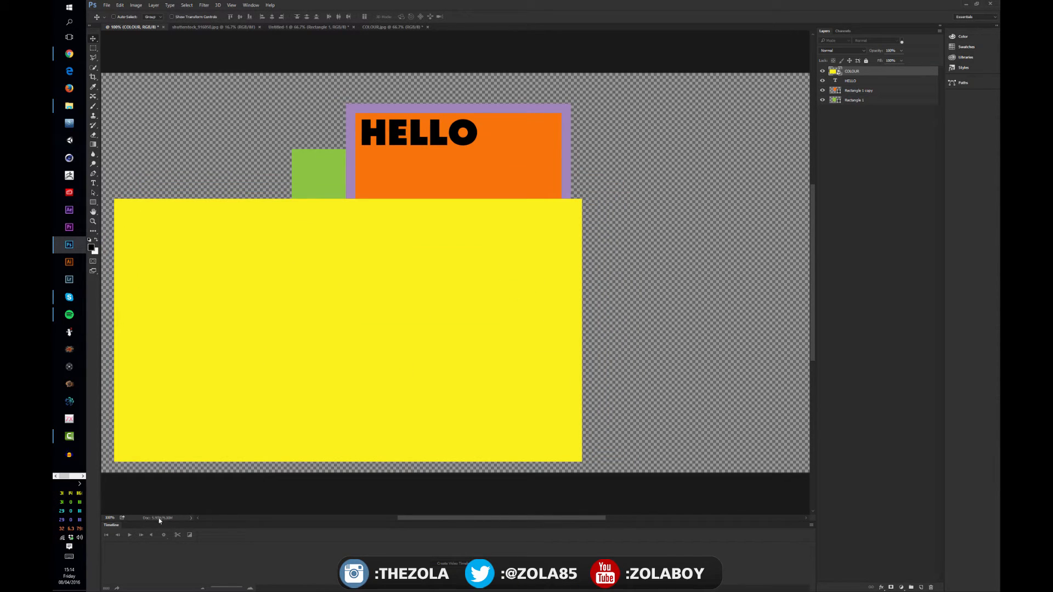
left_click_drag(392, 245, 427, 260)
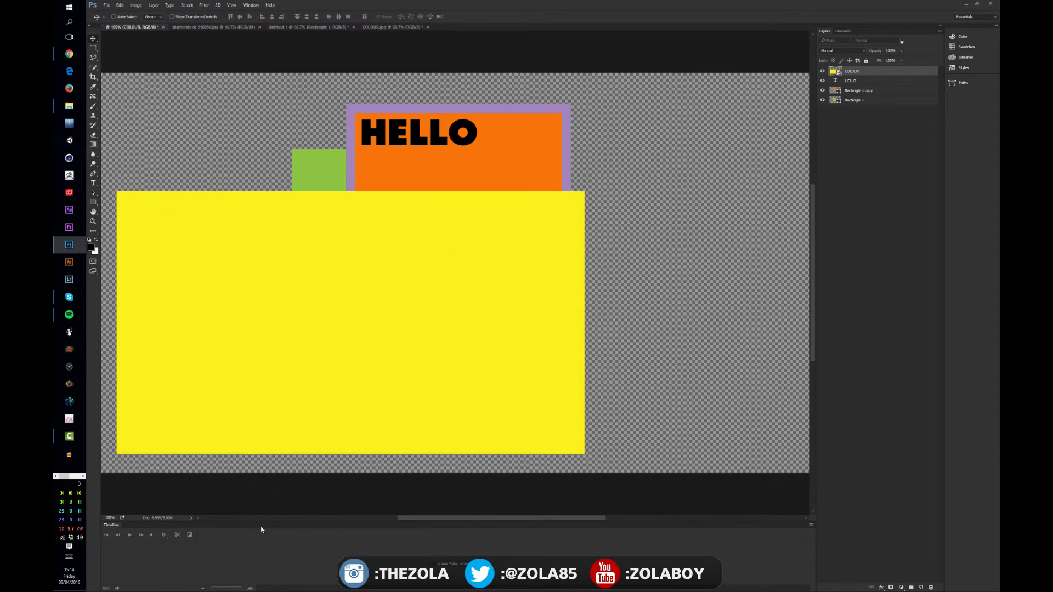
key("Delete")
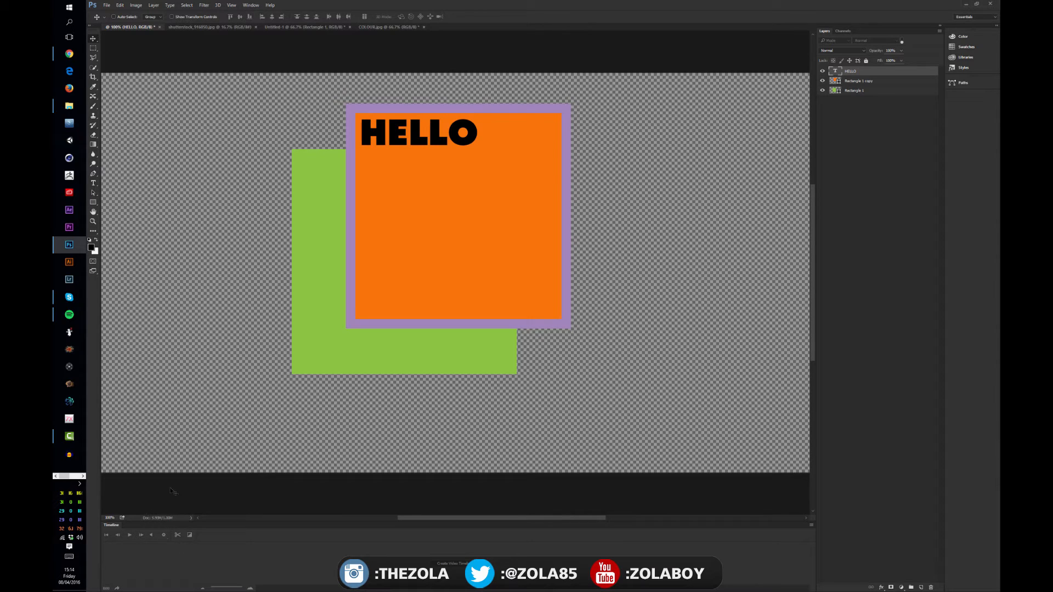
Place the COLOUR image as an embedded file once more, committing it at full canvas size.
left_click(104, 7)
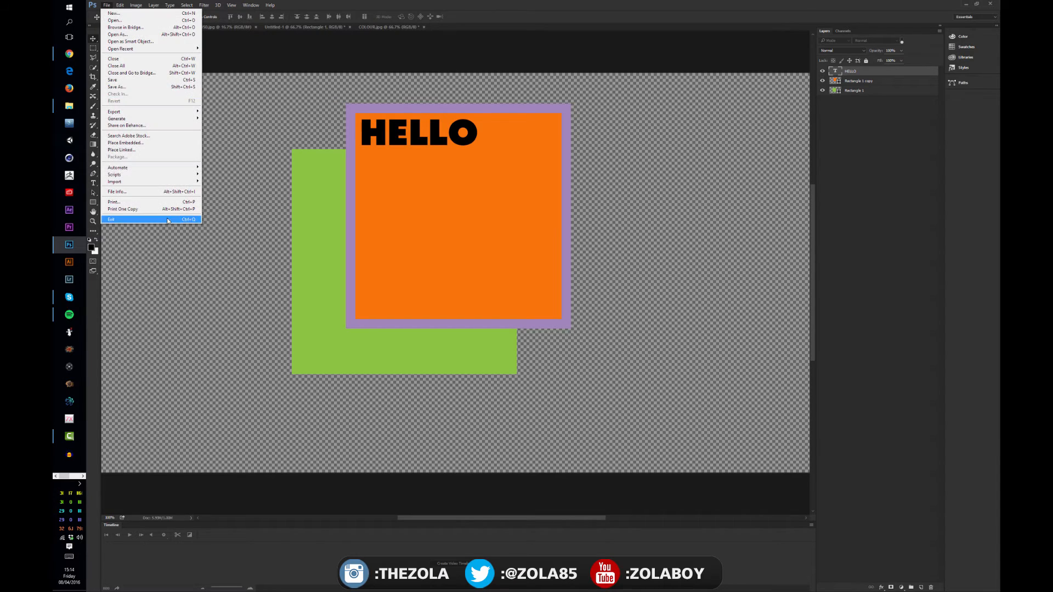
left_click(126, 153)
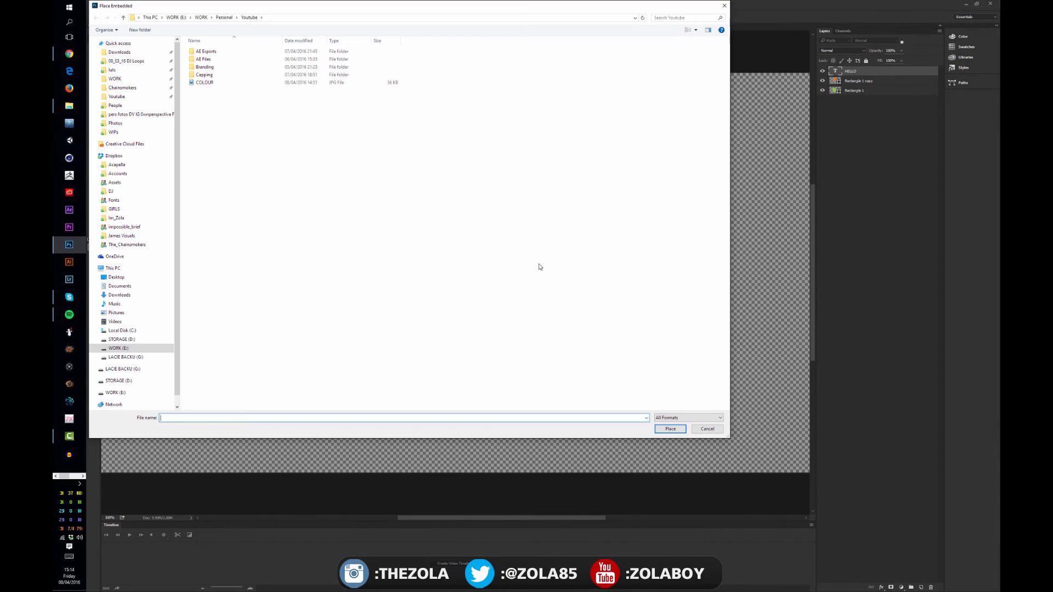
double_click(227, 83)
key("Return")
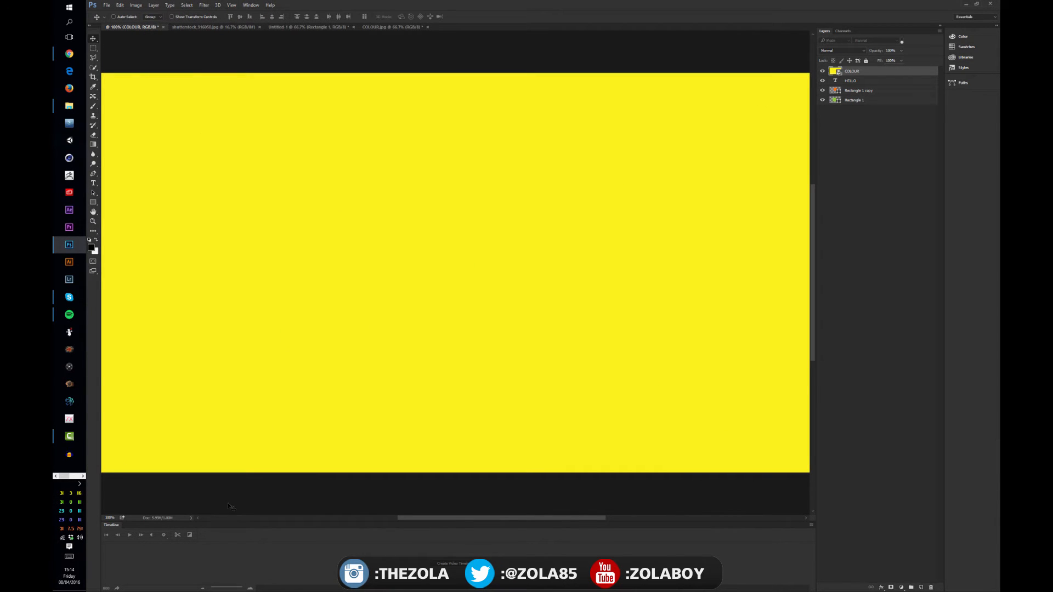
Show the rulers and scale the embedded yellow image to about 75 percent around its centre.
key("ctrl+r")
key("ctrl+t")
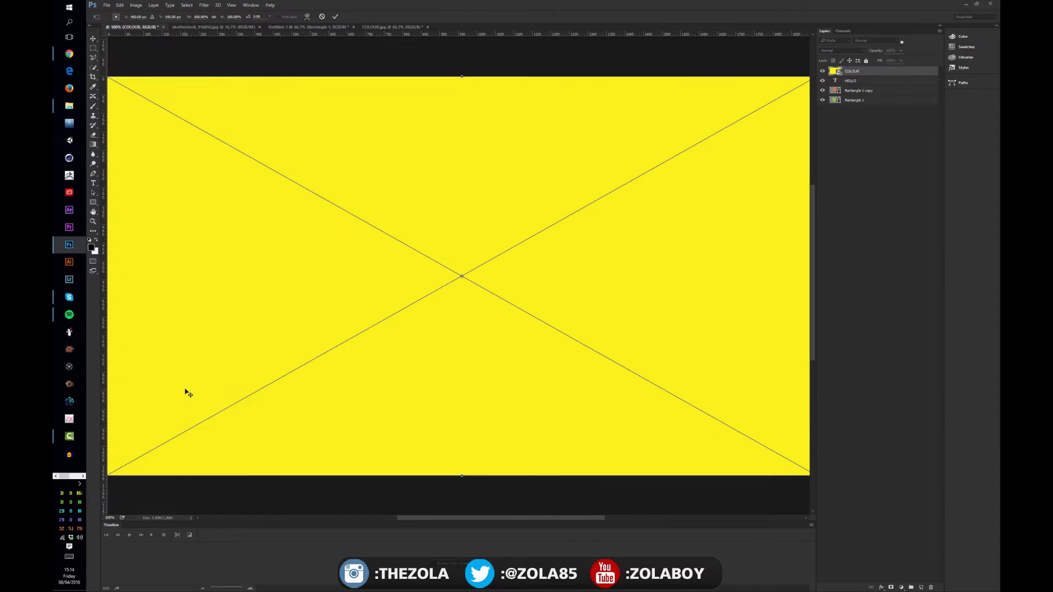
key("ctrl+minus")
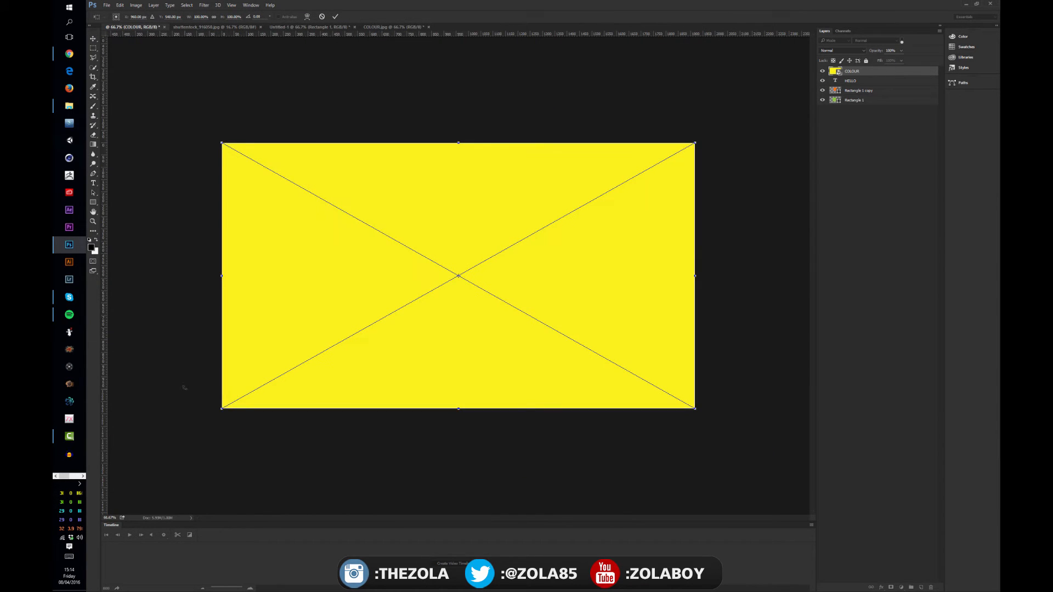
left_click_drag(221, 142, 280, 177)
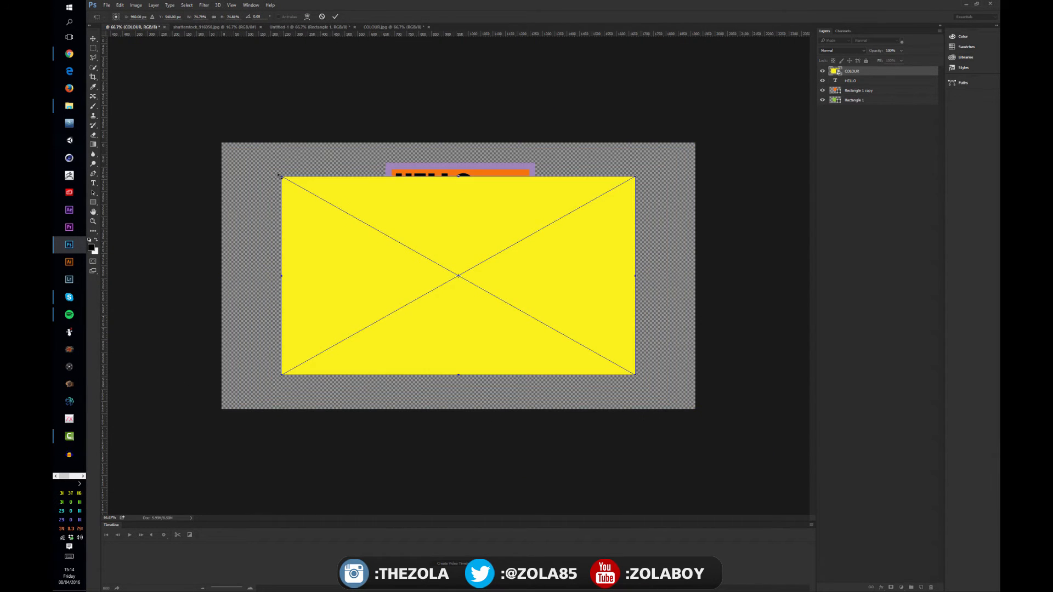
key("Return")
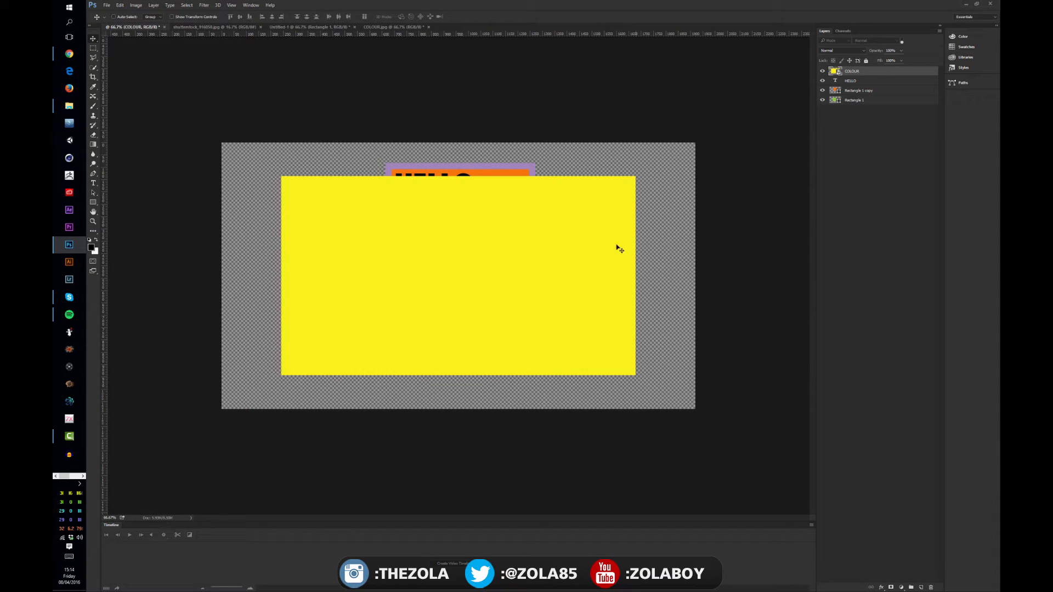
Shift the scaled yellow image slightly and remove its COLOUR layer from the squares document.
left_click_drag(620, 250, 548, 268)
key("Delete")
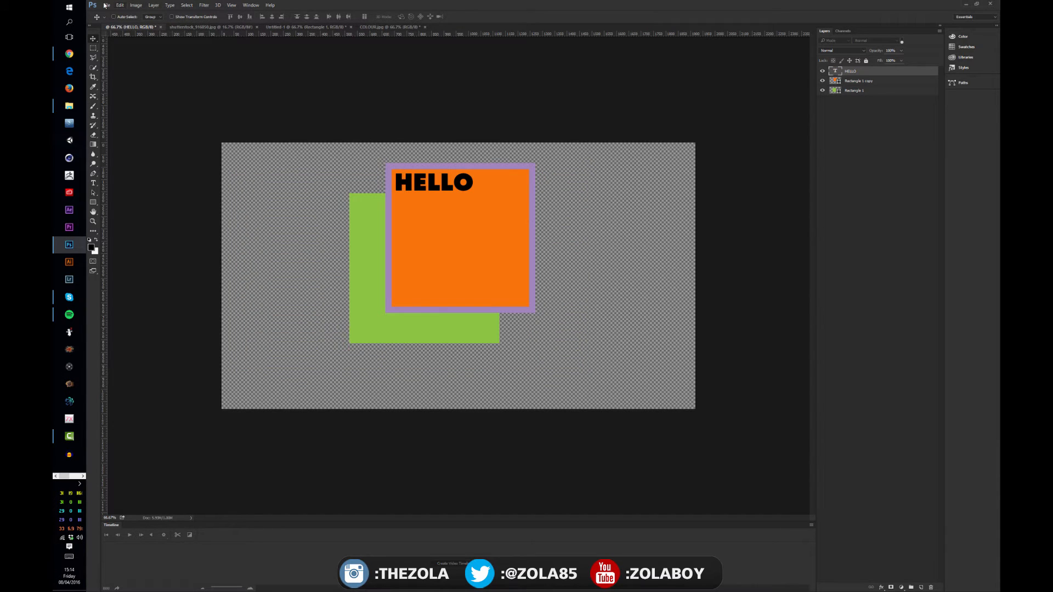
Place the COLOUR image as a linked file scaled to about 56 percent and move it toward the canvas's lower left.
left_click(106, 6)
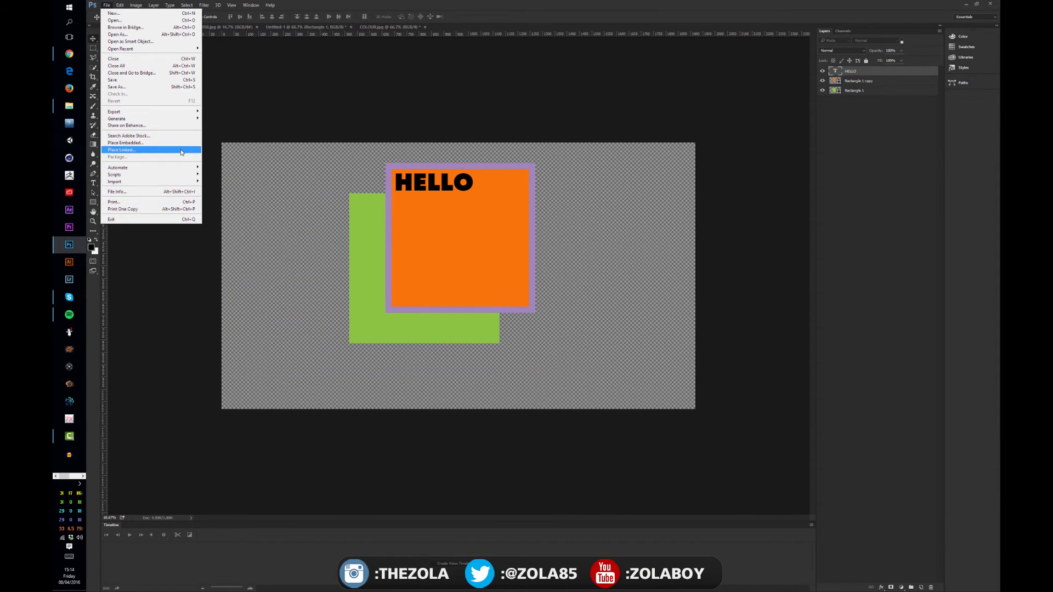
left_click(182, 151)
double_click(189, 66)
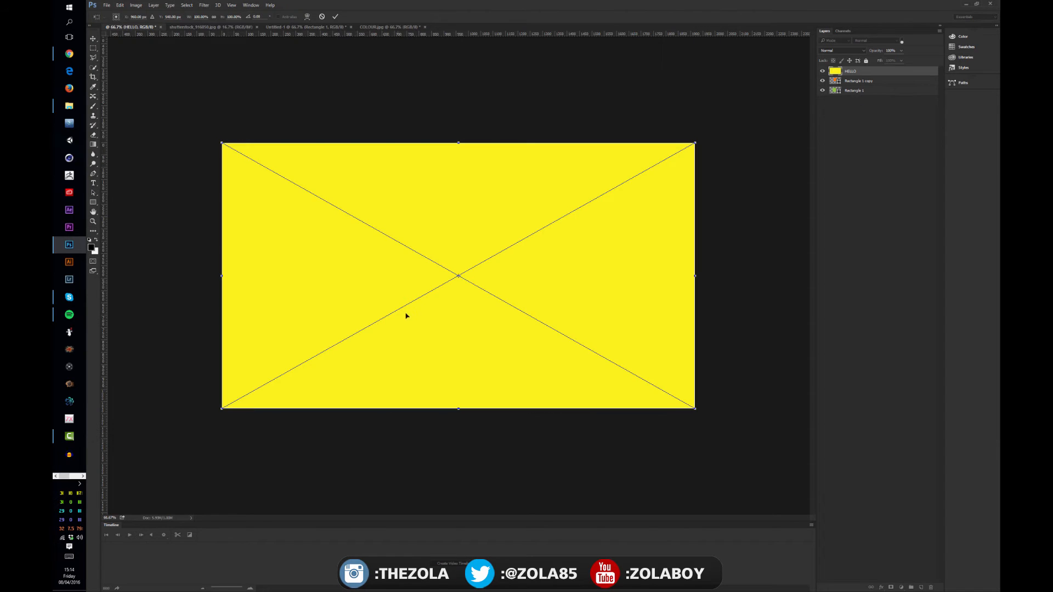
left_click_drag(224, 144, 326, 203)
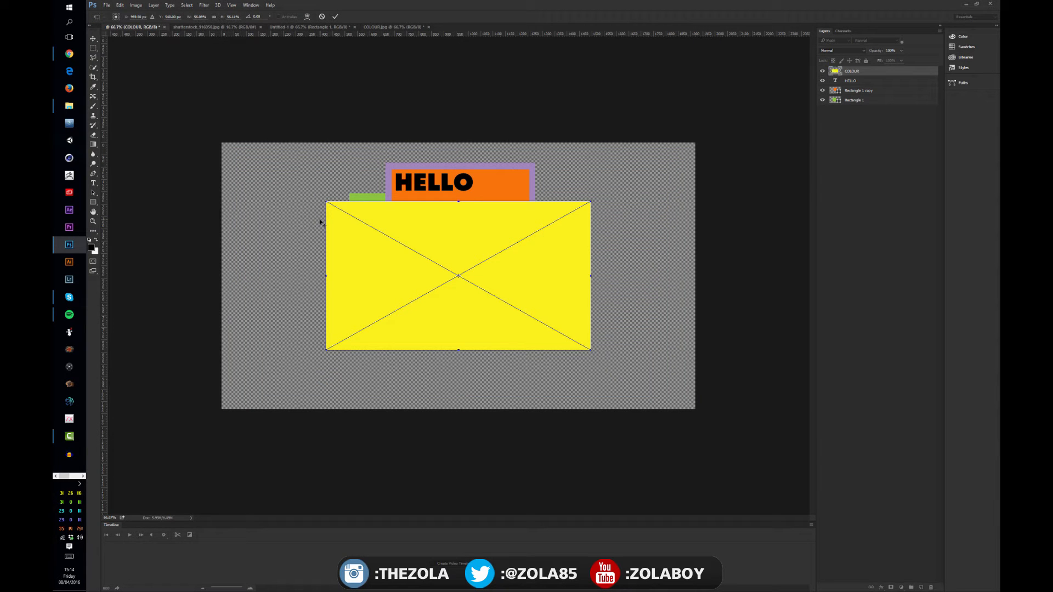
key("Return")
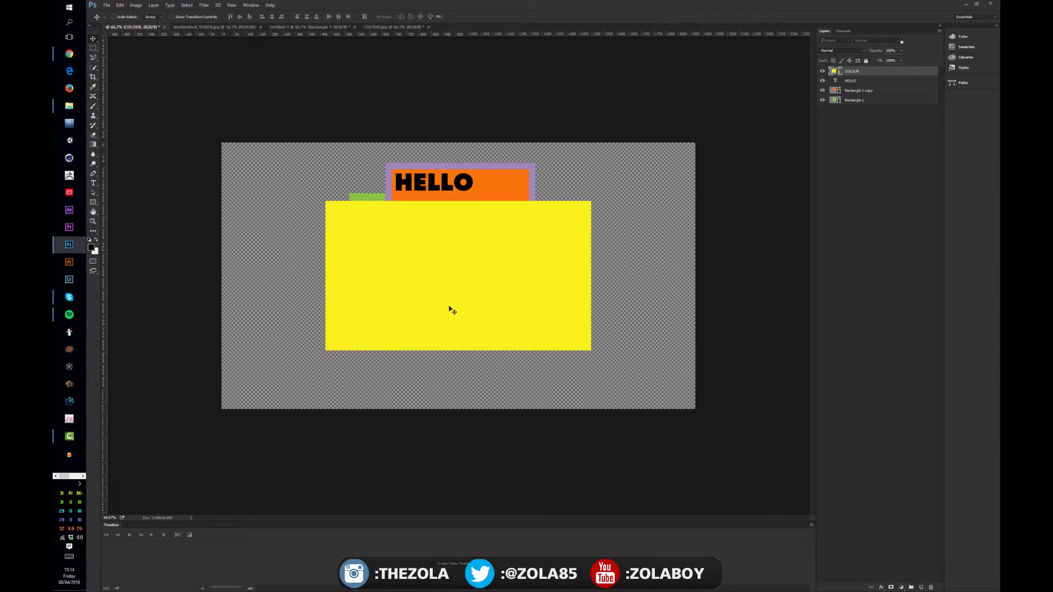
left_click_drag(448, 308, 357, 342)
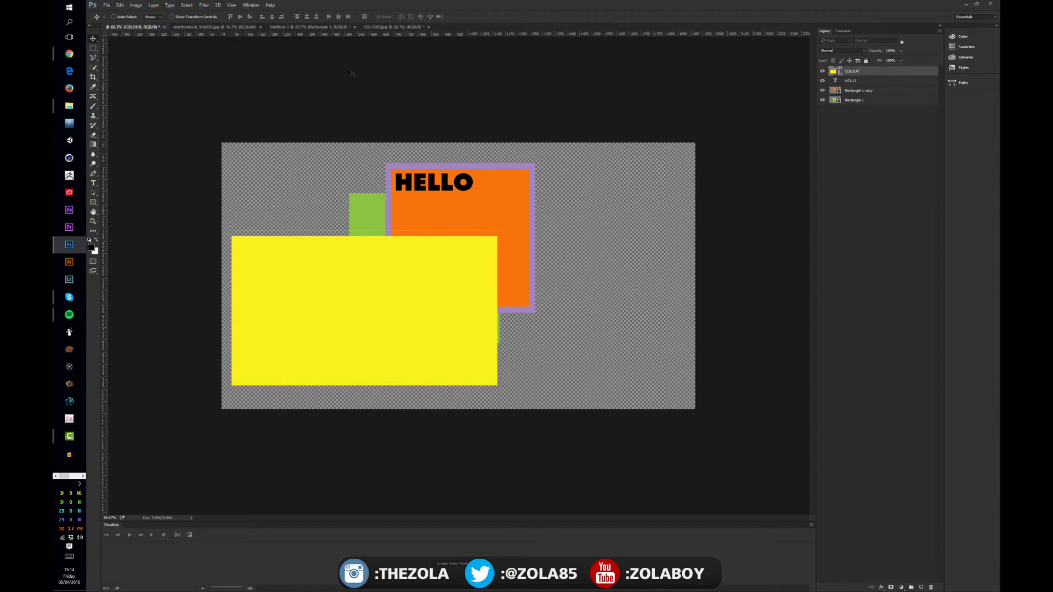
Save the painted COLOUR.jpg document over the existing COLOUR JPG in the Youtube folder, using maximum quality and Baseline Optimized.
left_click(393, 25)
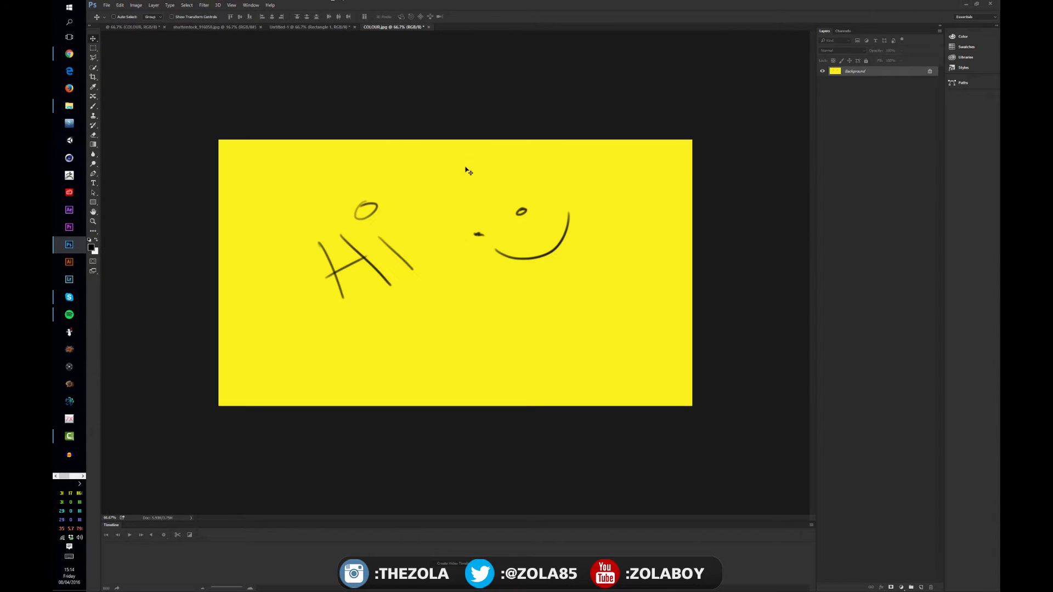
left_click(107, 5)
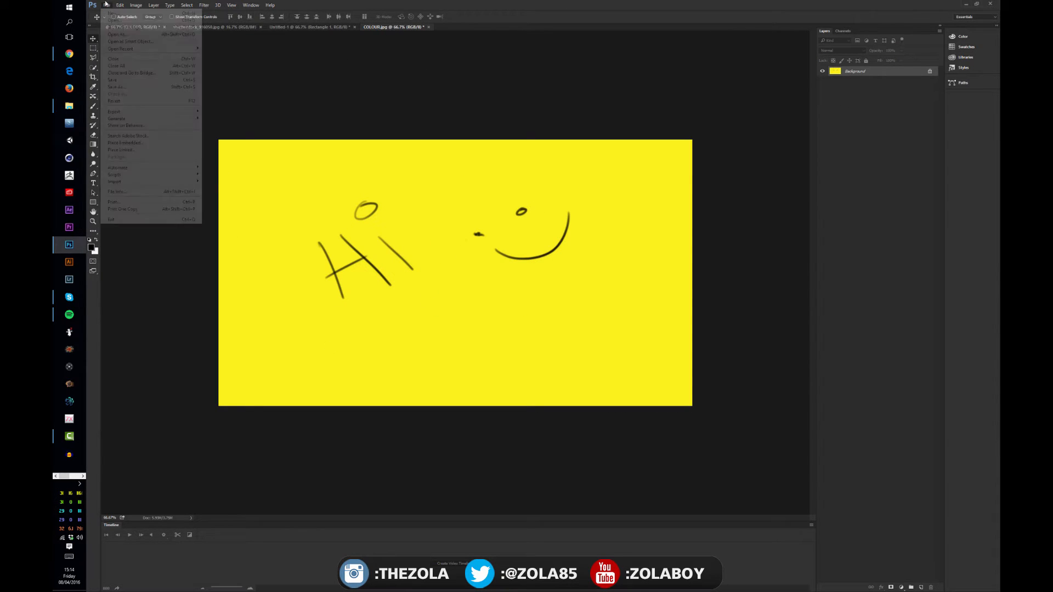
left_click(126, 105)
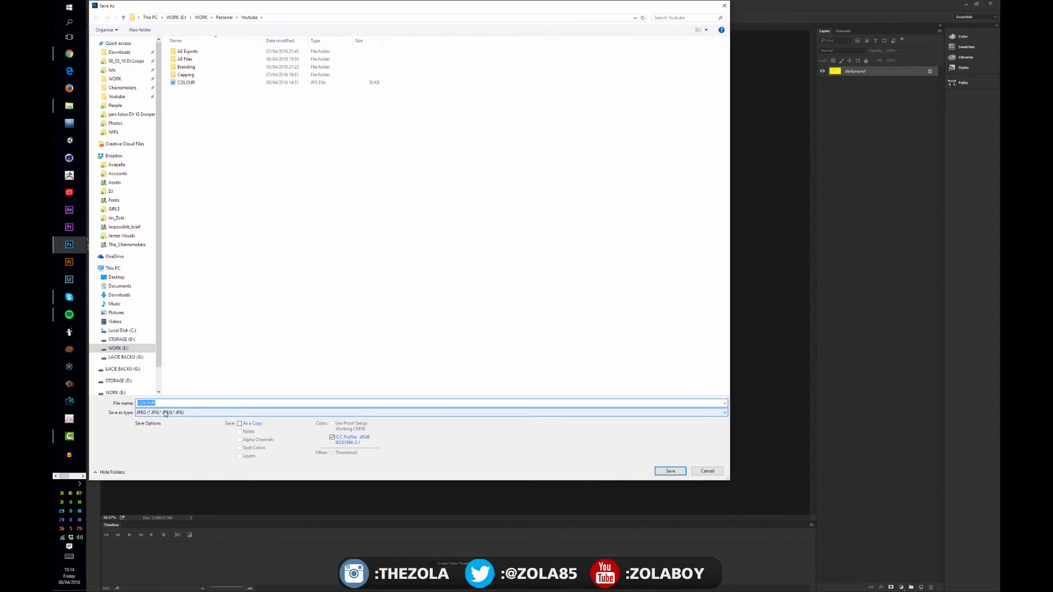
double_click(187, 82)
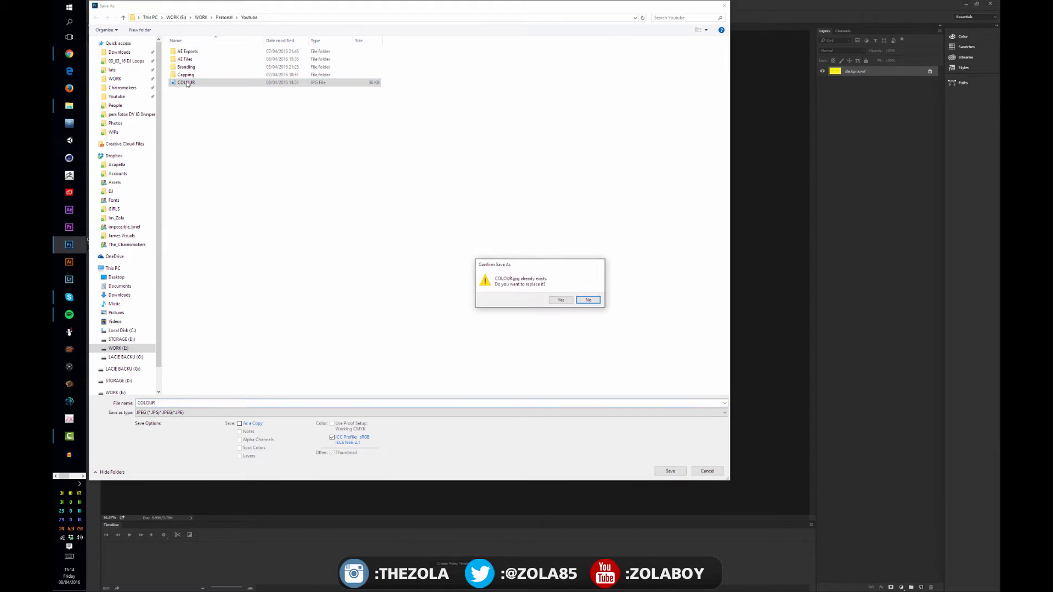
left_click(560, 300)
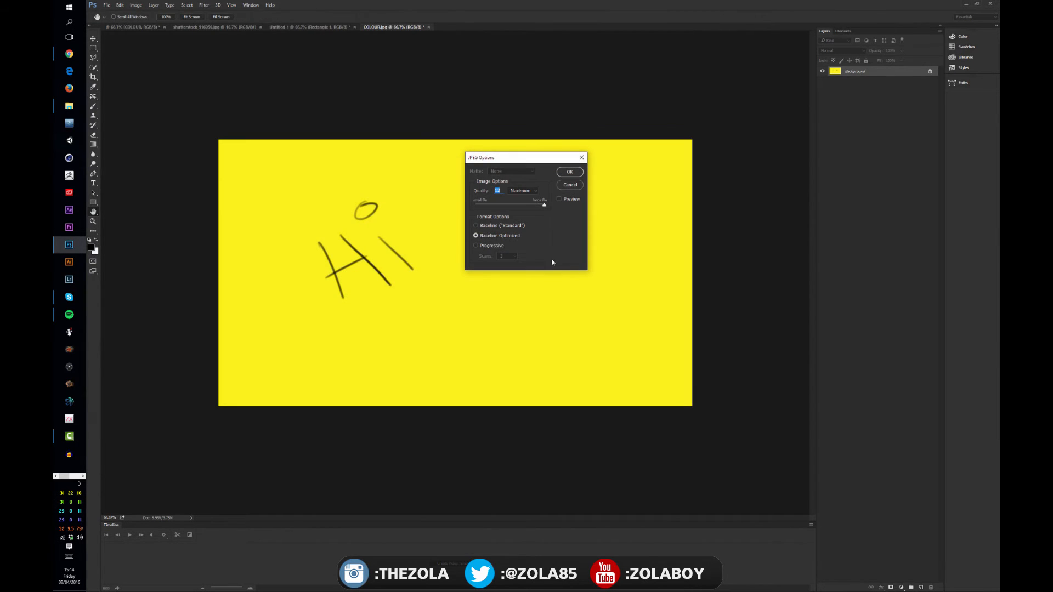
left_click(575, 175)
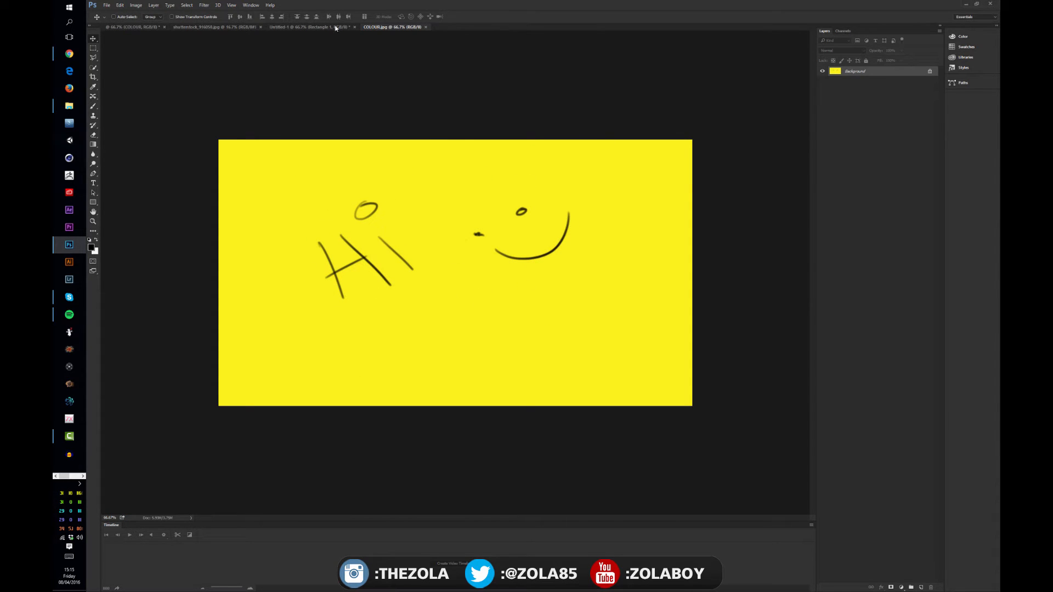
Return to the squares document and nudge the linked yellow image slightly to the left.
left_click(132, 27)
mouse_move(382, 279)
left_mouse_down()
mouse_move(413, 287)
mouse_move(382, 240)
mouse_move(416, 310)
mouse_move(371, 277)
left_mouse_up()
Shift the hue of COLOUR.jpg with Hue/Saturation to turn the yellow background bright mint green, and save the file.
left_click(402, 27)
key("ctrl+u")
left_click(192, 370)
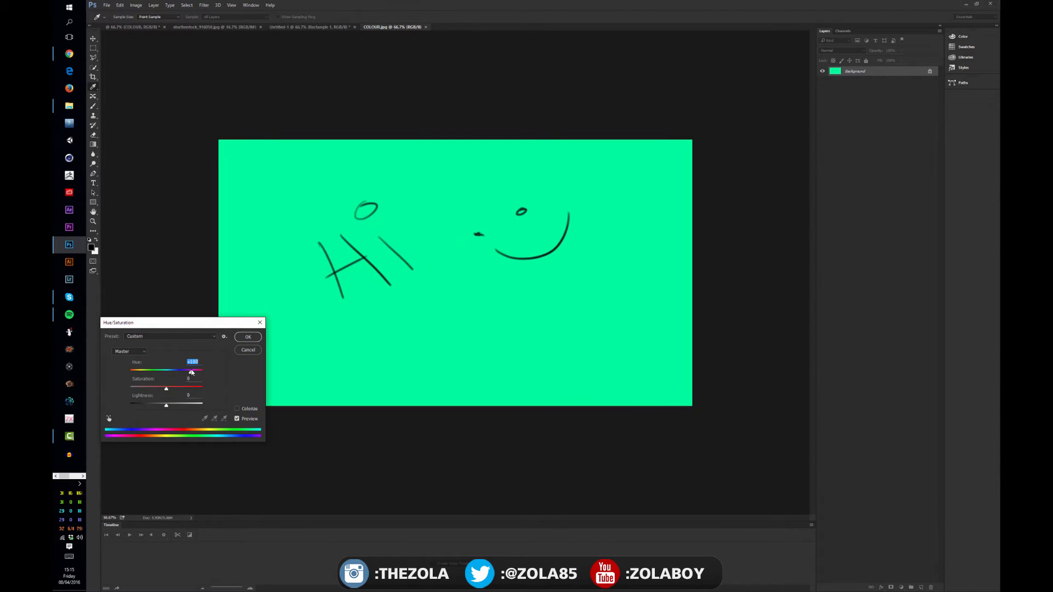
left_click(248, 337)
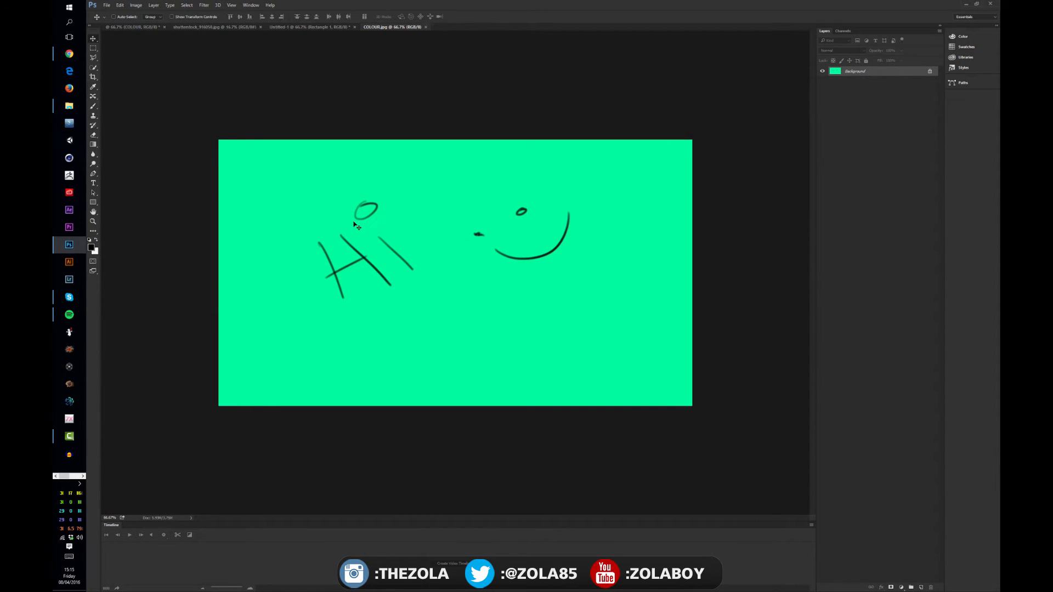
Return to the squares document and move the linked green image around, ending over the lower part of the orange square.
left_click_drag(133, 31, 432, 256)
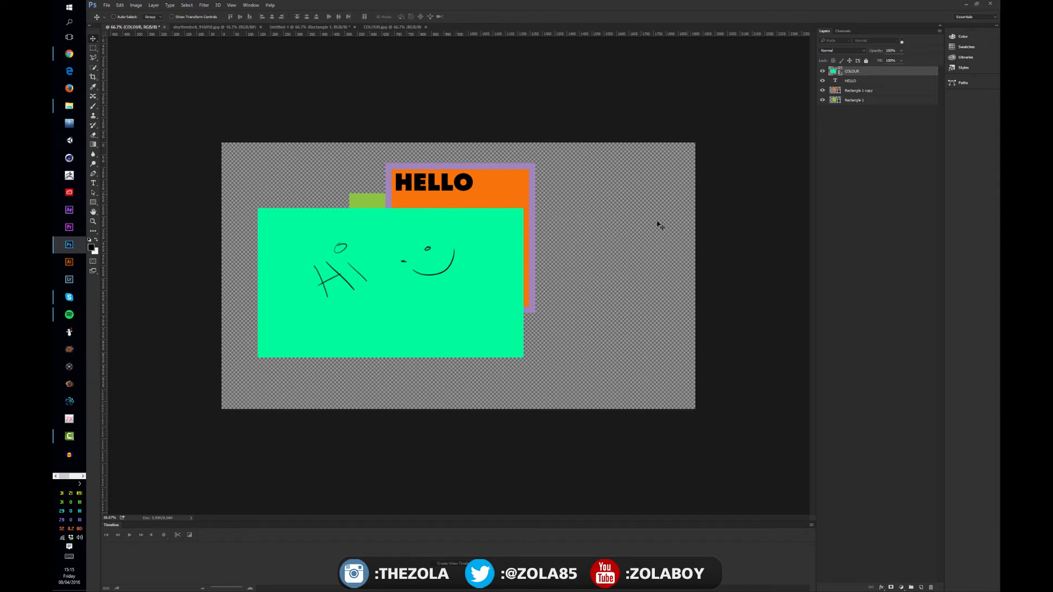
left_click_drag(449, 267, 488, 273)
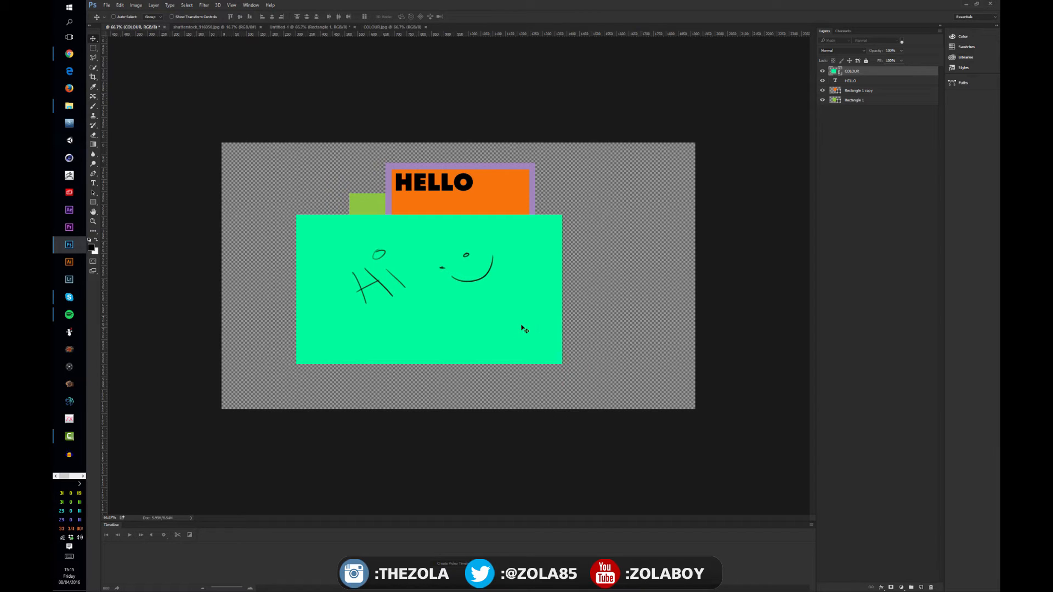
left_click_drag(449, 305, 408, 308)
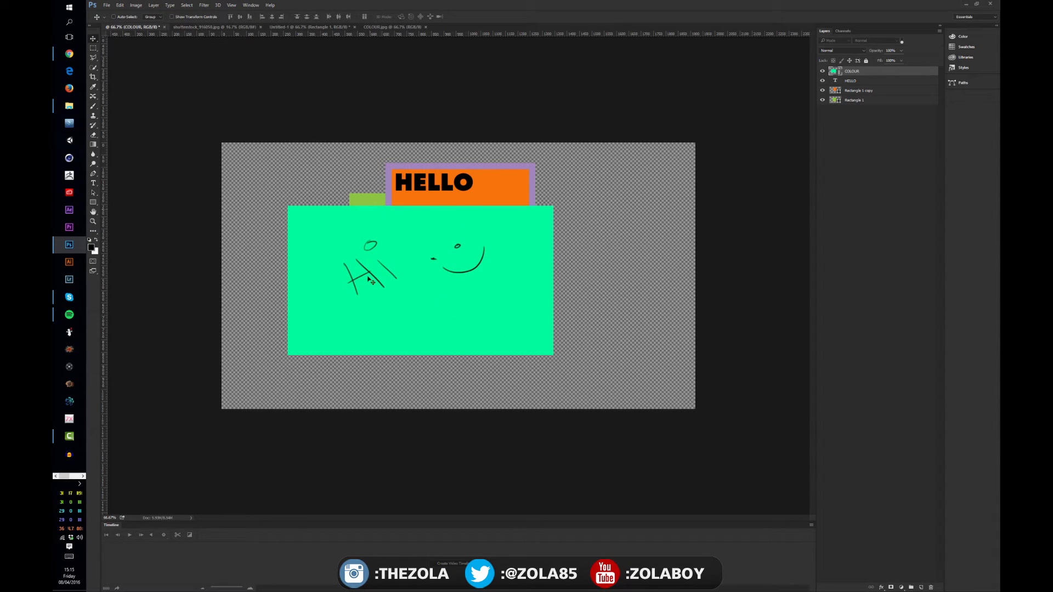
left_click_drag(520, 319, 536, 362)
left_click_drag(456, 345, 503, 270)
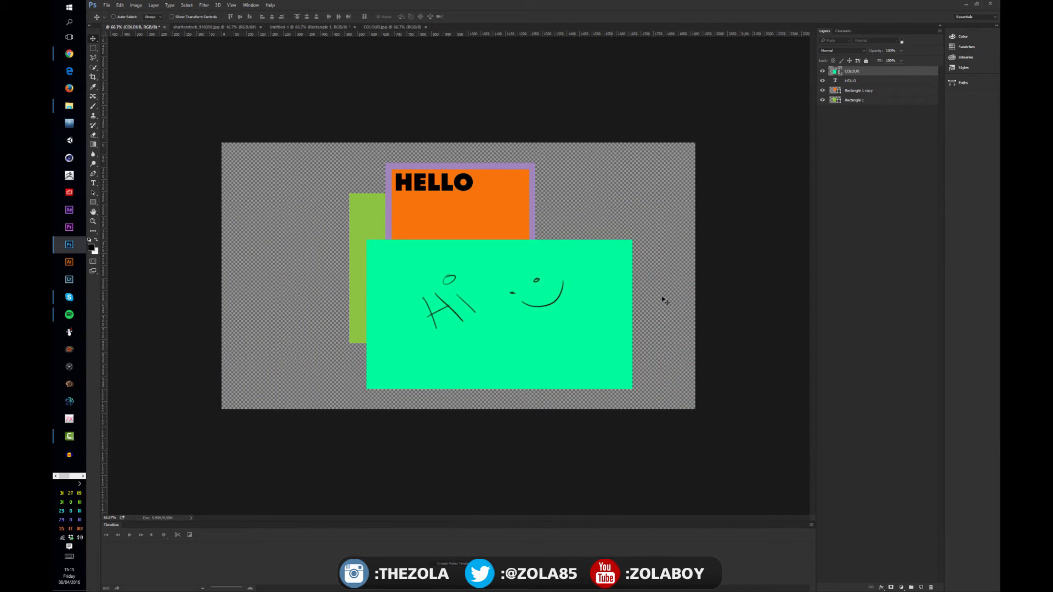
Select the linked COLOUR layer and move its green image toward the canvas's lower left.
left_click(859, 81)
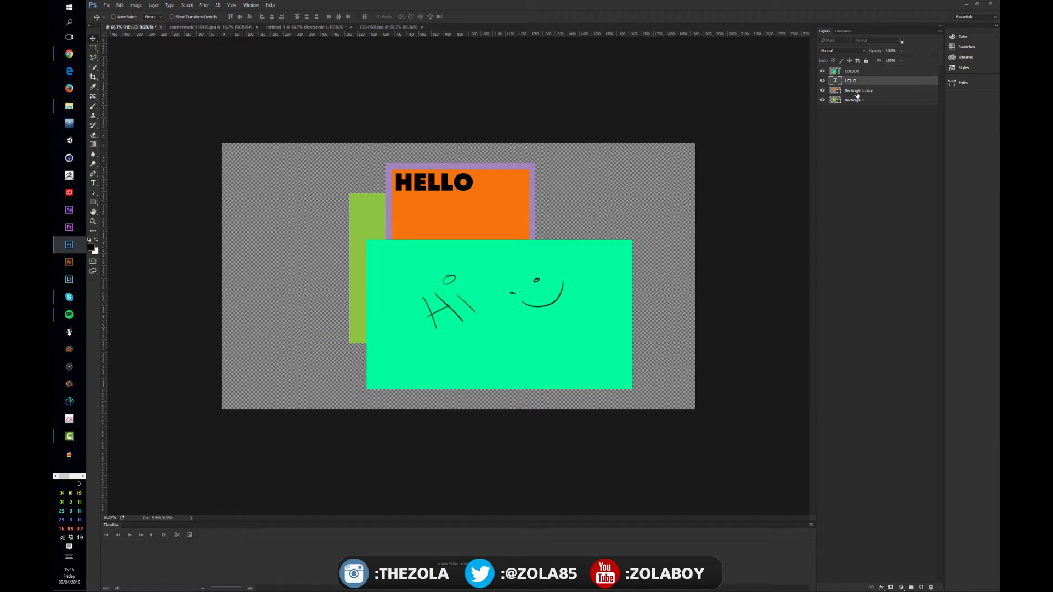
left_click(858, 93)
left_click(853, 72)
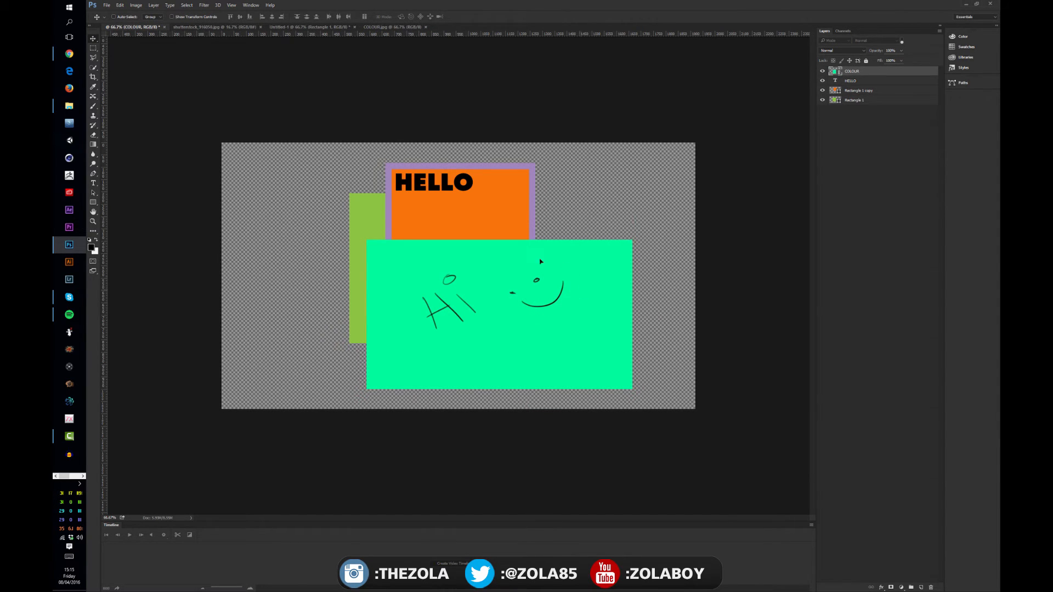
left_click_drag(571, 279, 455, 272)
Place the COLOUR file from the Youtube folder into the squares document as an embedded image filling the canvas.
key("alt+Tab")
key("alt+Tab")
key("alt+Tab")
key("alt+Tab")
key("alt+Tab")
key("alt+Tab")
key("alt+Tab")
key("alt+Tab")
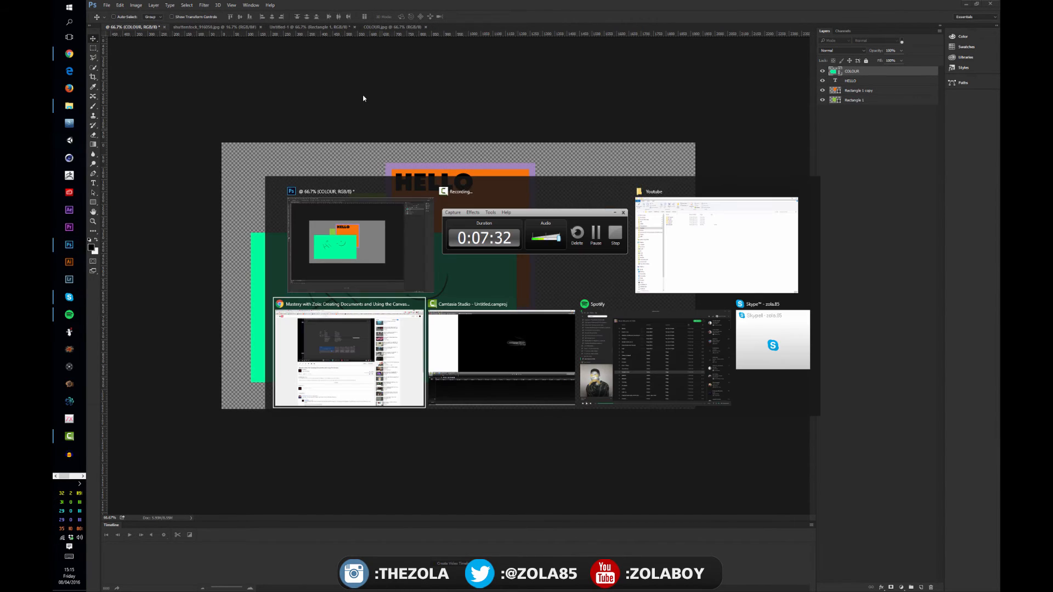
key("alt+Tab")
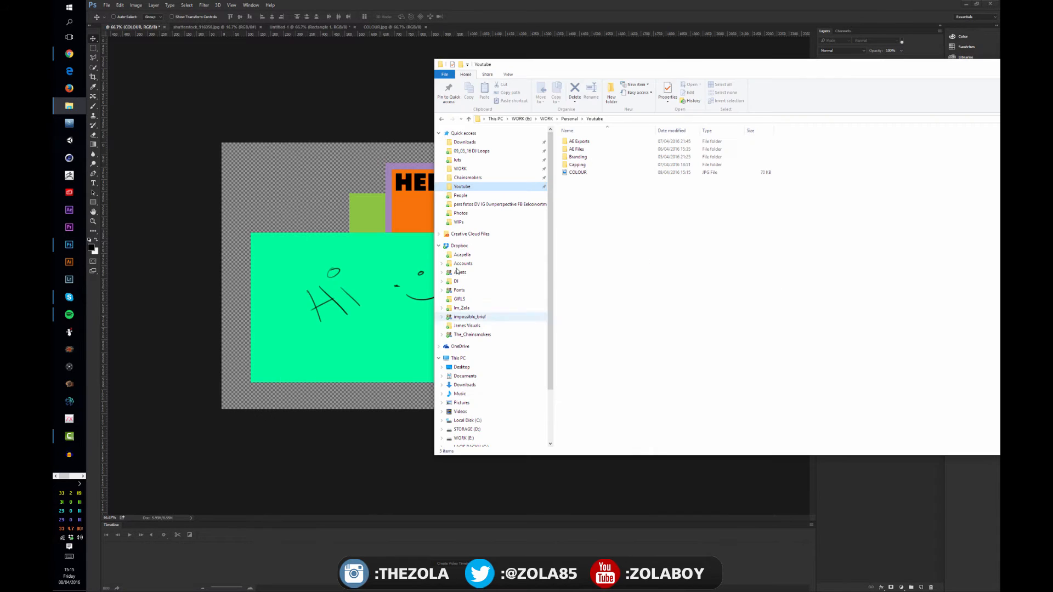
left_click_drag(577, 175, 286, 196)
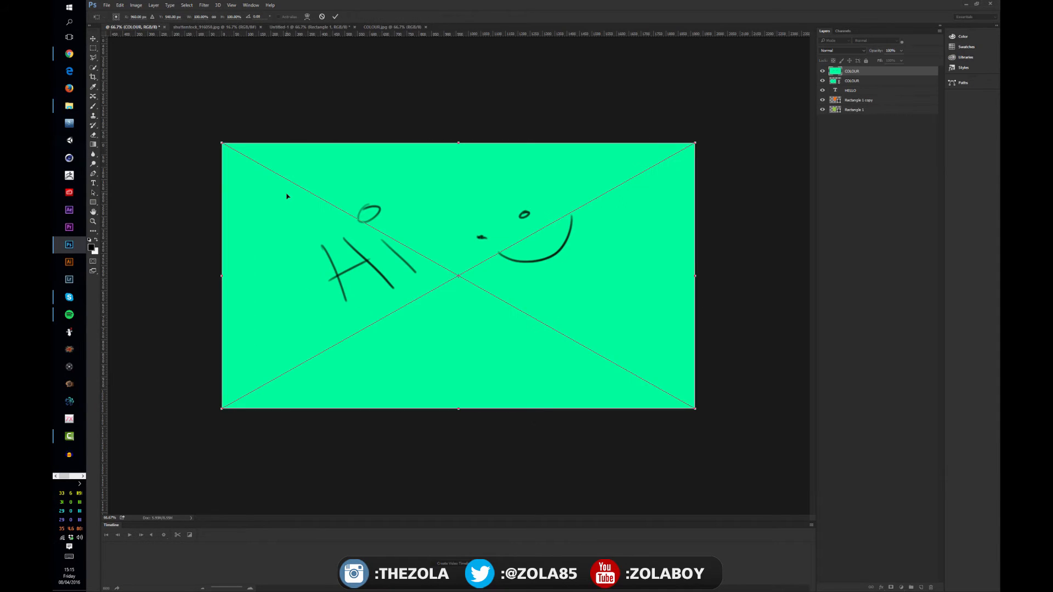
key("Return")
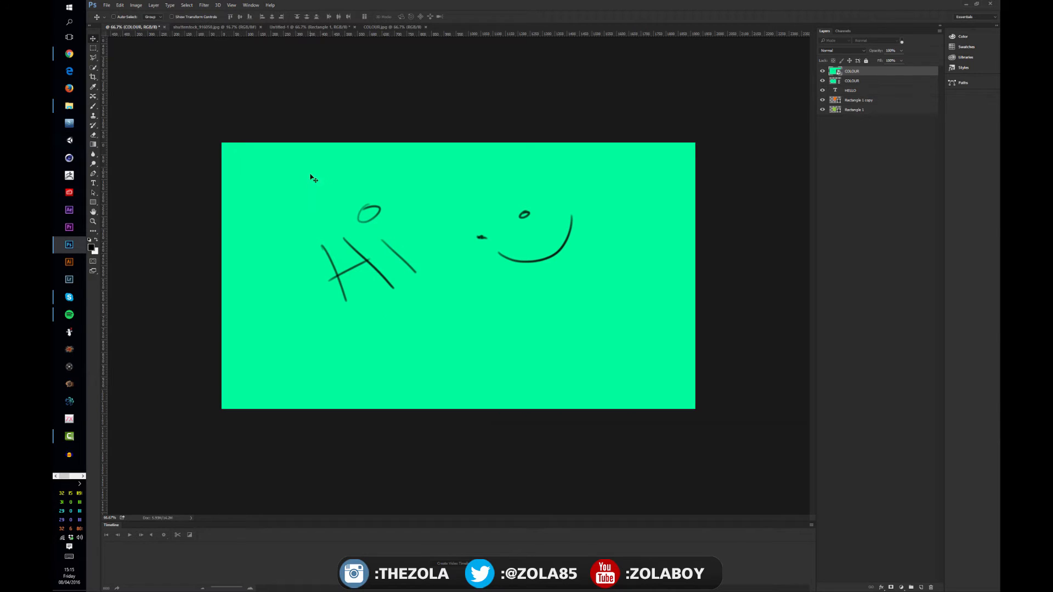
Scale the embedded green image to about 28 percent and move it to the canvas's upper left.
left_click_drag(222, 143, 392, 238)
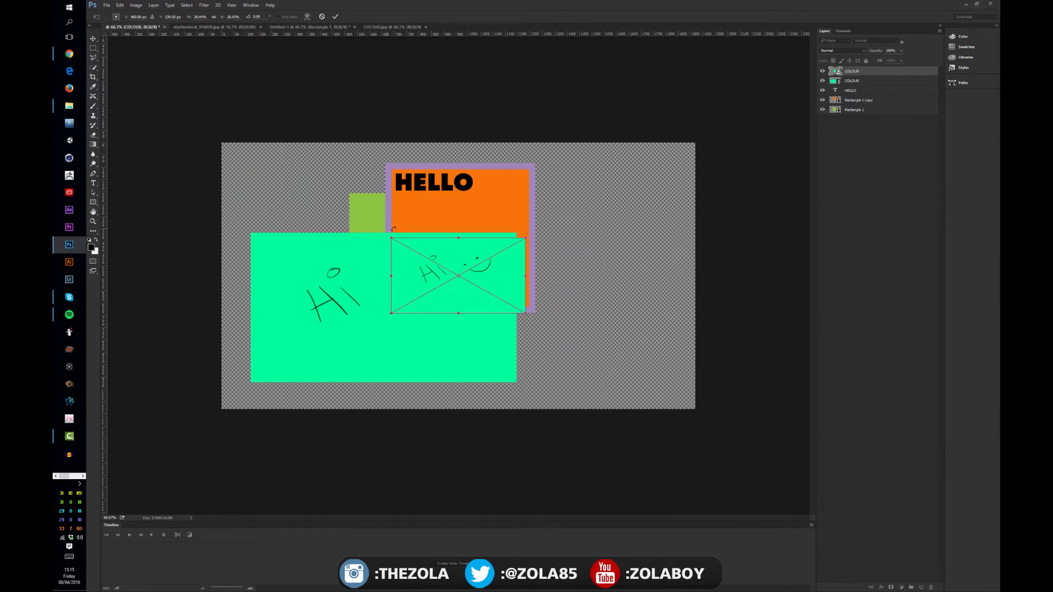
key("Return")
left_click_drag(496, 294, 355, 206)
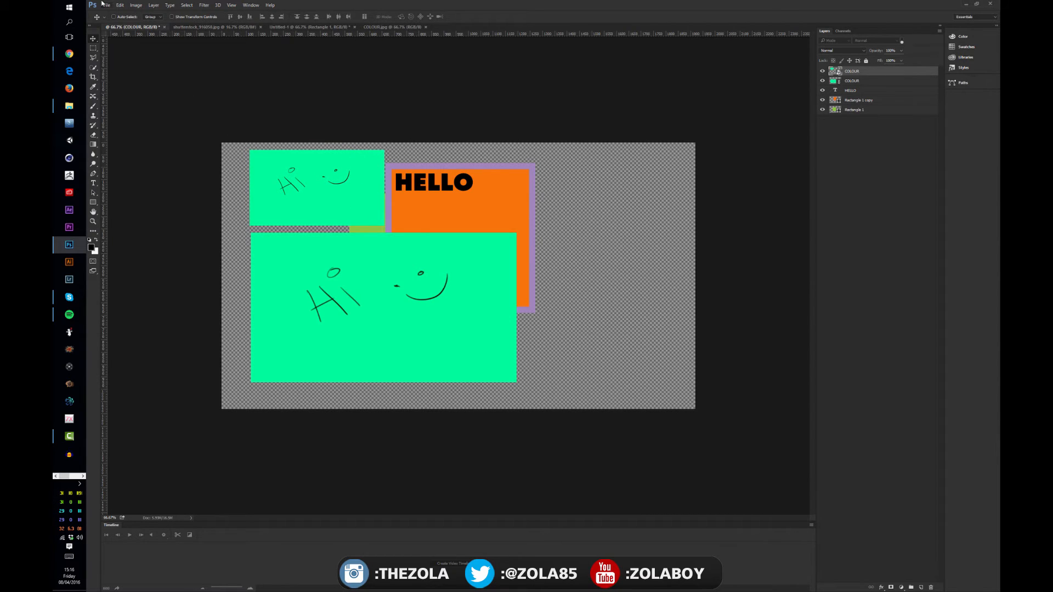
Shift the hue of COLOUR.jpg with Hue/Saturation to turn the green background blue, and save the file.
left_click(104, 5)
left_click(307, 173)
left_click(387, 26)
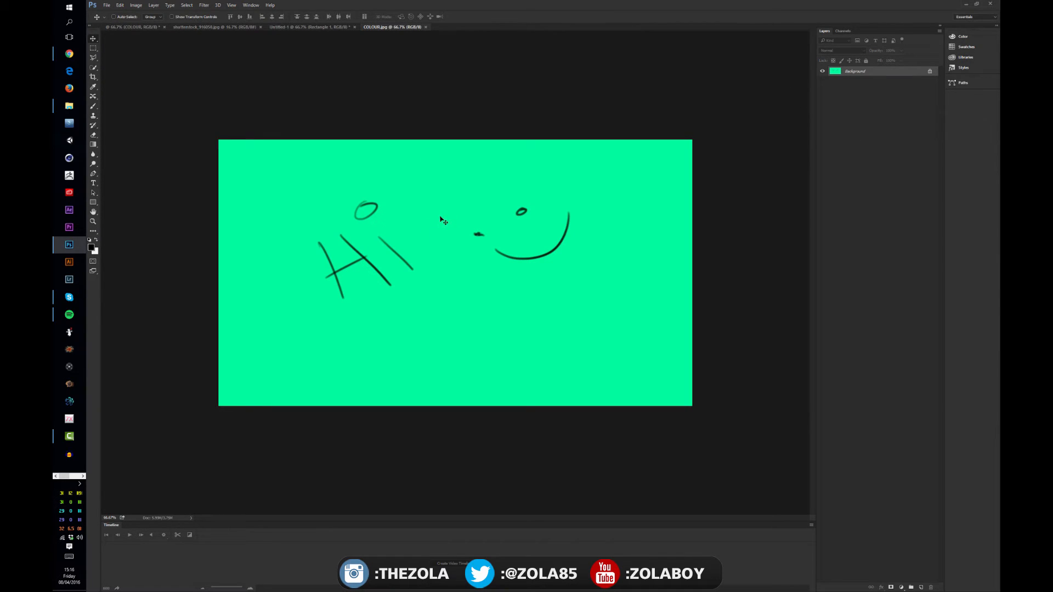
key("ctrl+u")
left_click(174, 372)
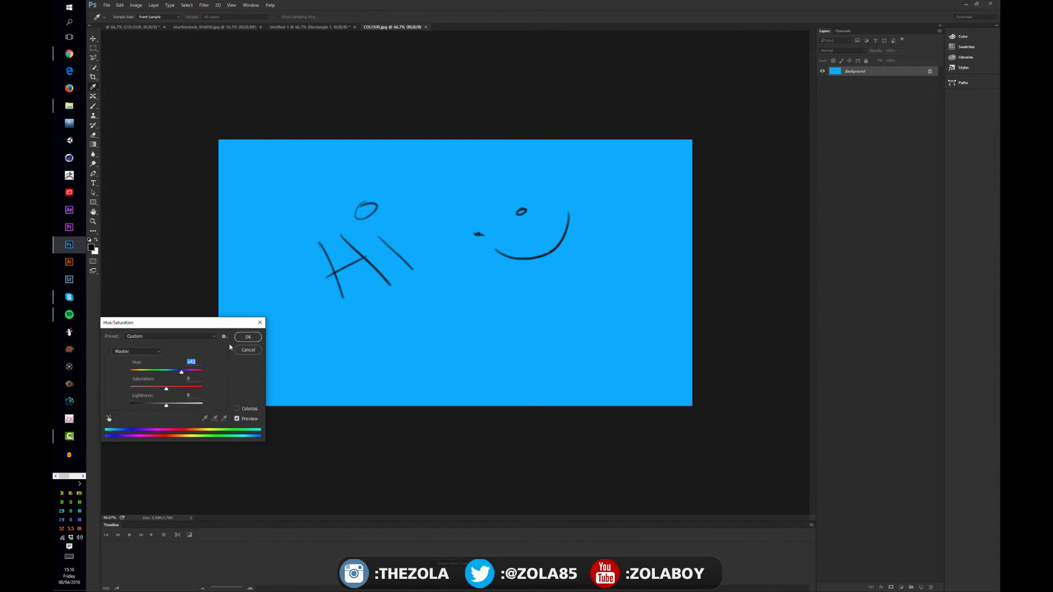
left_click(248, 337)
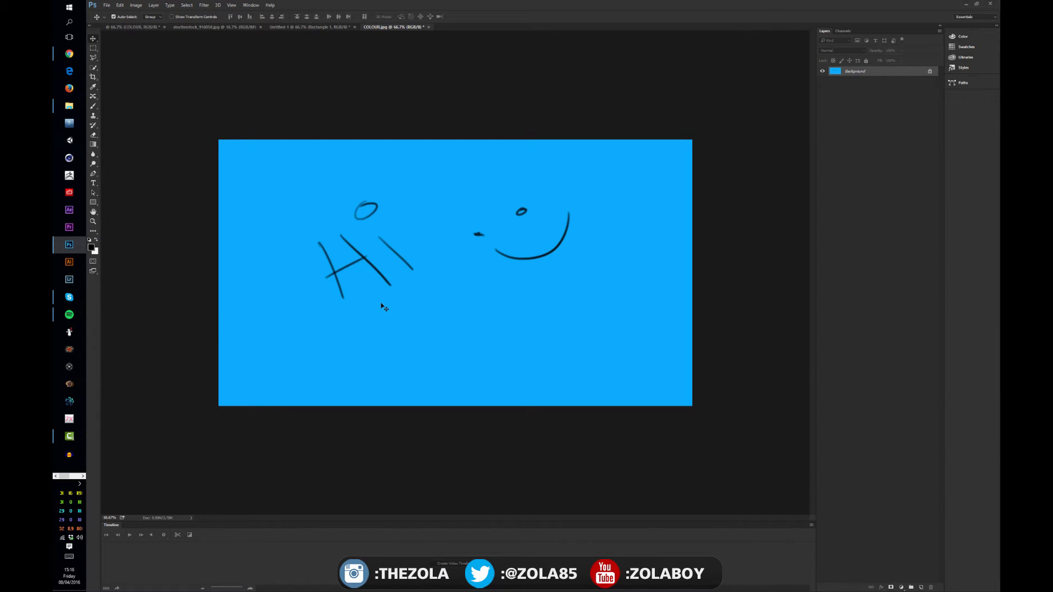
Return to the squares document to compare the linked and embedded images and review the file placing options.
left_click(148, 27)
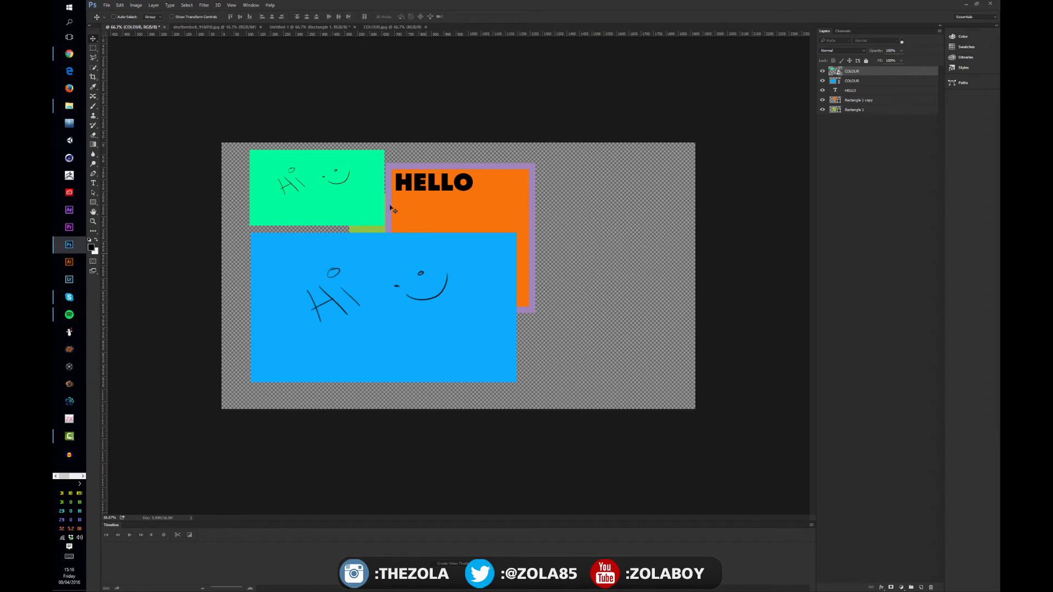
left_click(107, 5)
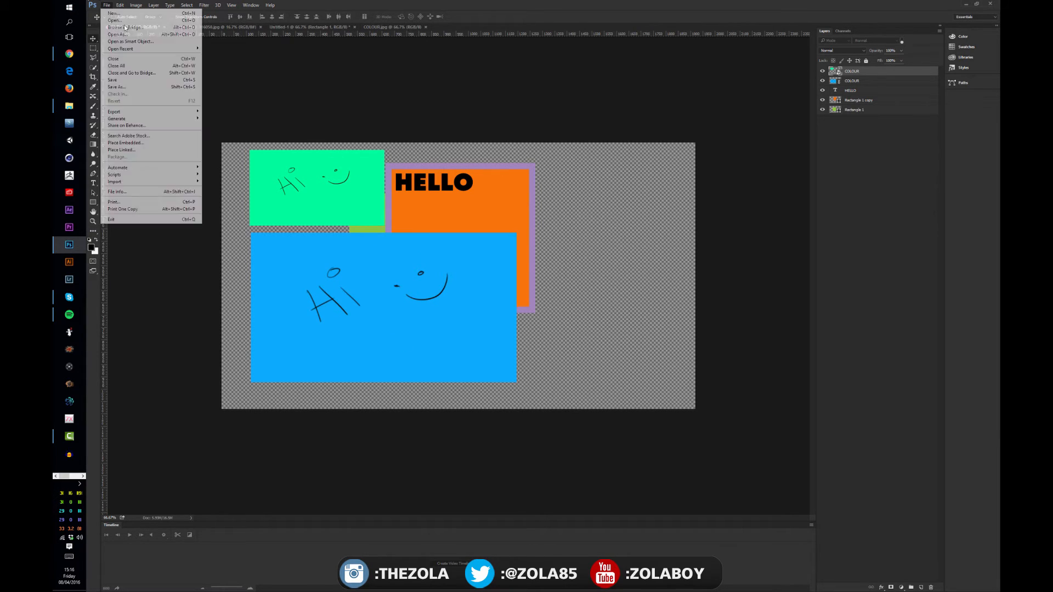
left_click(292, 146)
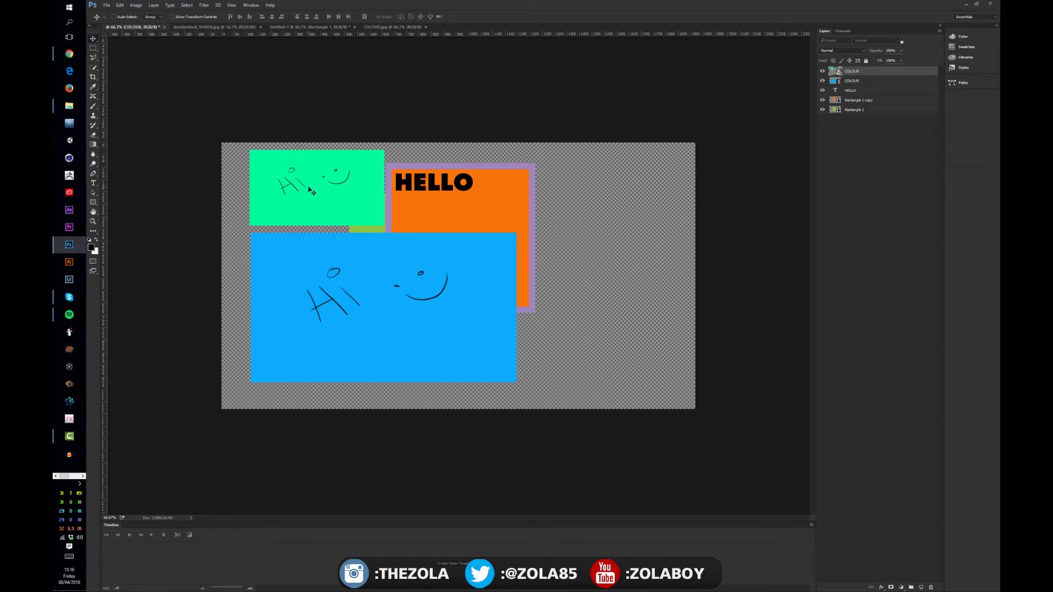
Move the embedded green image to the canvas's upper right and the linked blue image slightly down and to the left.
left_click(875, 155)
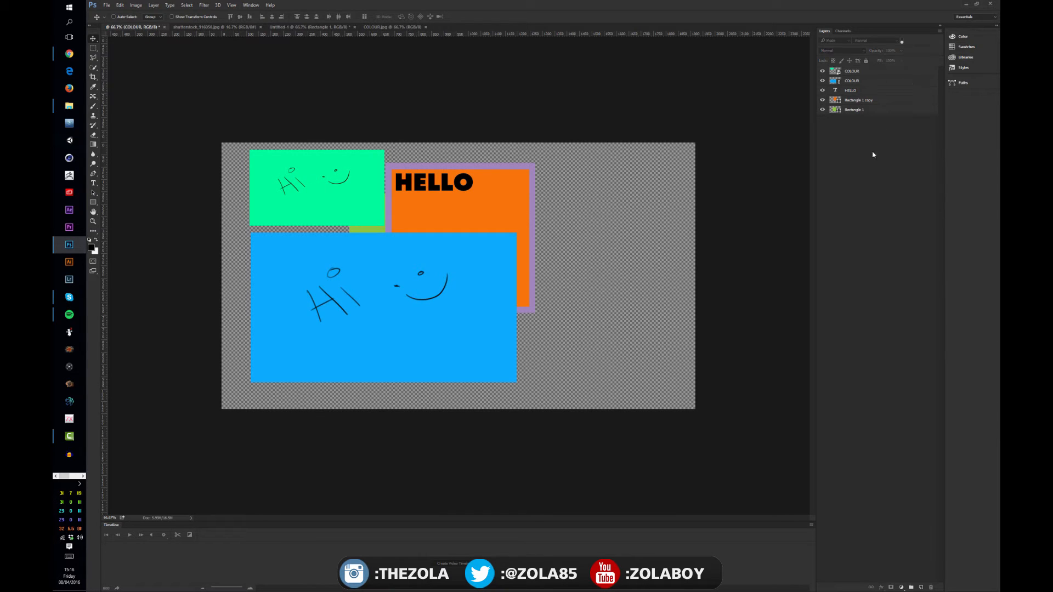
left_click(872, 72)
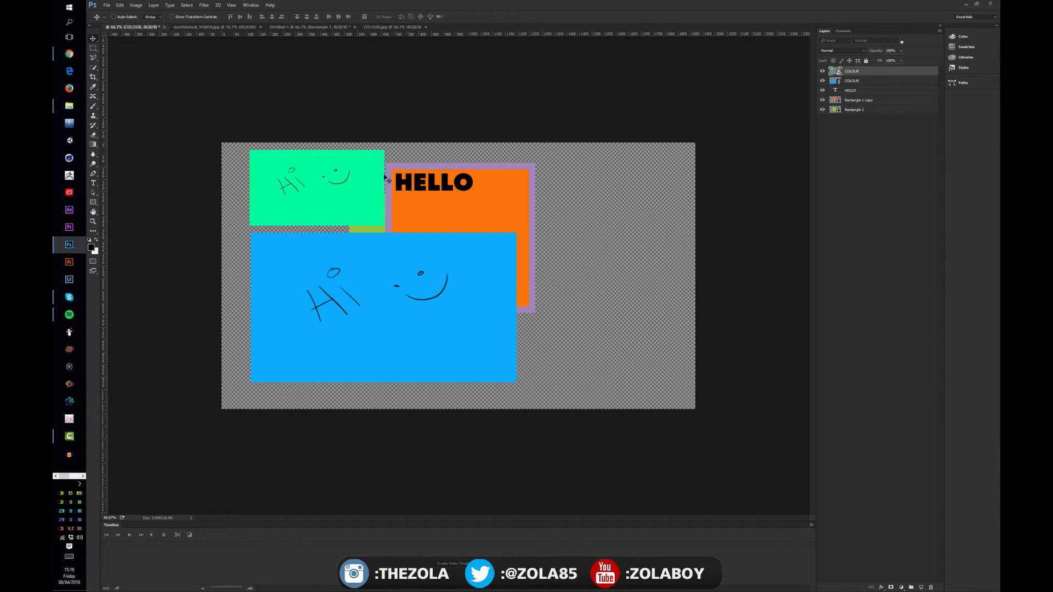
left_click_drag(363, 172, 661, 183)
left_click_drag(444, 314, 408, 302)
left_click(839, 81)
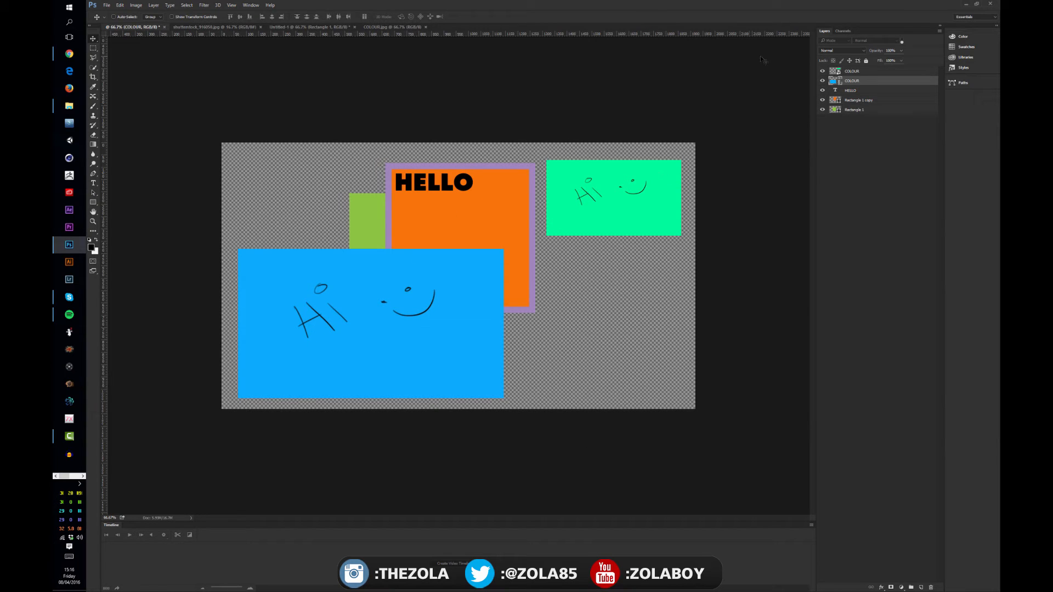
left_click(860, 72)
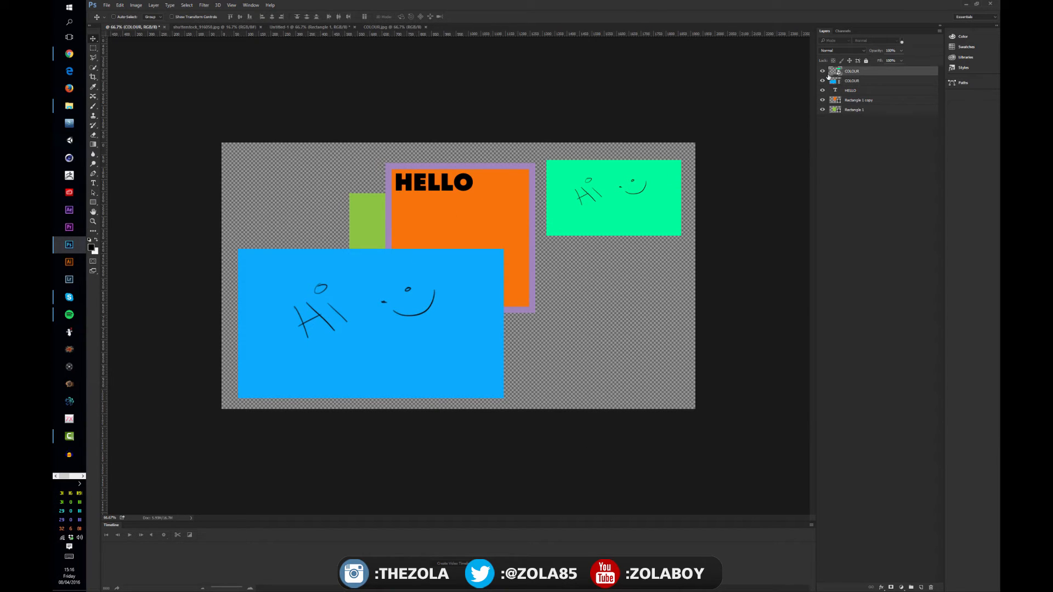
Hide the two COLOUR layers and the HELLO layer one after another, and show them again.
left_click(822, 71)
left_click(822, 81)
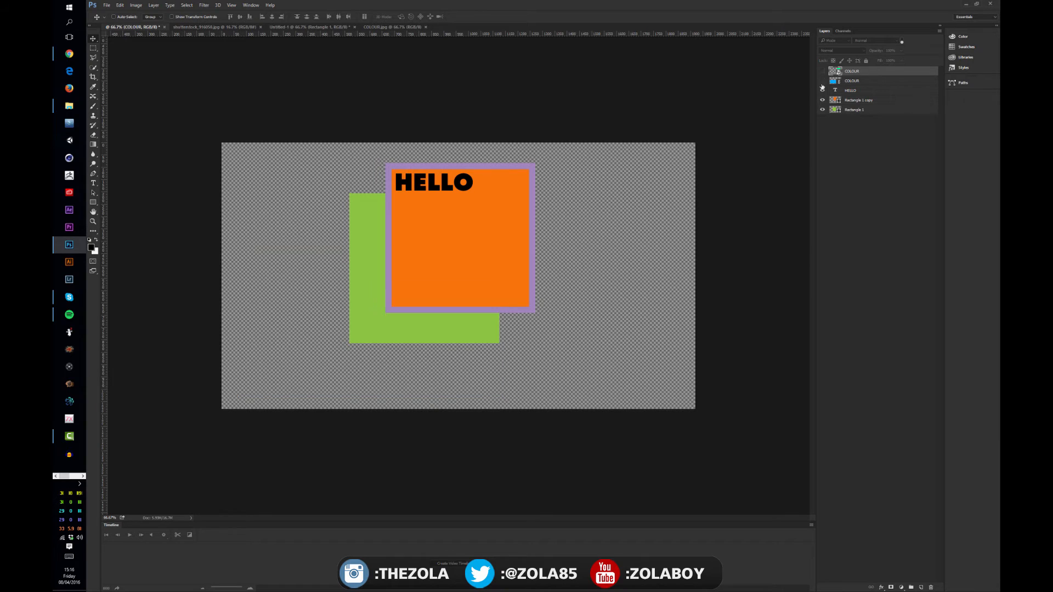
left_click(822, 90)
left_click(822, 81)
left_click(822, 71)
left_click(822, 90)
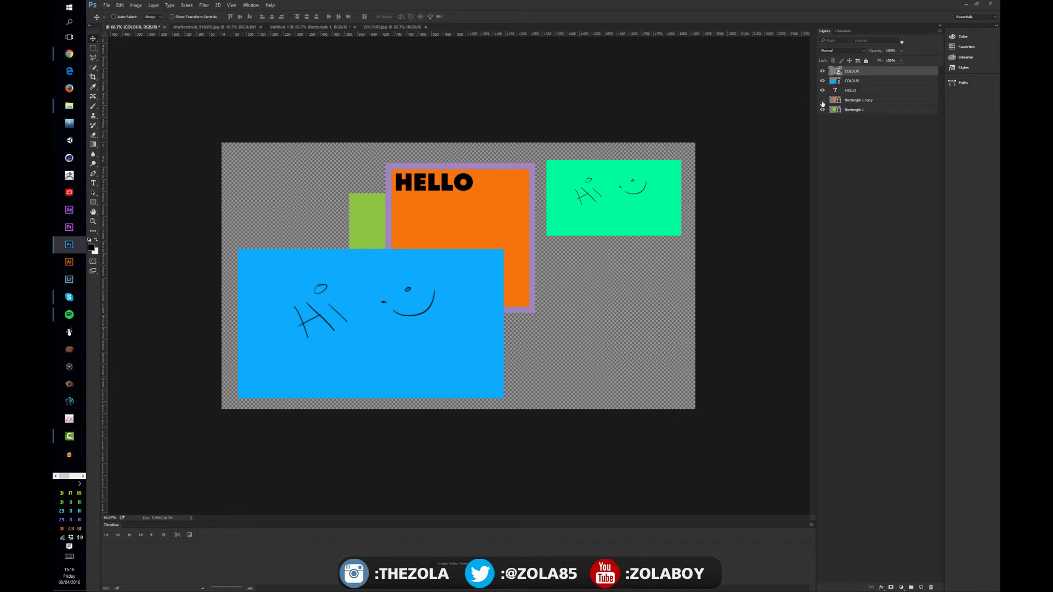
Switch the visibility of the layers off and on down the whole stack, including both rectangle layers.
left_click(822, 100)
left_click(822, 110)
left_click(822, 100)
left_click(823, 90)
left_click(822, 70)
left_click(825, 132)
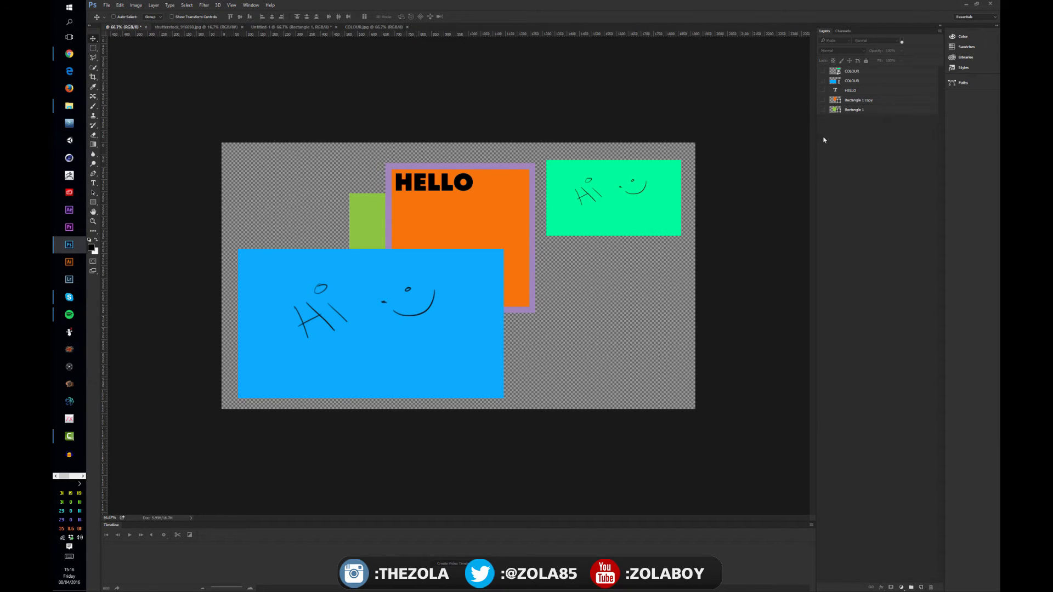
left_click_drag(822, 70, 822, 133)
Isolate the linked blue COLOUR layer by hiding all other layers and restore them, repeating the toggle three times.
left_click(823, 81, "alt")
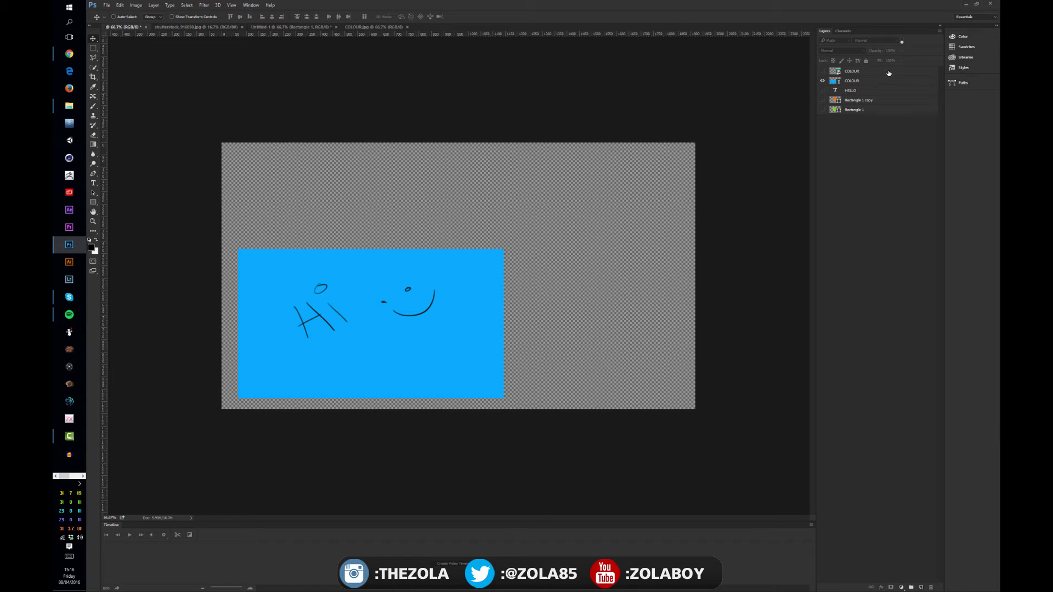
left_click(823, 81, "alt")
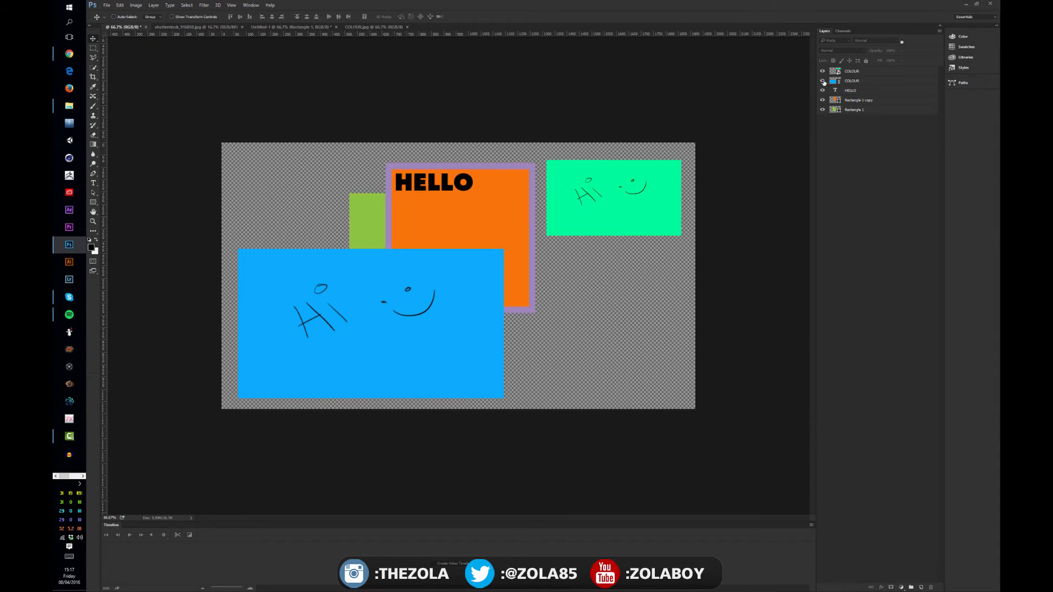
left_click(823, 81, "alt")
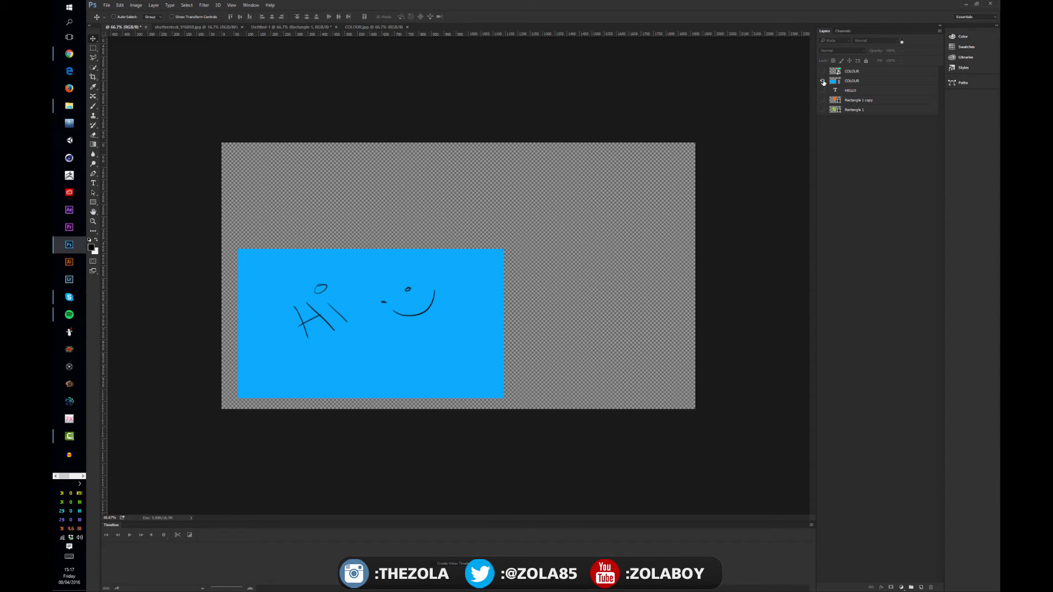
left_click(823, 80, "alt")
left_click(823, 81, "alt")
left_click(823, 80, "alt")
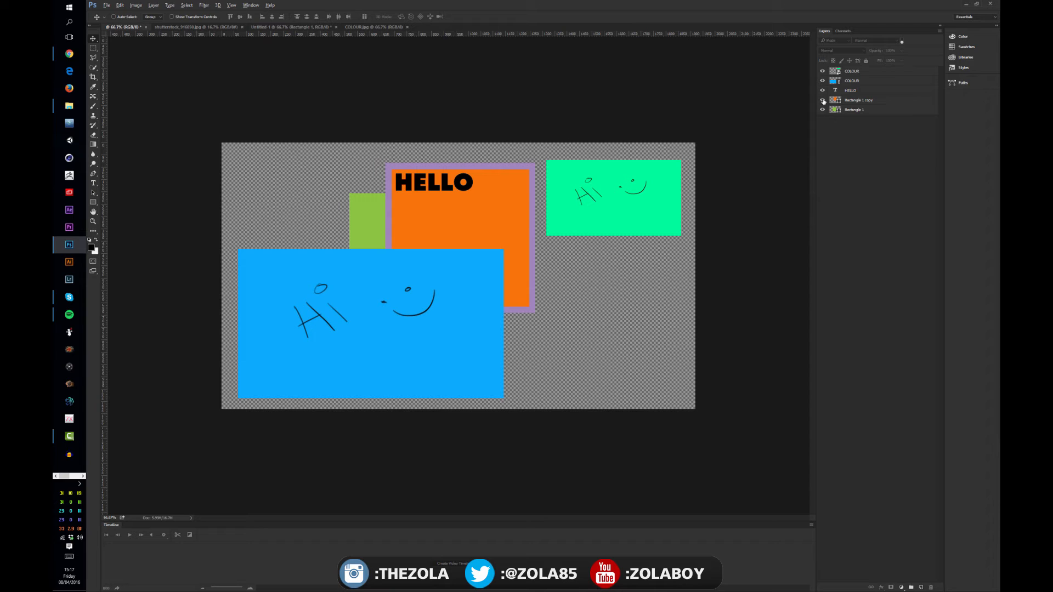
Isolate the Rectangle 1 copy layer by hiding all other layers and bring them back, repeating the toggle.
left_click(823, 100, "alt")
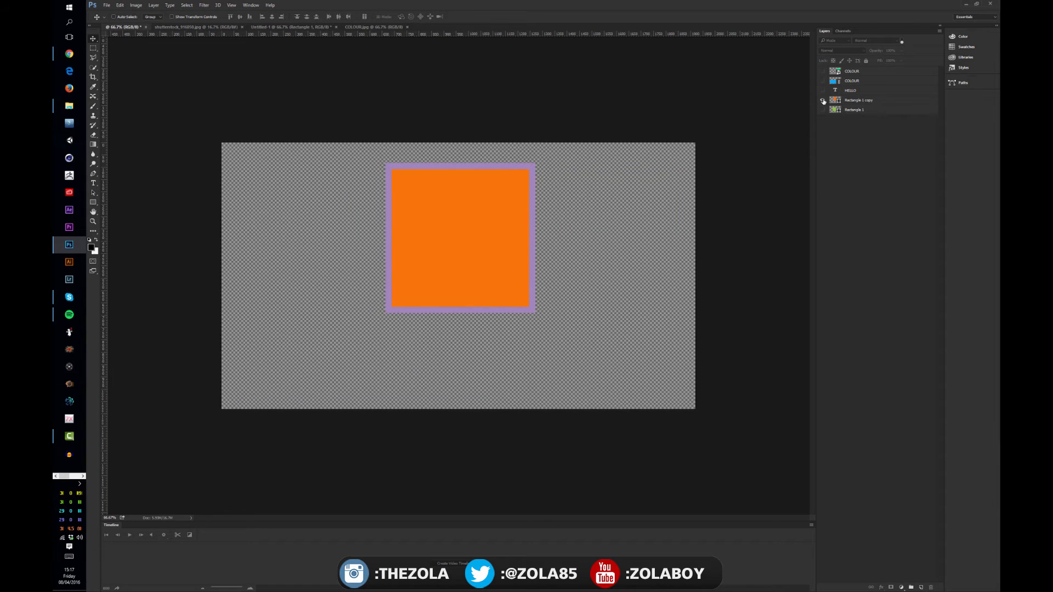
left_click(823, 101, "alt")
left_click(823, 101, "alt")
left_click(823, 102, "alt")
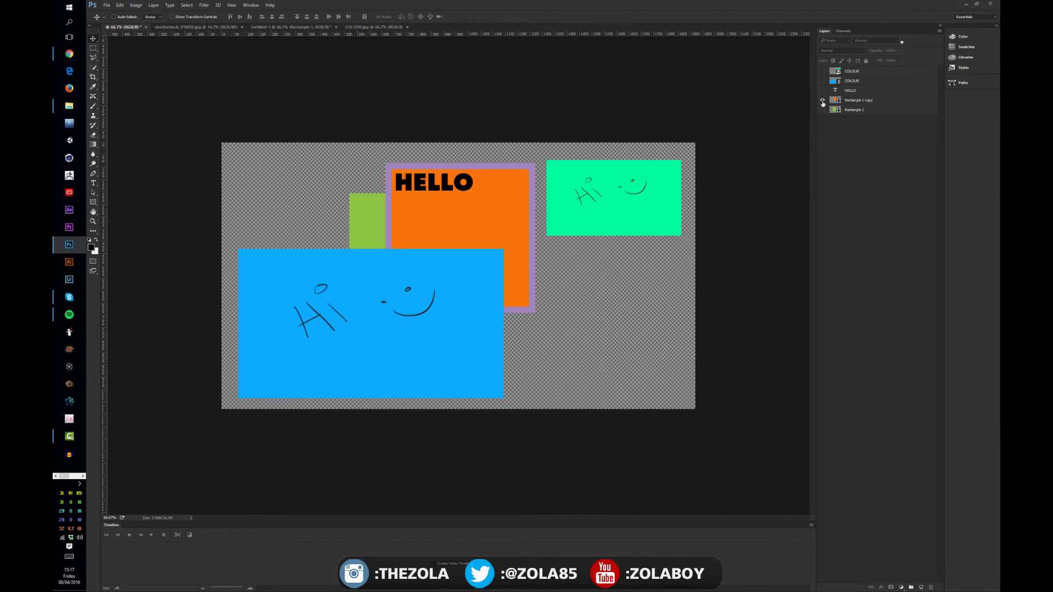
left_click(823, 101, "alt")
left_click(823, 102, "alt")
Toggle the isolation of the Rectangle 1 copy layer twice more and leave only that layer selected.
left_click(872, 84)
left_click(859, 100, "ctrl")
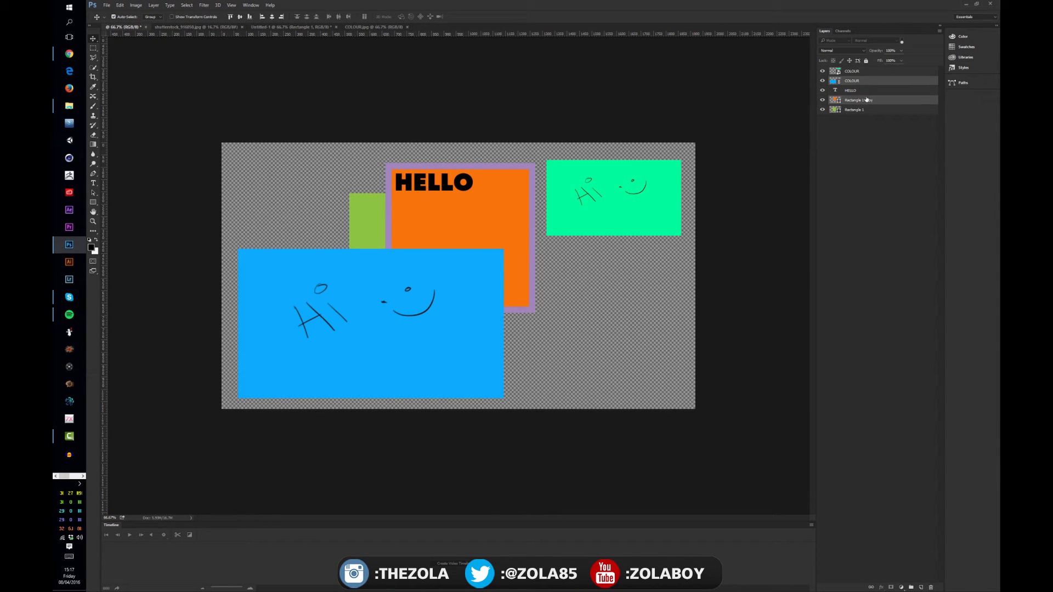
left_click(821, 101, "alt")
left_click(822, 101, "alt")
left_click(822, 101, "alt")
left_click(822, 101, "alt")
left_click(855, 112)
left_click(857, 103)
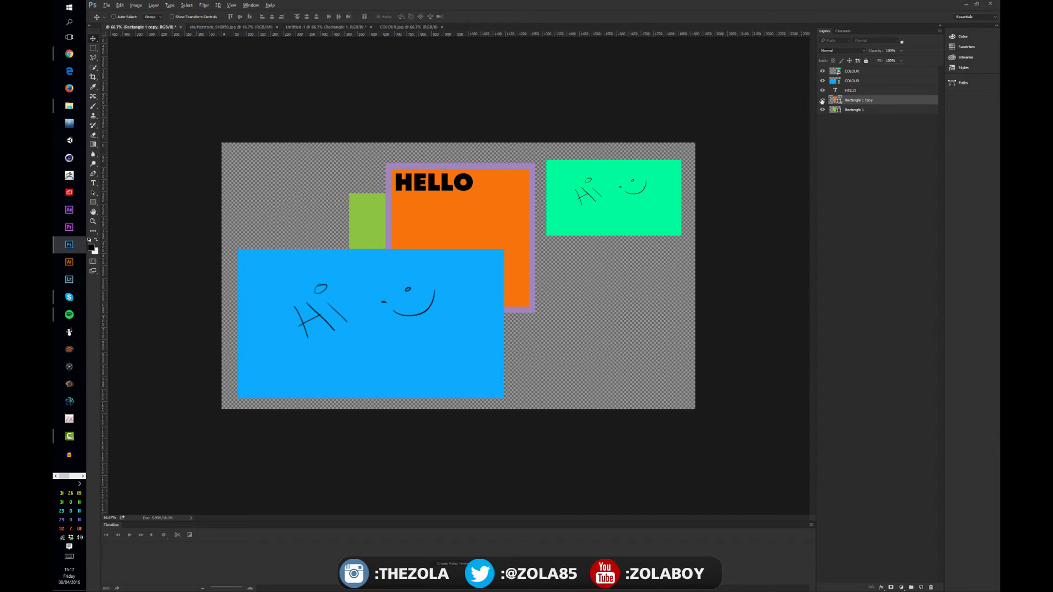
Isolate the Rectangle 1 copy layer and restore the other layers, and hide and show the Rectangle 1 layer once.
left_click(822, 101, "alt")
left_click(822, 101, "alt")
left_click(822, 111)
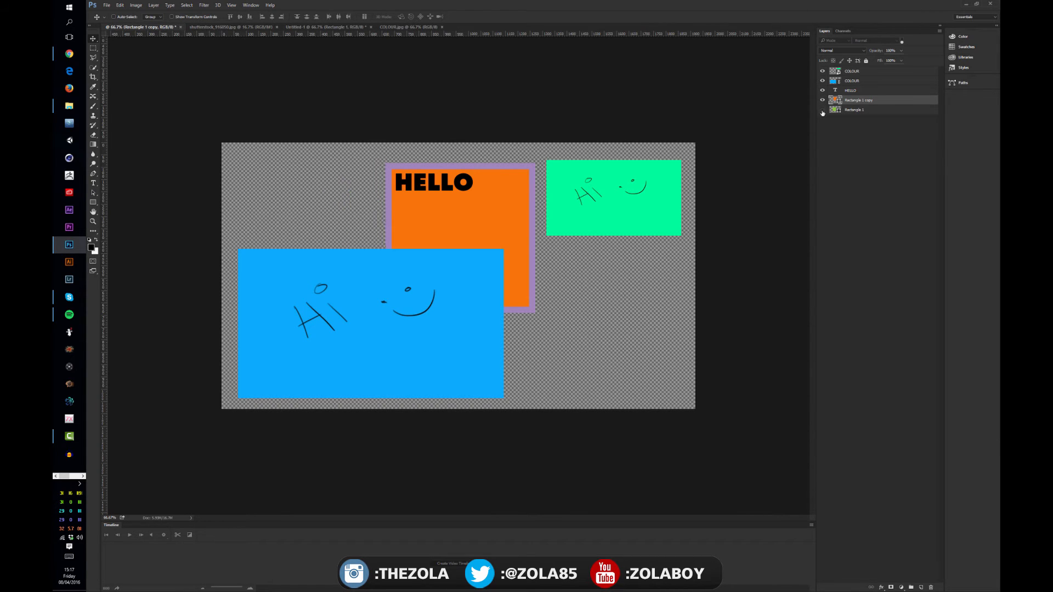
left_click(822, 111)
Select the Rectangle 1 layer and isolate it by hiding all other layers, toggling the isolation off and on once.
left_click(833, 111)
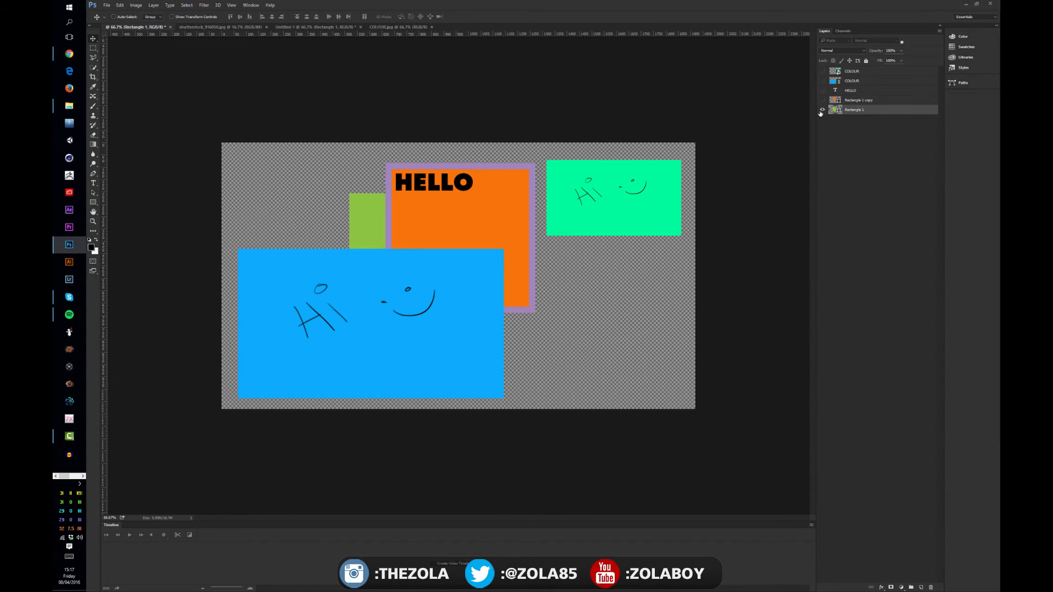
left_click(822, 111, "alt")
left_click(822, 110, "alt")
left_click(821, 111, "alt")
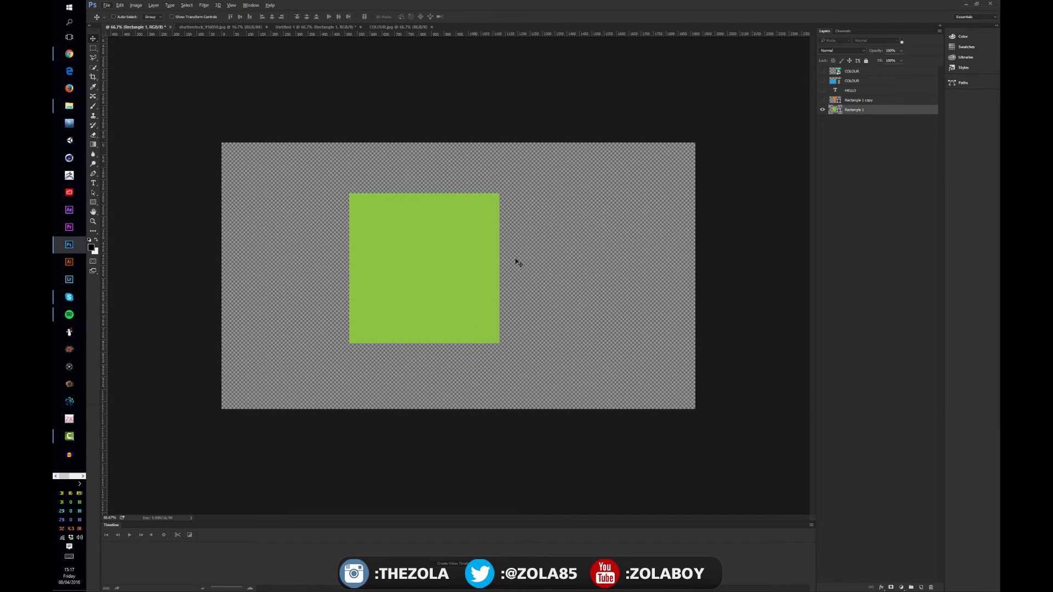
Set the stroke colour of the isolated green Rectangle 1 to blue with the path selection tool.
key("b")
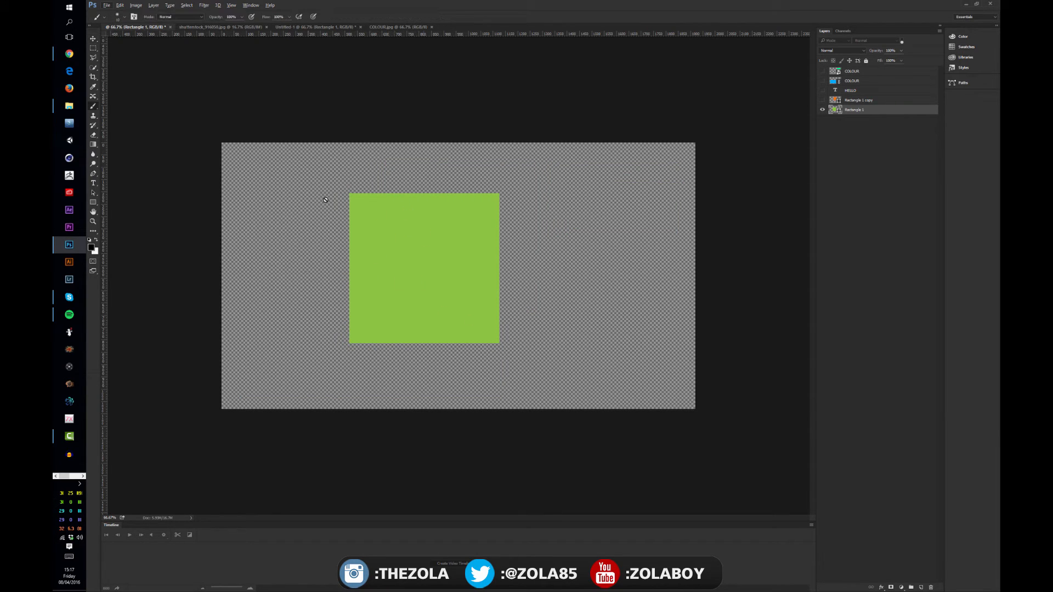
key("a")
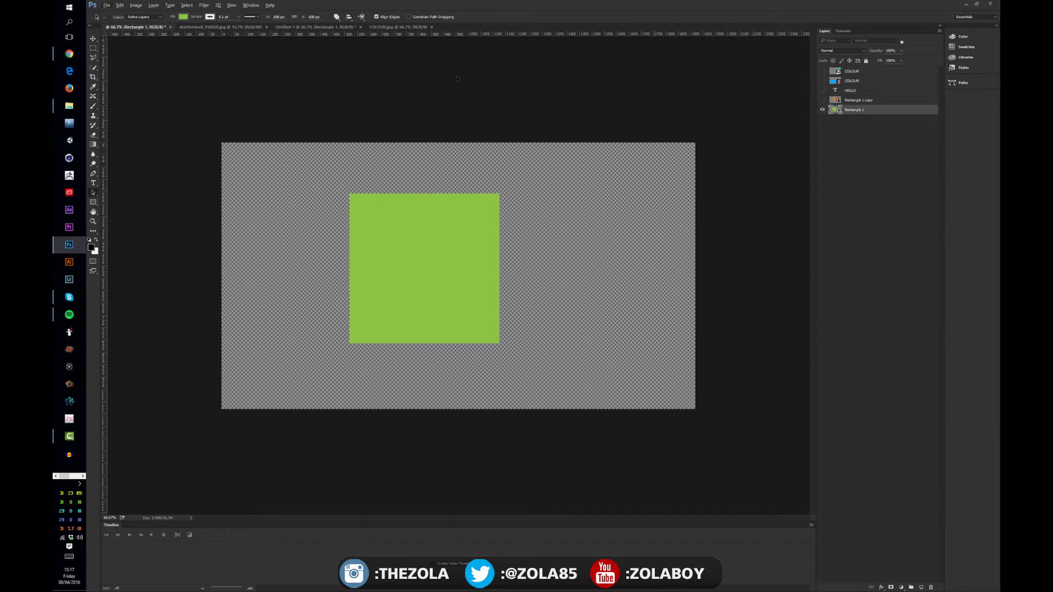
left_click(210, 17)
left_click(229, 71)
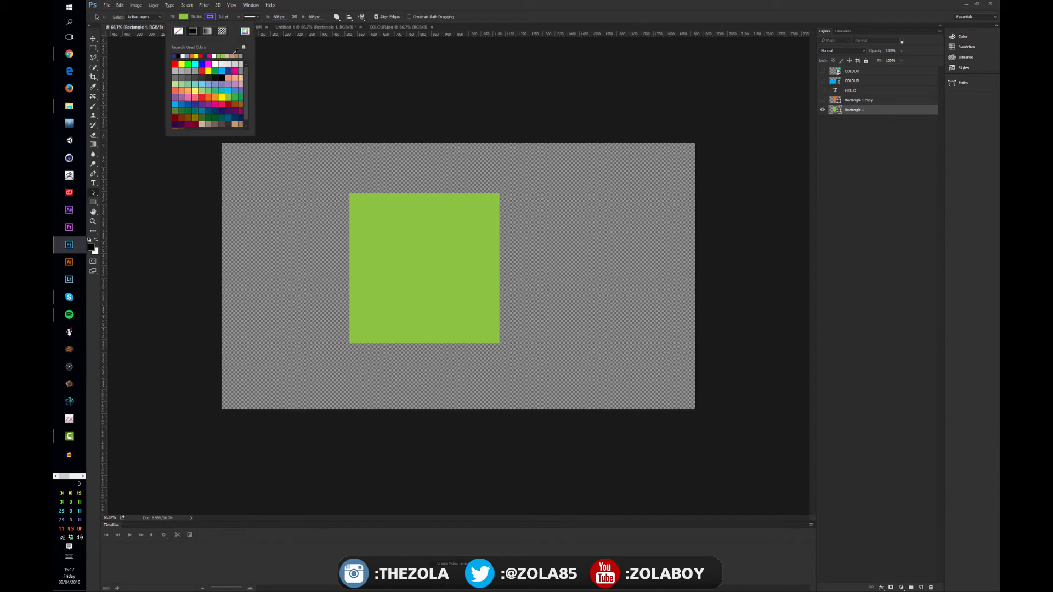
left_click(222, 17)
Look through the open documents one after another and return to the composition with the isolated green rectangle.
left_click(225, 27)
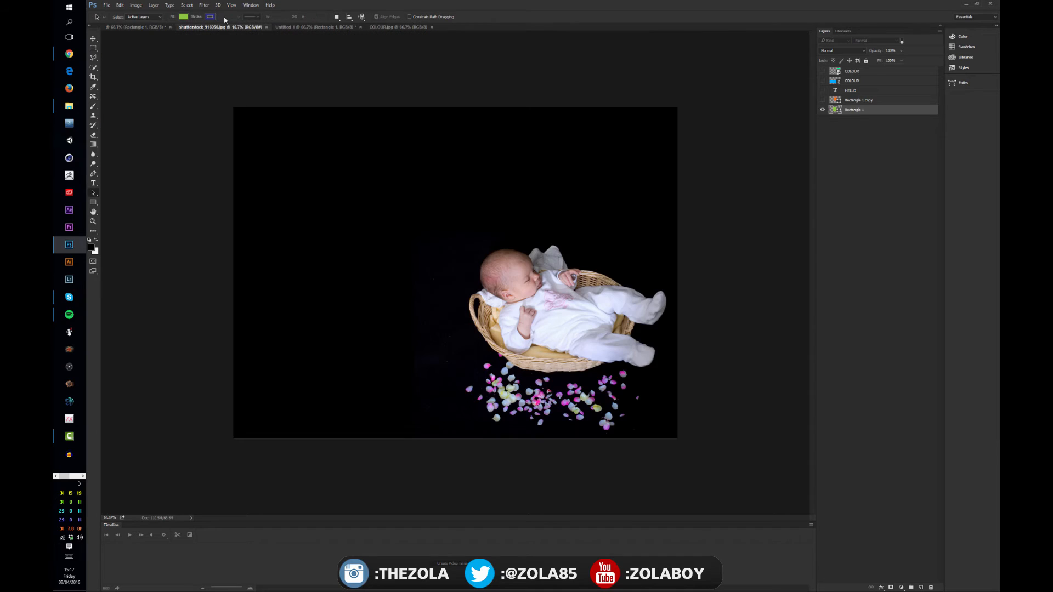
key("ctrl+Tab")
key("ctrl+Tab")
key("ctrl+Tab")
key("ctrl+Tab")
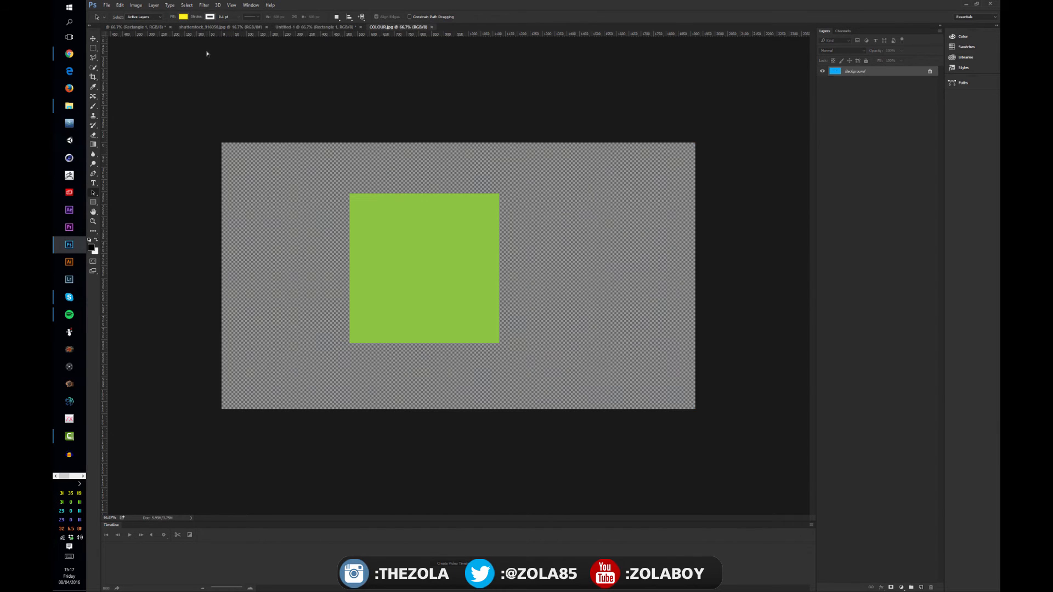
key("ctrl+Tab")
key("ctrl+Tab")
key("ctrl+Tab")
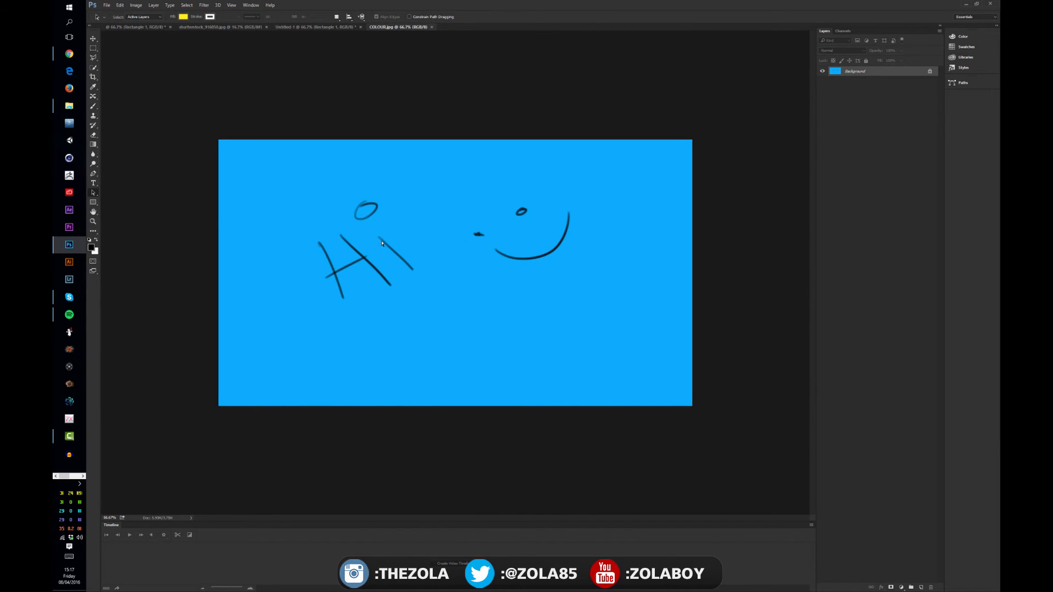
key("ctrl+Tab")
key("ctrl+Tab")
key("ctrl+Tab")
key("ctrl+Tab")
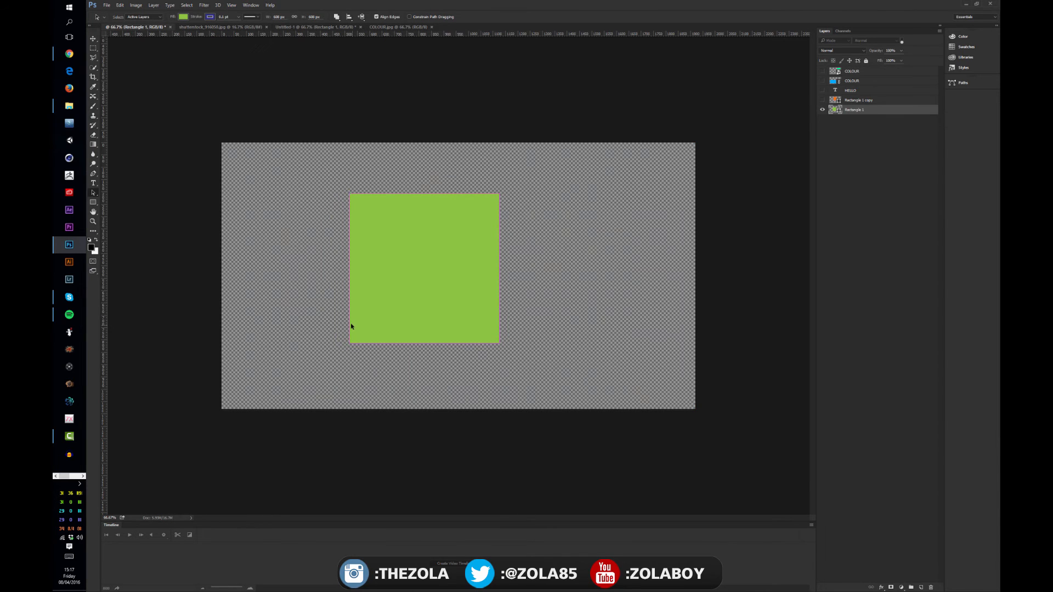
key("ctrl+Tab")
key("ctrl+Tab")
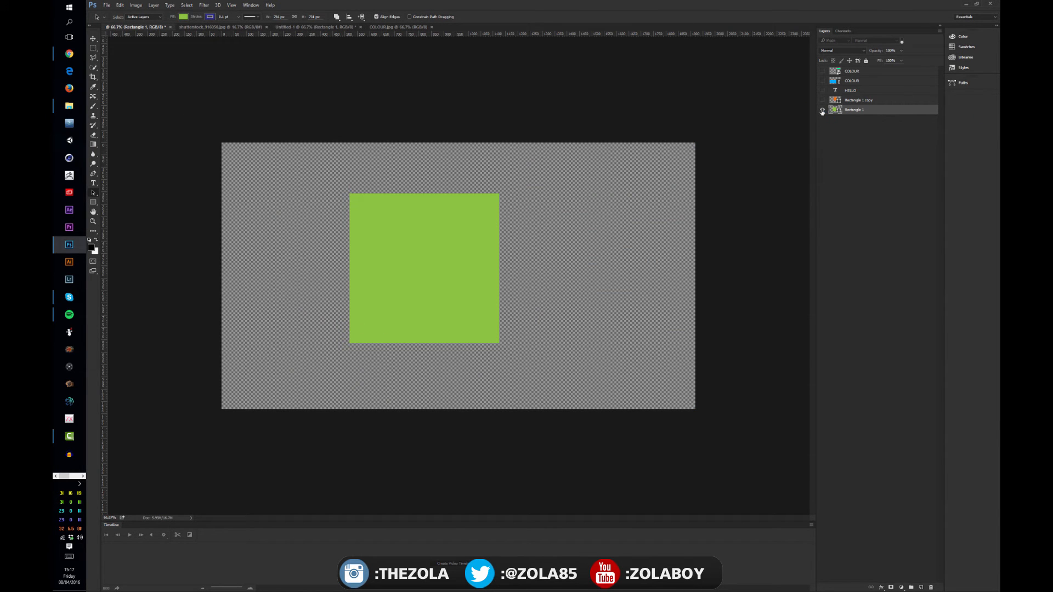
Show all hidden layers again and move the green Rectangle 1 up and to the left on the canvas.
left_click(822, 110, "alt")
key("v")
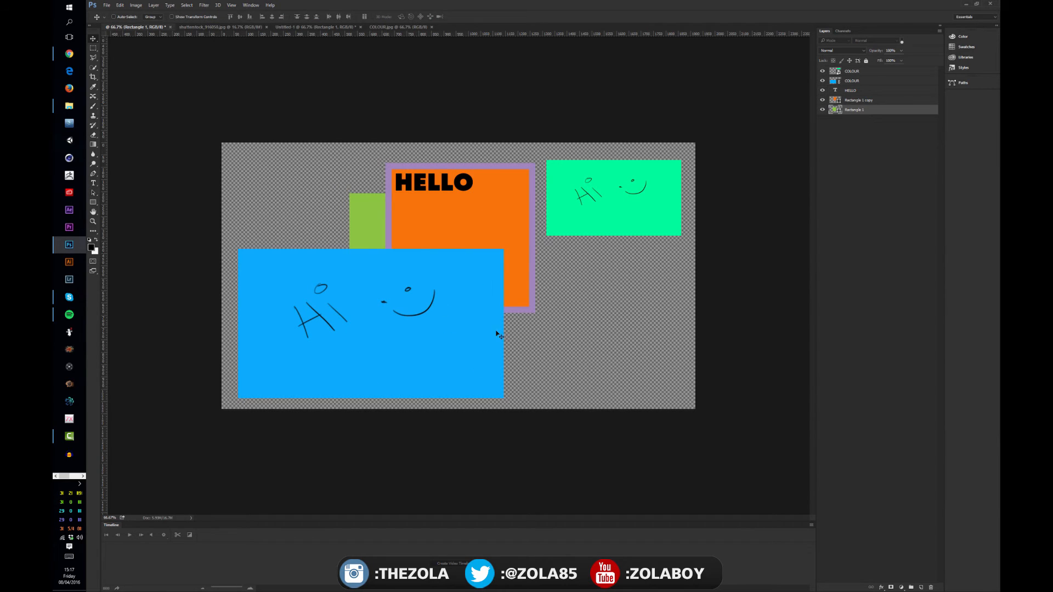
left_click_drag(496, 333, 428, 316)
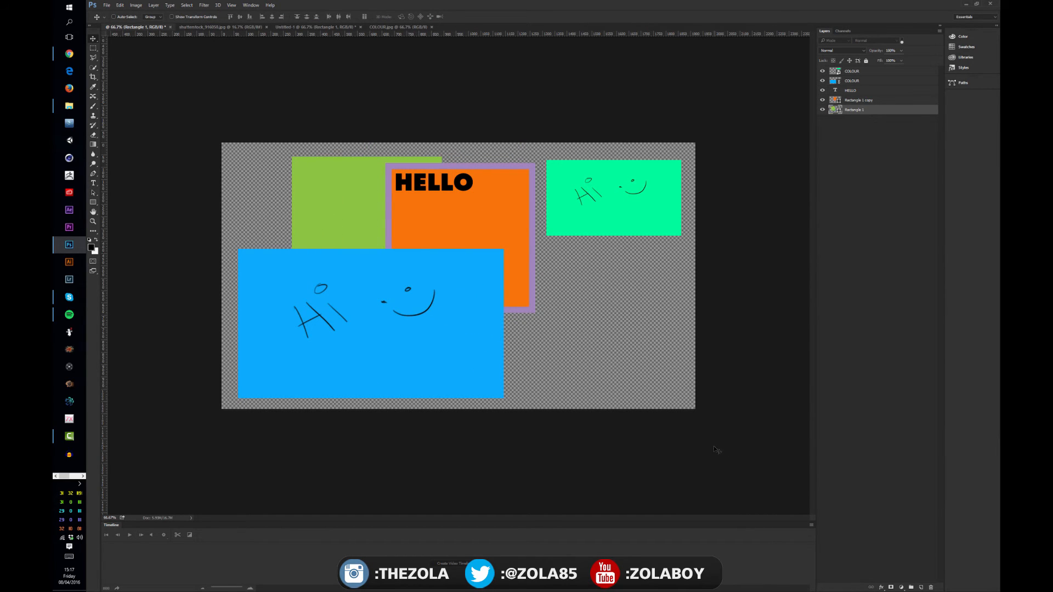
Lock the green COLOUR layer completely and select the blue COLOUR layer below it.
left_click(867, 72)
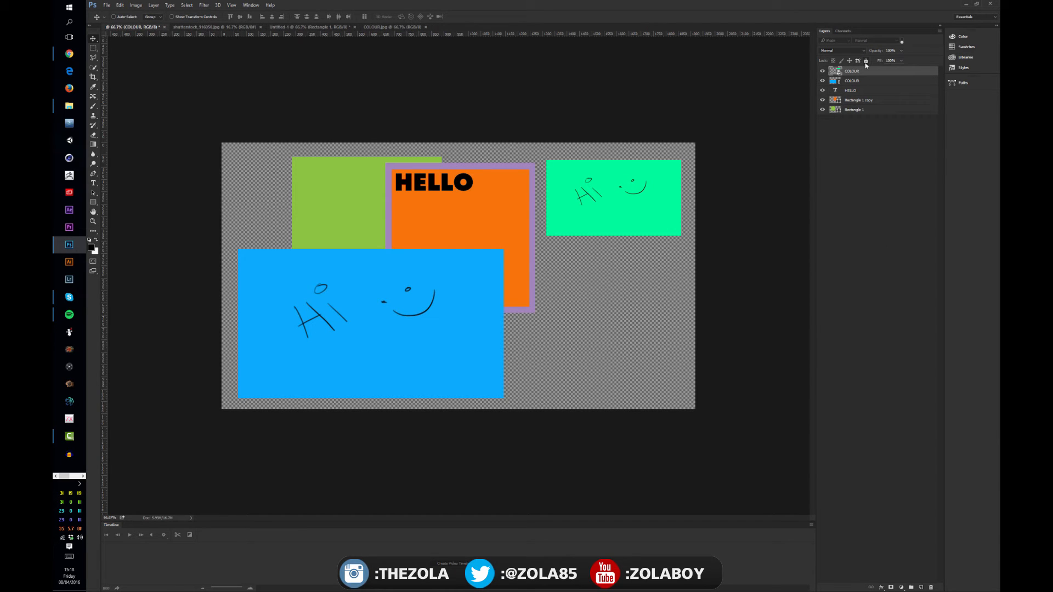
left_click(866, 61)
left_click(859, 83)
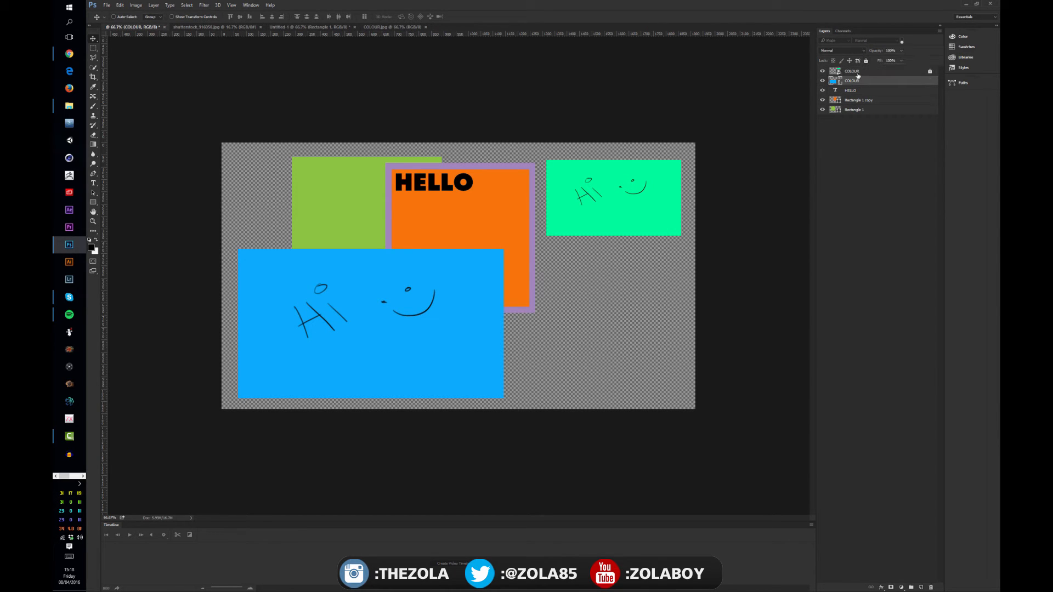
Try twice to move the locked green COLOUR layer on the canvas.
left_click(858, 73)
left_click_drag(406, 251, 516, 232)
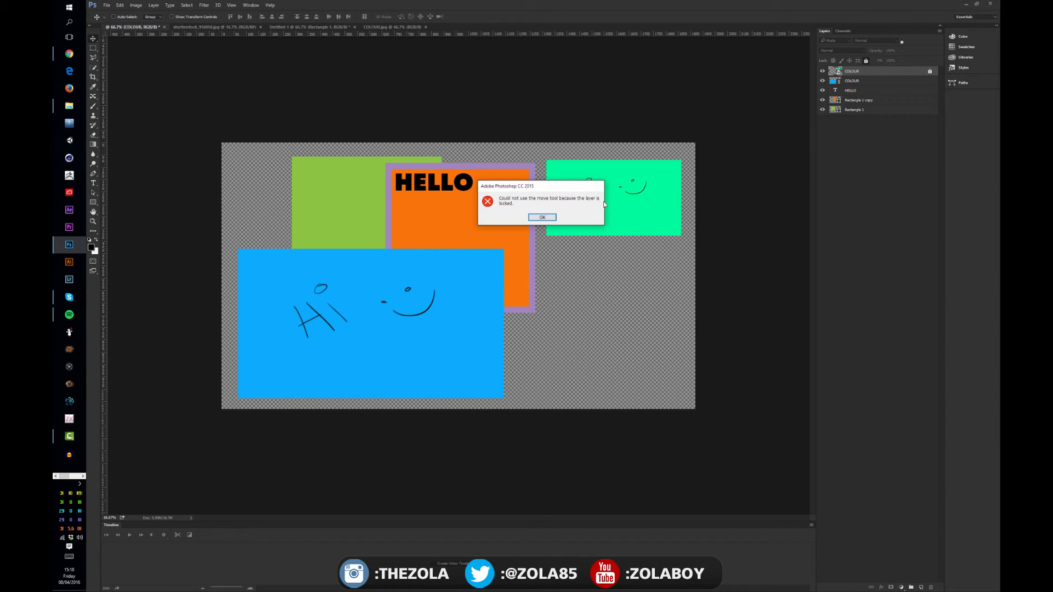
left_click(544, 220)
left_click_drag(569, 219, 454, 228)
left_click(543, 218)
Lock the blue COLOUR layer and the HELLO text layer together and clear the layer selection.
left_click(868, 81)
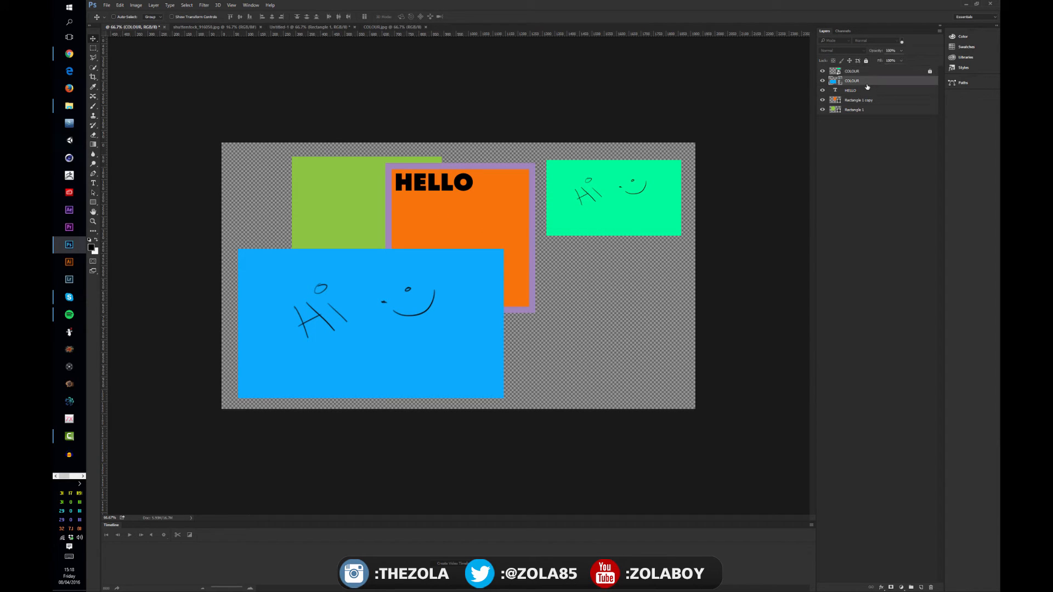
left_click(864, 91, "ctrl")
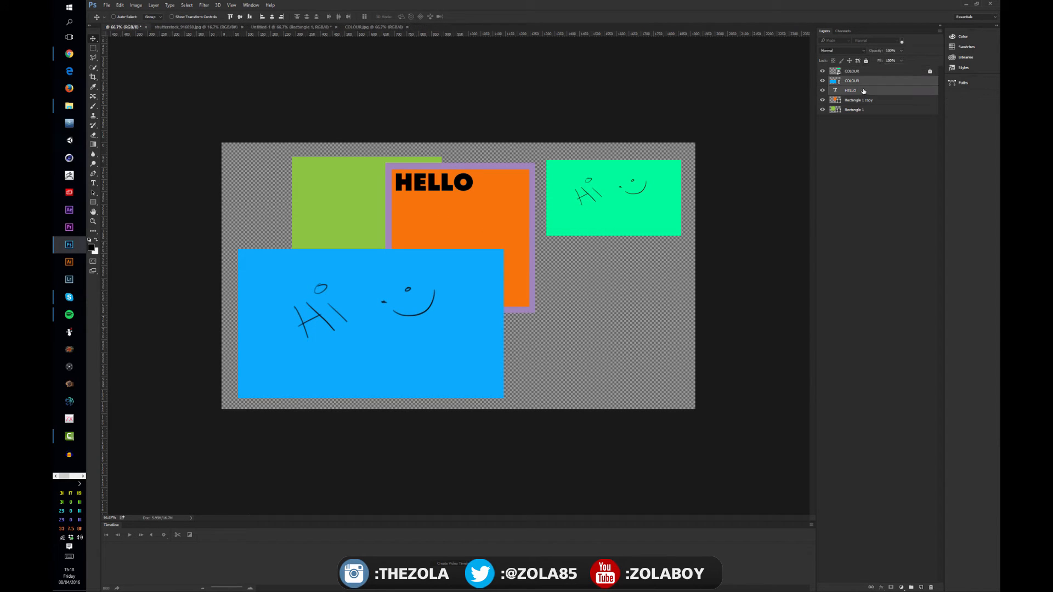
left_click(866, 60)
left_click(886, 164)
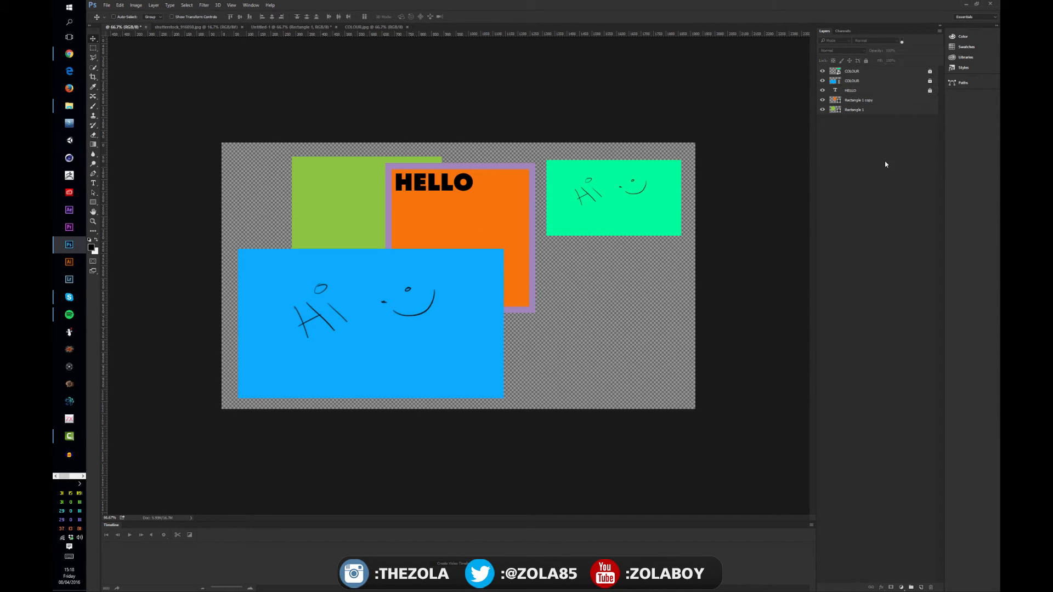
Select the three locked layers, from HELLO up to the green COLOUR layer, and try to move them.
left_click(879, 92)
left_click(871, 72, "shift")
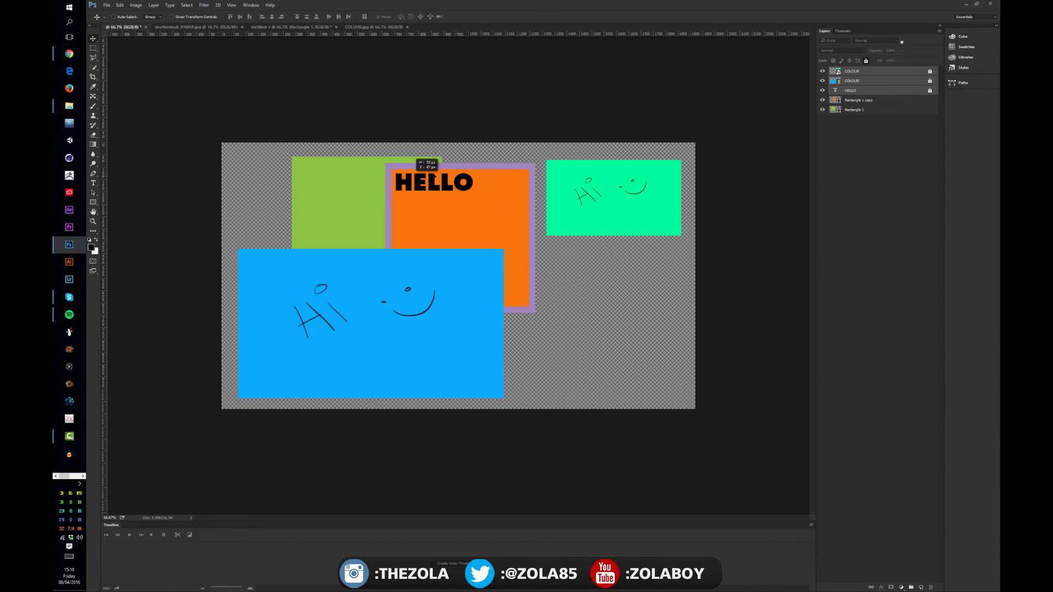
left_click(434, 174)
key("Return")
Unlock both COLOUR layers and the HELLO layer, and clear the layer selection after selecting each rectangle layer once.
left_click(930, 81)
left_click(930, 91)
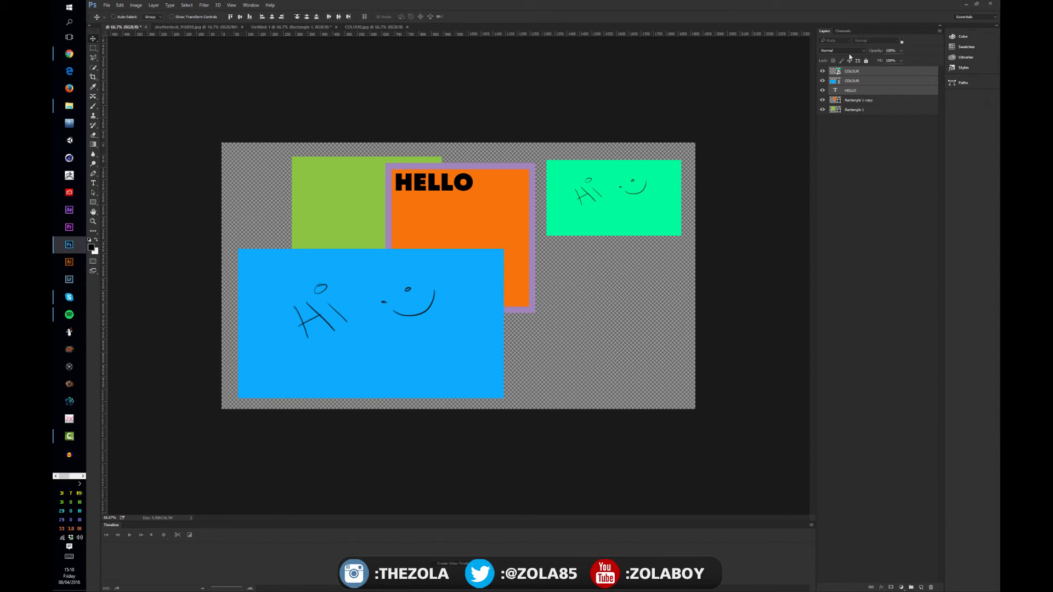
left_click(867, 100)
left_click(866, 110)
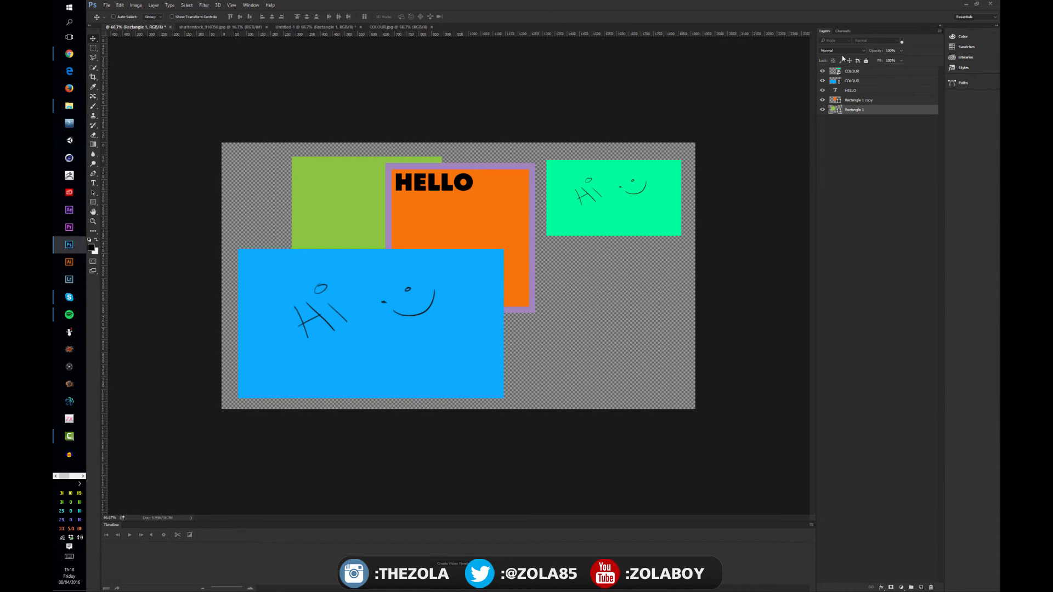
left_click(871, 134)
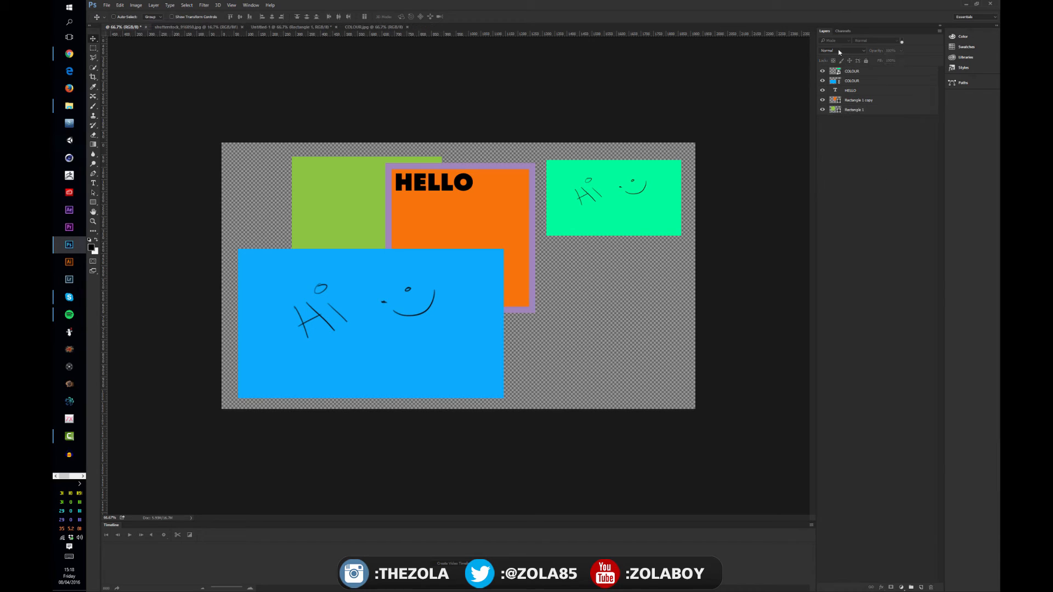
Change the layer filter type to Kind, leaving filtering off and no layer selected.
left_click(859, 81)
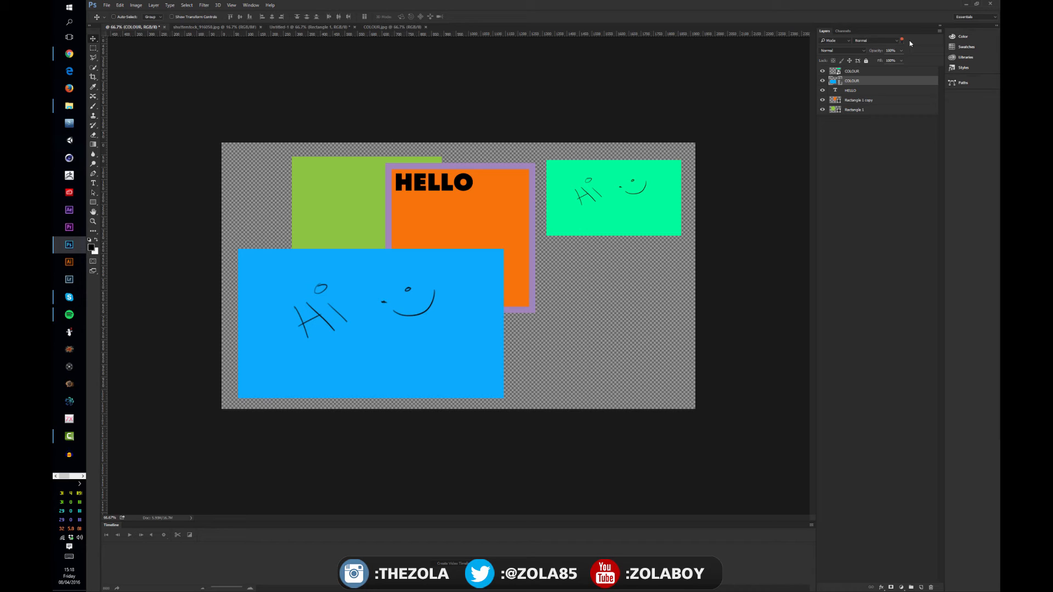
left_click(903, 42)
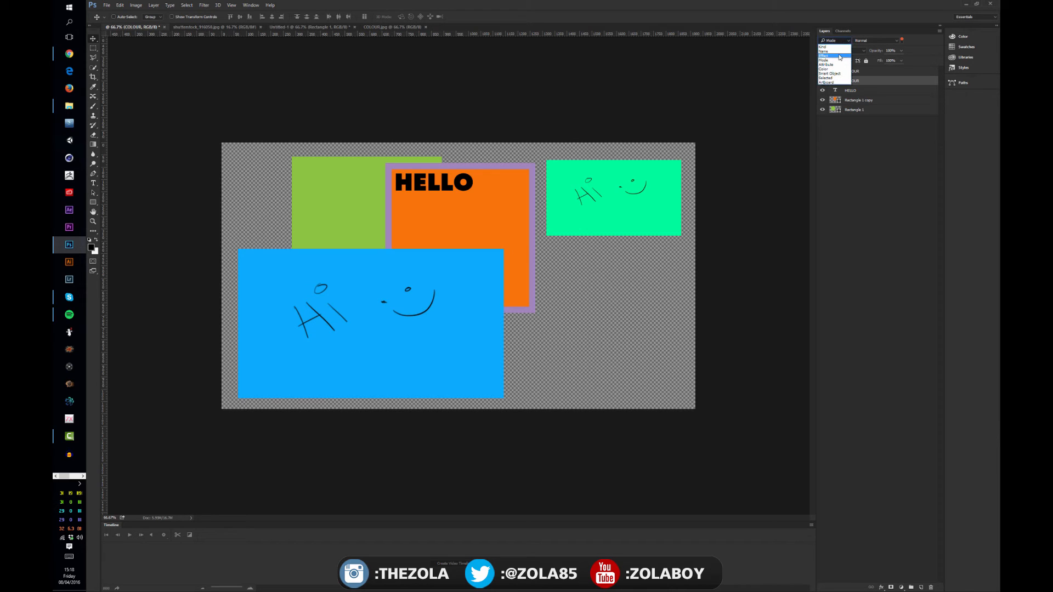
left_click(844, 43)
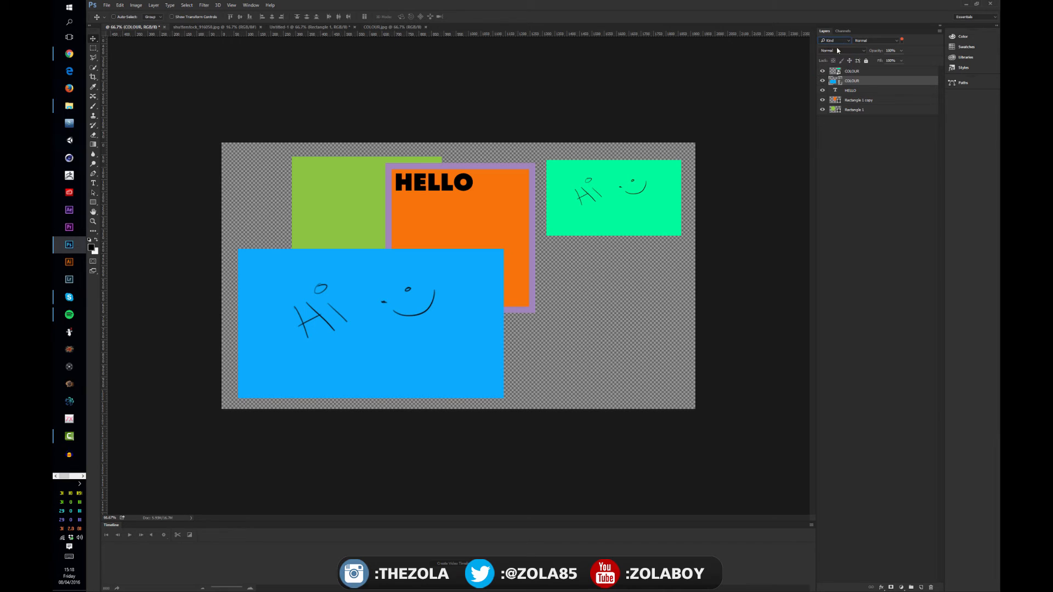
left_click(858, 130)
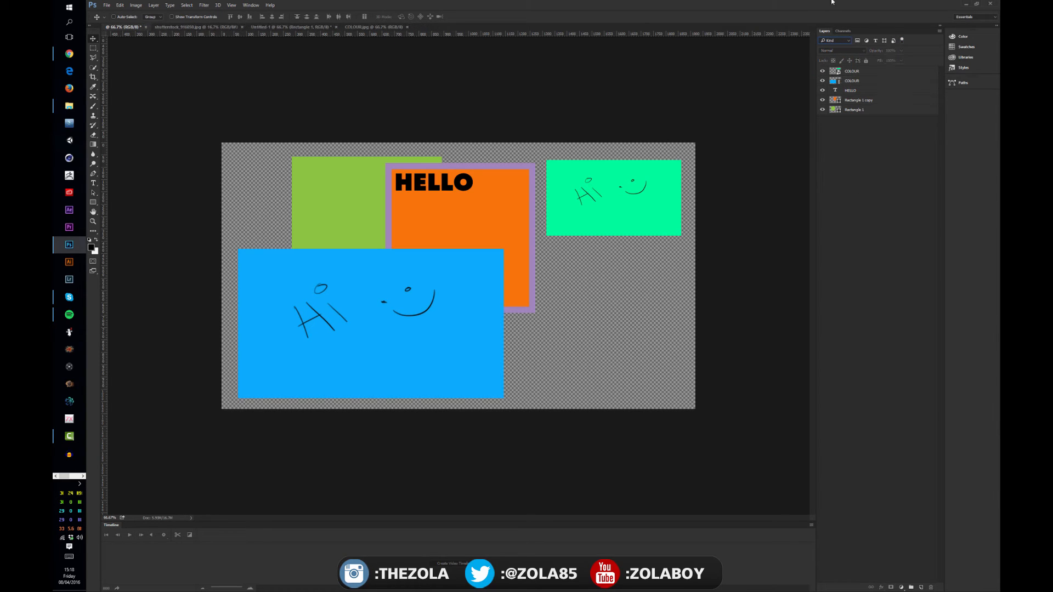
Filter the layer list by pixel, adjustment, type and shape layers in turn, switching each filter off again.
left_click(858, 40)
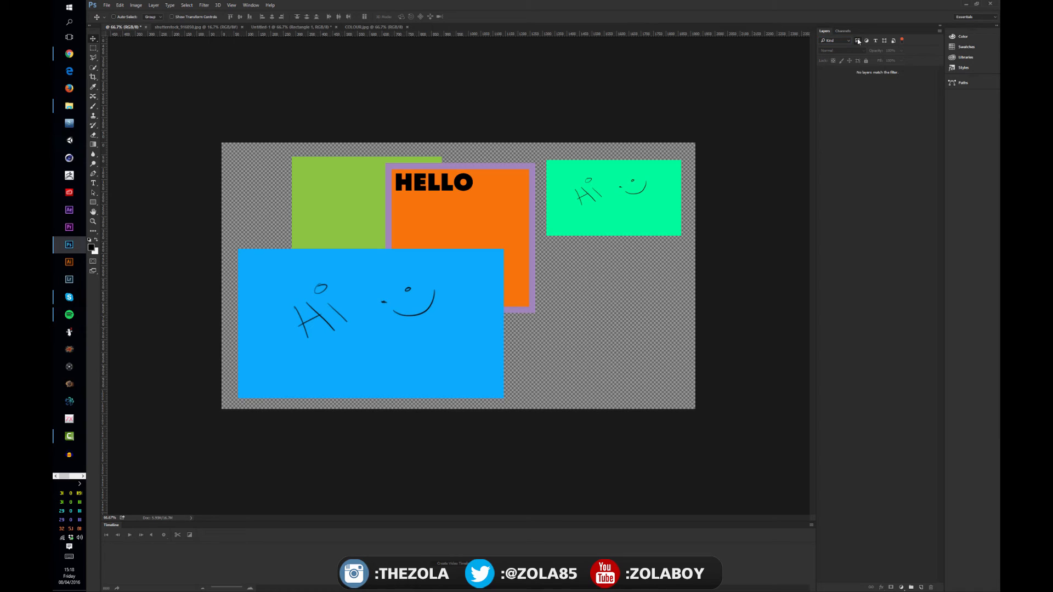
left_click(858, 41)
left_click(867, 41)
left_click(867, 41)
left_click(875, 42)
left_click(876, 40)
left_click(885, 42)
left_click(885, 42)
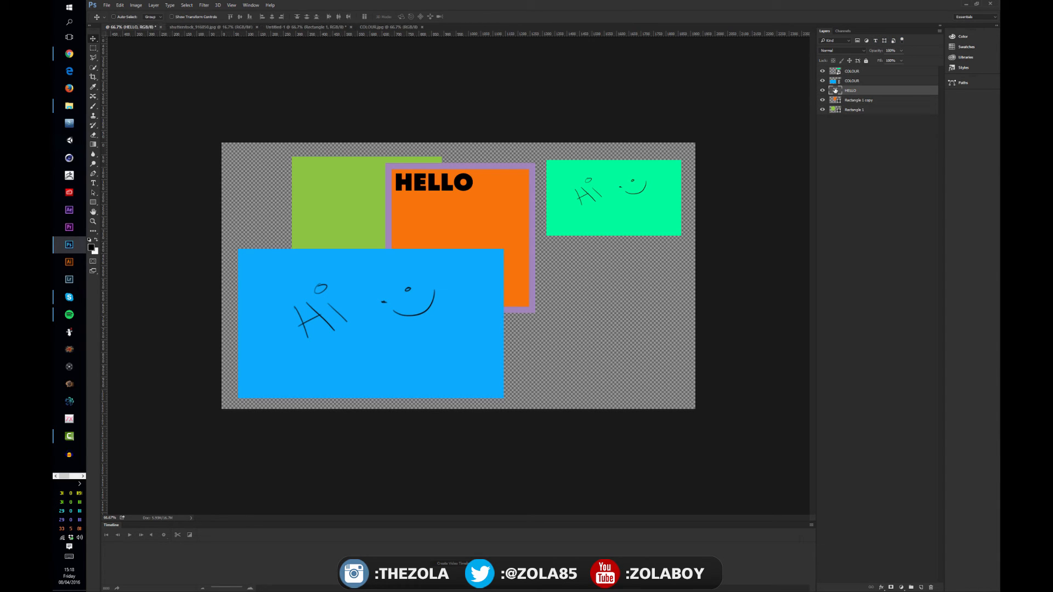
Select the blue and green COLOUR layers one after the other, and both rectangle layers together.
left_click(841, 82)
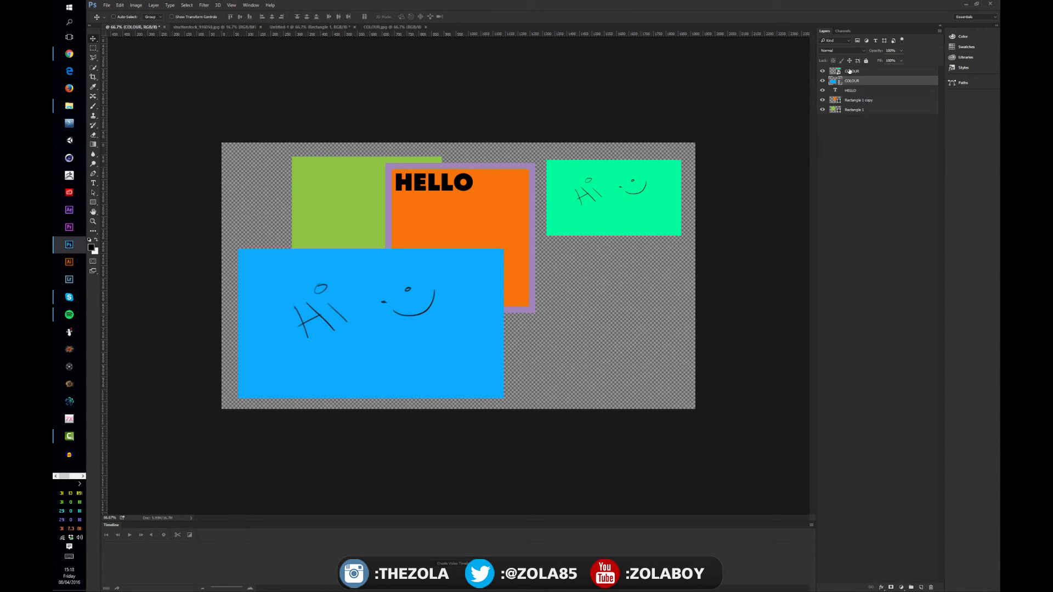
left_click(850, 72)
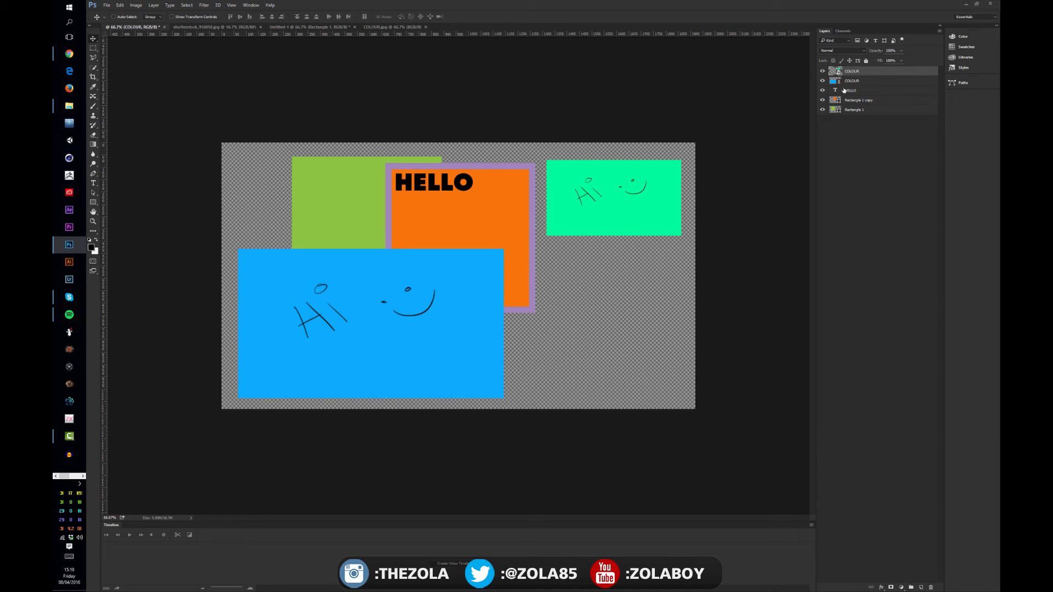
left_click(859, 101)
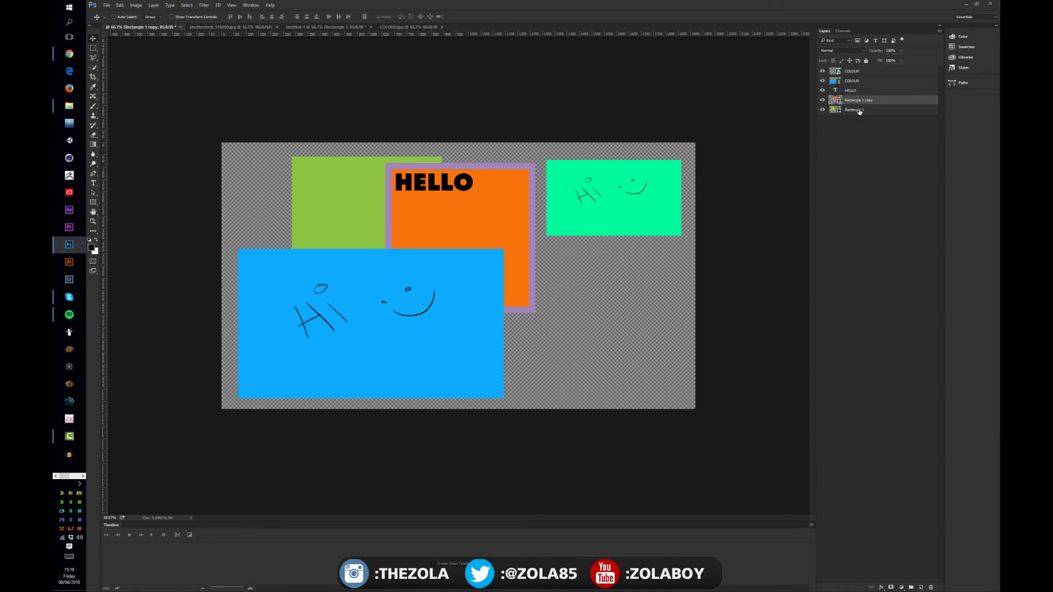
left_click(861, 110, "shift")
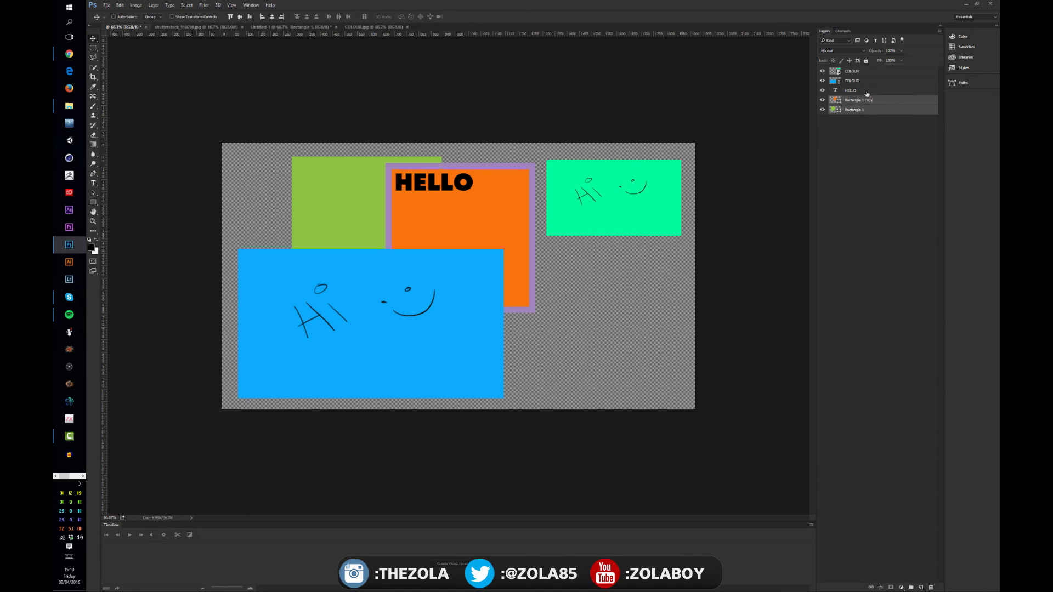
Filter the layer list to smart objects and select both COLOUR layers.
left_click(894, 40)
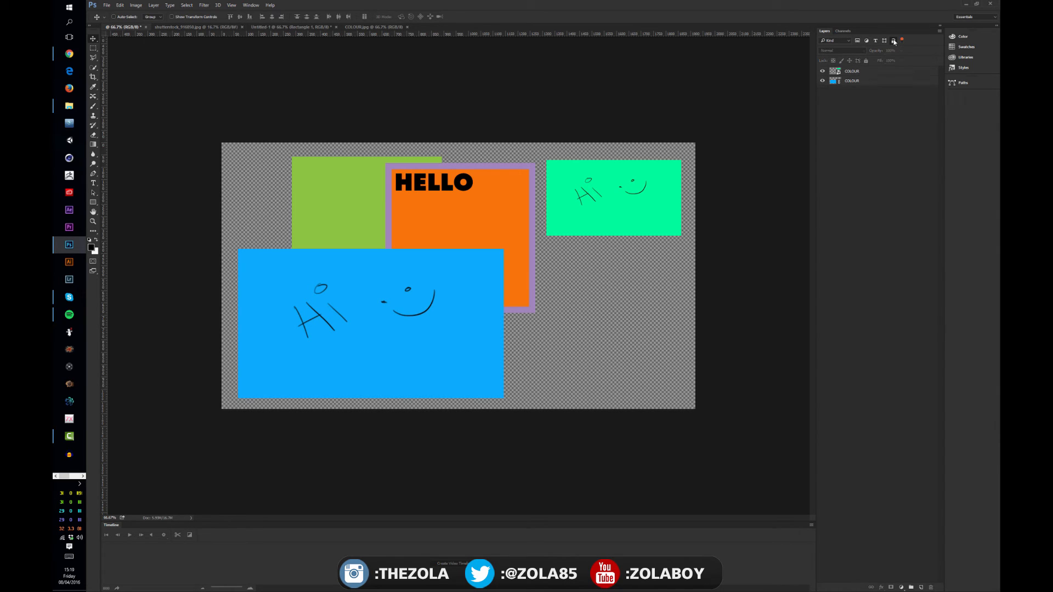
left_click(854, 73)
left_click(854, 81, "shift")
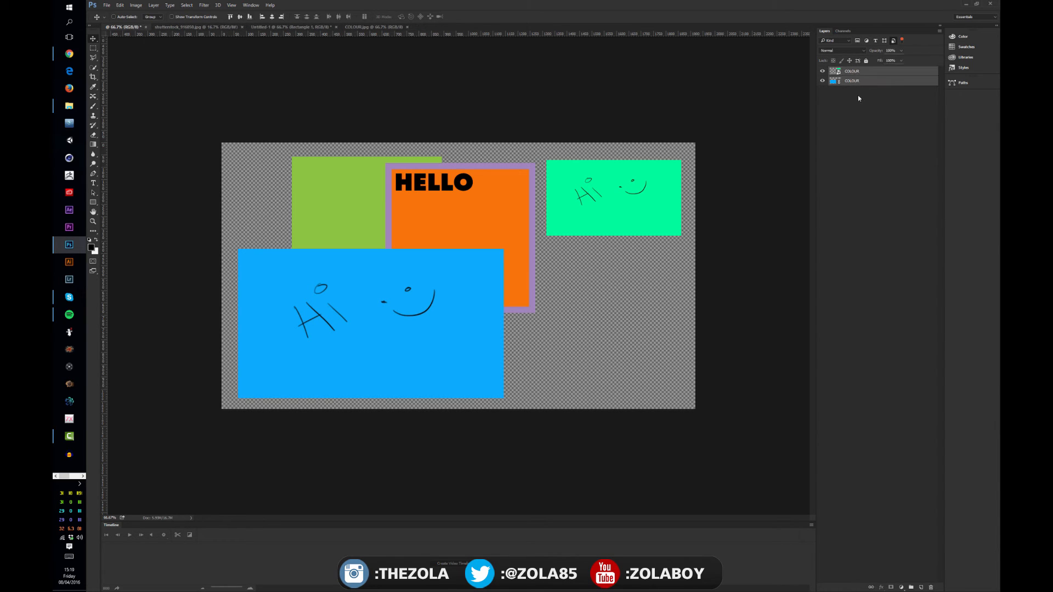
Replace the smart object filter with a shape layer filter, select both rectangle layers, and clear the filter and selection.
left_click(902, 41)
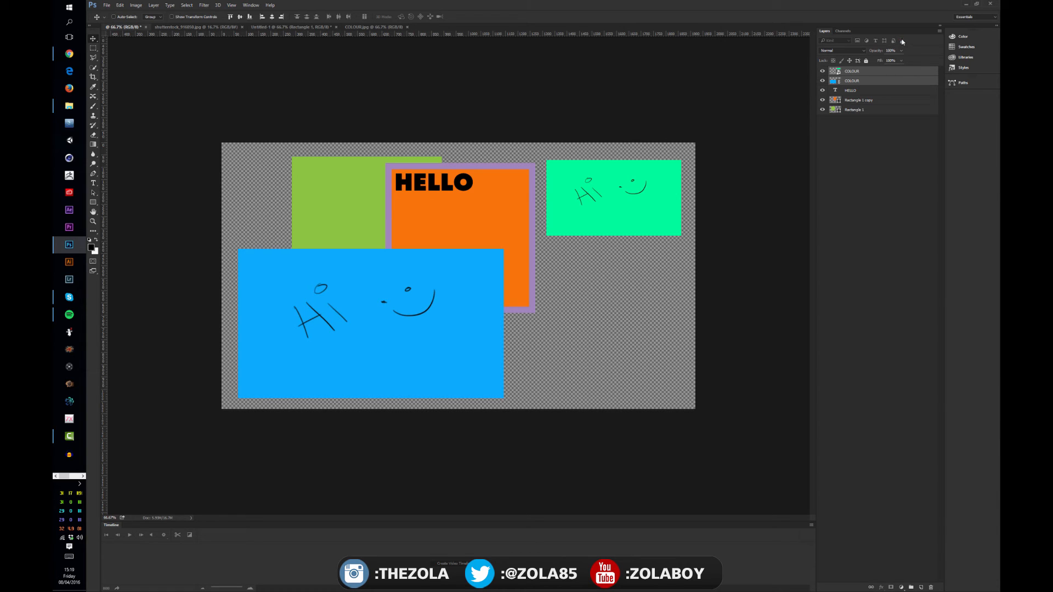
left_click(902, 41)
left_click(884, 41)
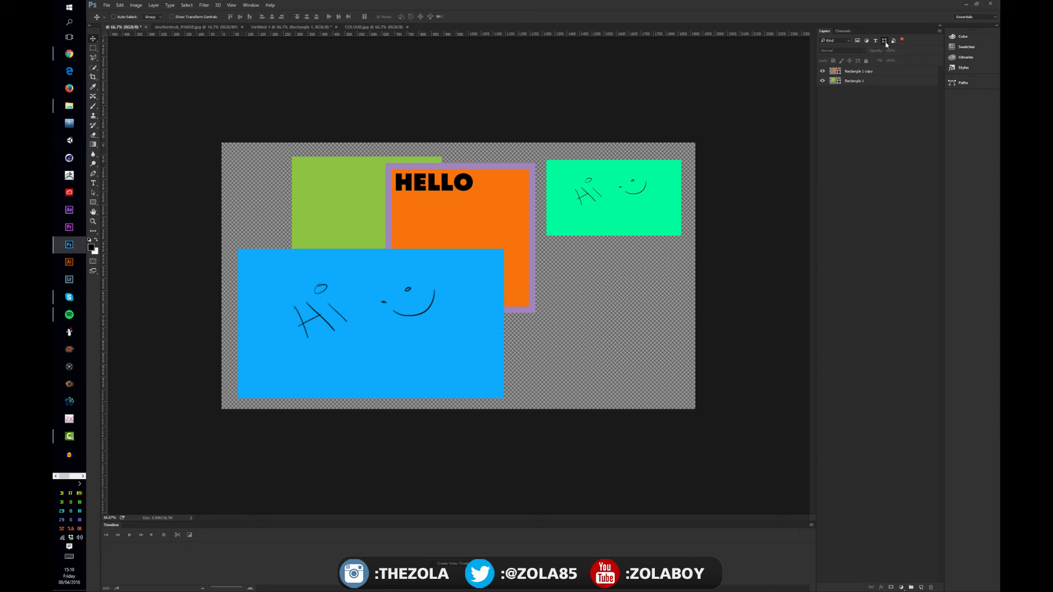
left_click(848, 72)
left_click(853, 82, "shift")
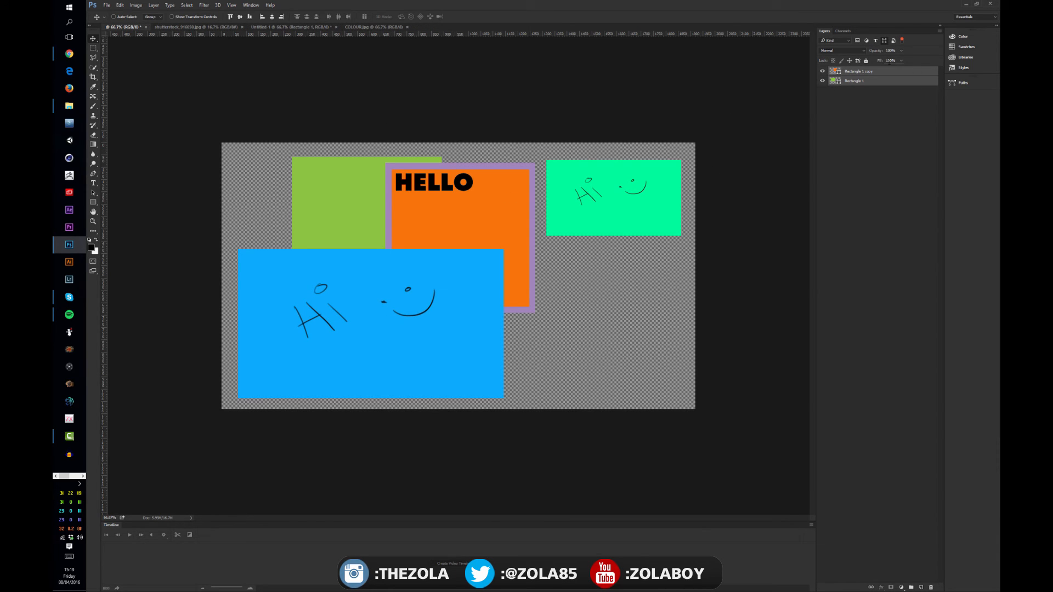
left_click(885, 40)
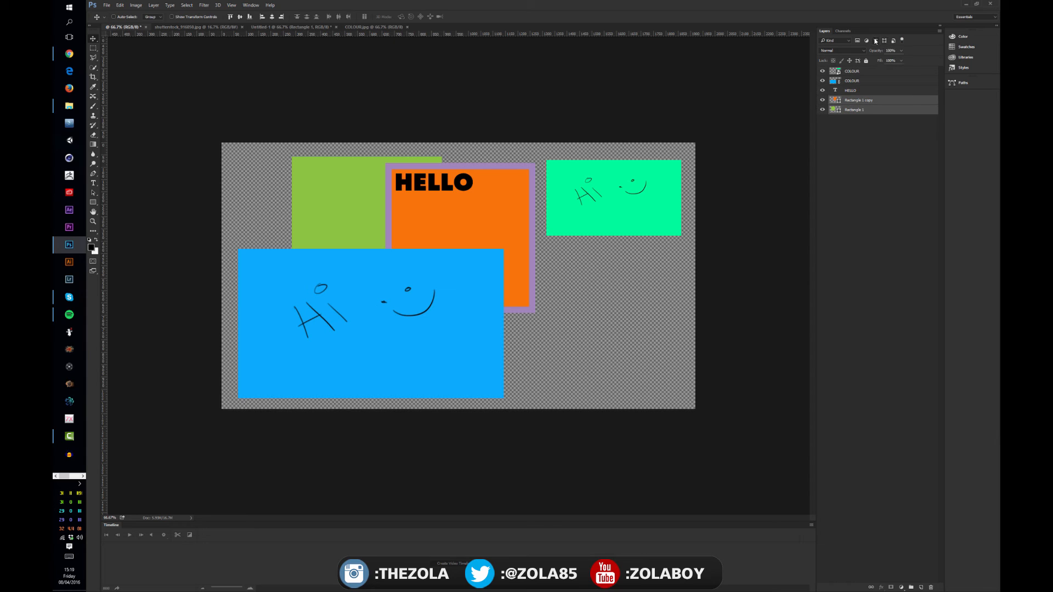
left_click(876, 42)
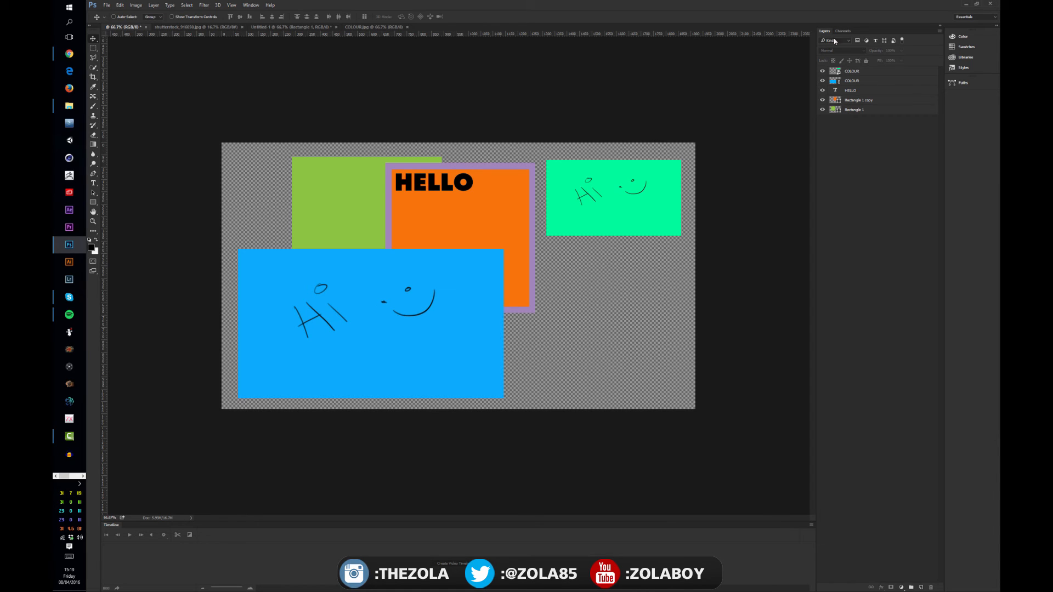
Set the blend mode of both COLOUR layers to Screen.
left_click(863, 73)
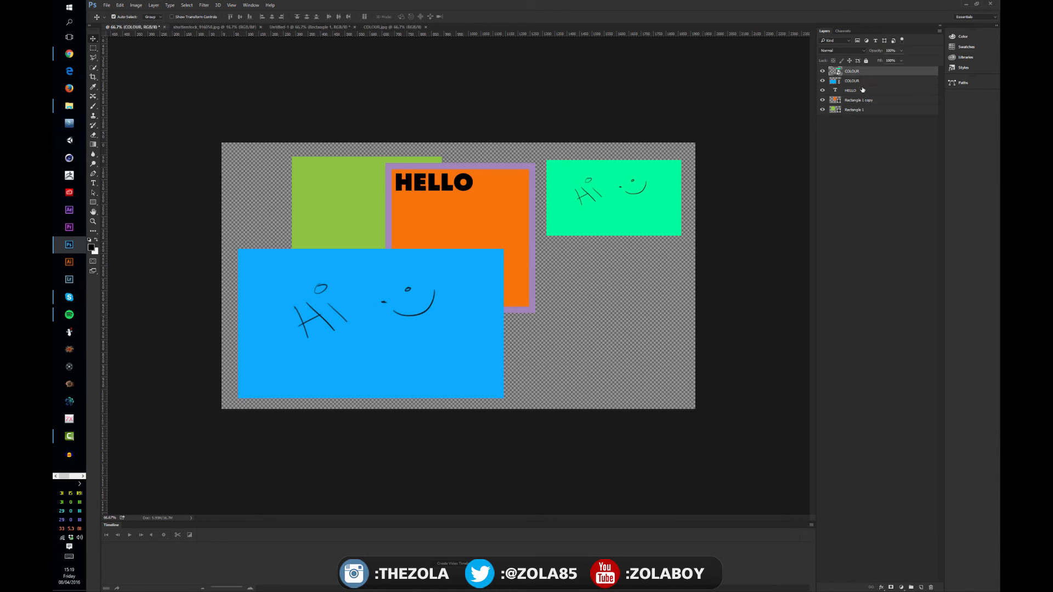
left_click(864, 80, "shift")
left_click(853, 50)
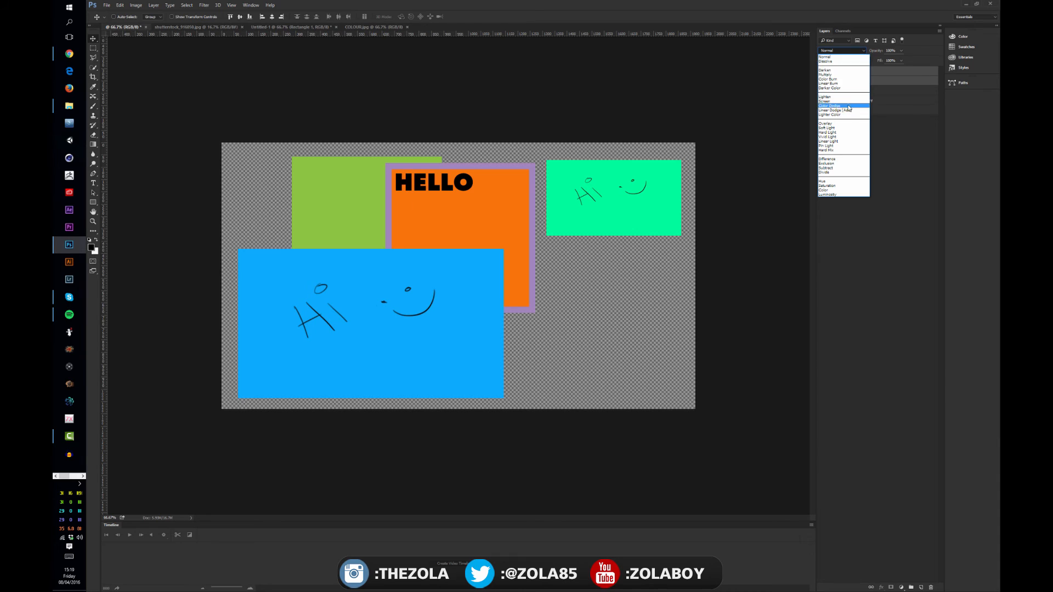
left_click(837, 102)
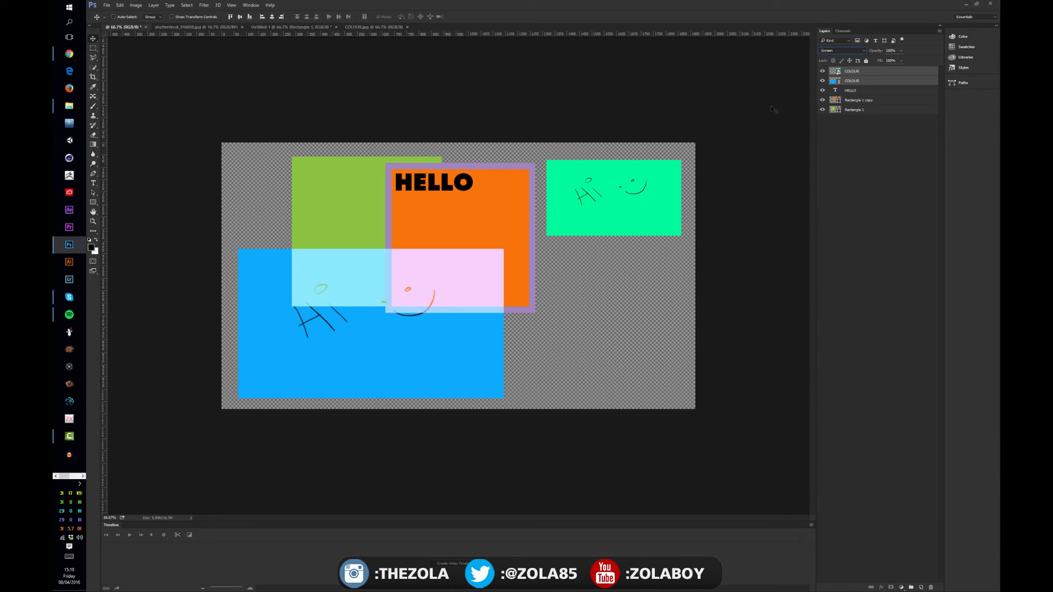
key("ctrl+z")
left_click(871, 100)
left_click(861, 80)
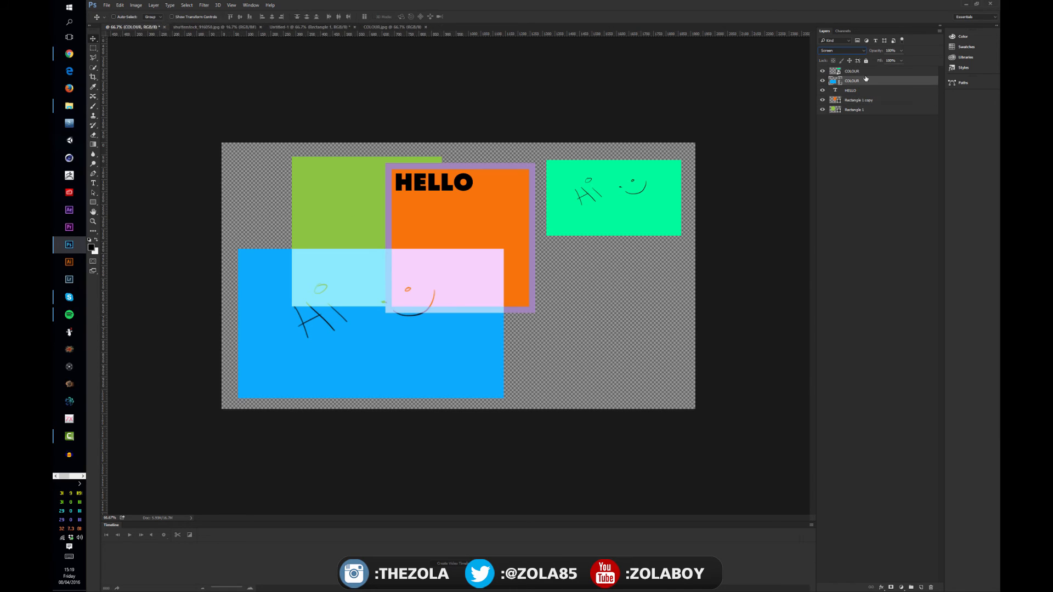
left_click(867, 72, "shift")
Filter the layer list by blend mode, switching between modes, and return the filter type to Kind with filtering off.
left_click(844, 40)
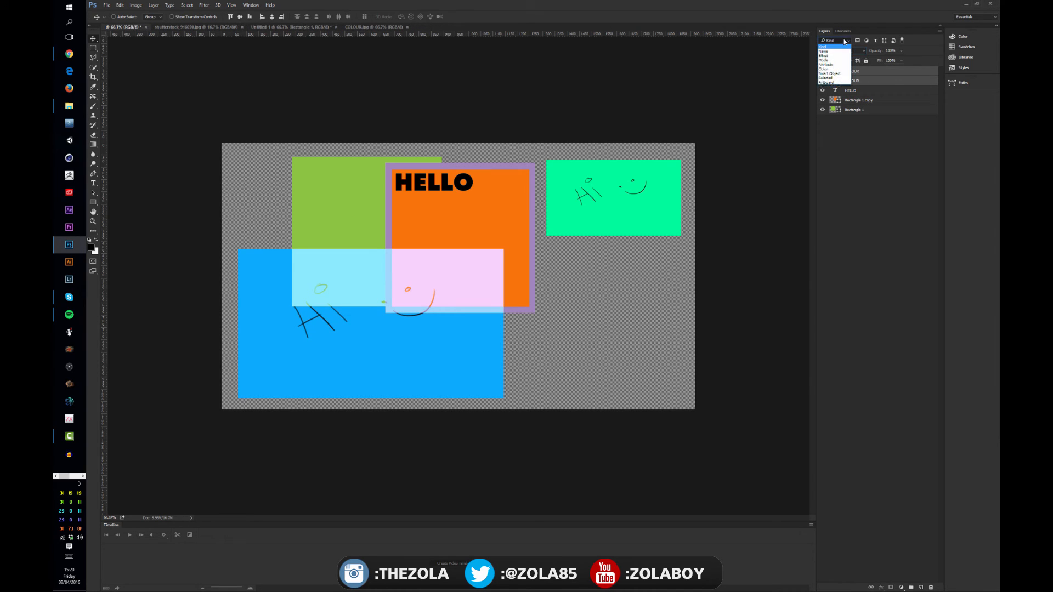
left_click(834, 59)
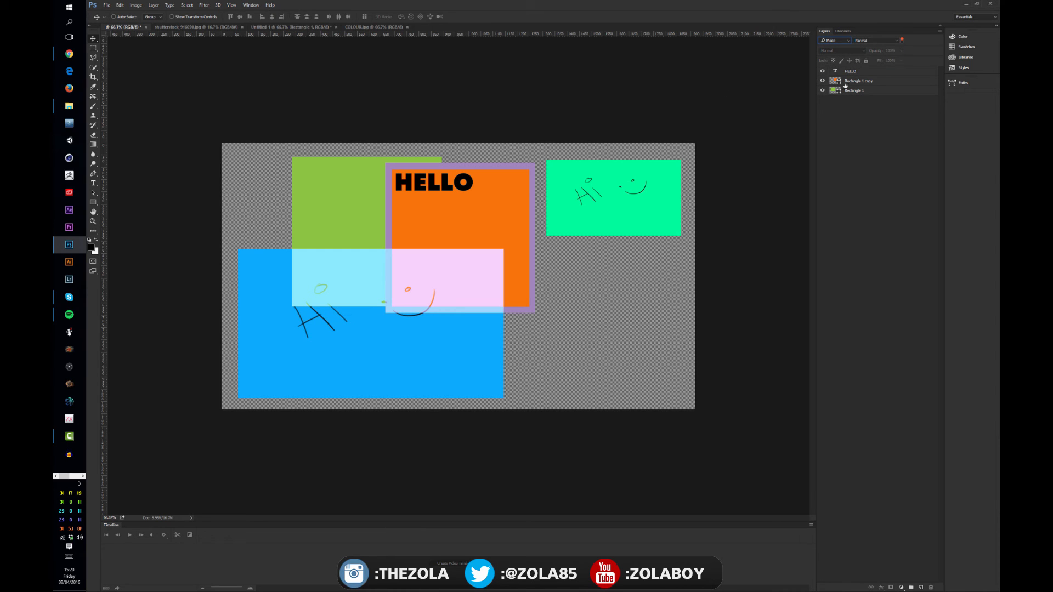
left_click(876, 41)
left_click(872, 86)
left_click(872, 41)
left_click(871, 45)
left_click(835, 41)
left_click(832, 44)
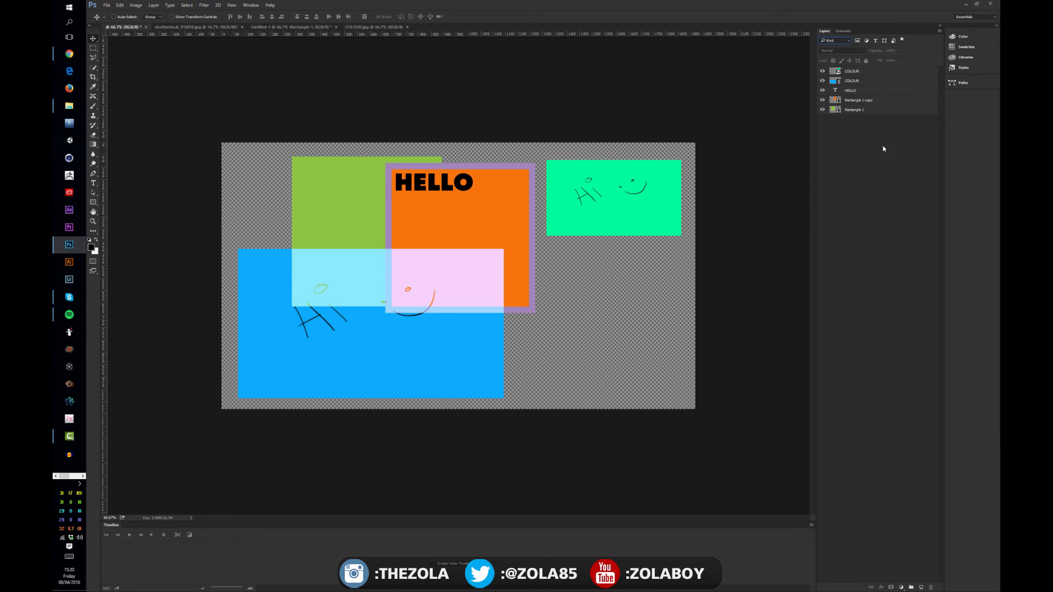
left_click(902, 41)
Add a new empty layer above the COLOUR layers and scribble freehand black brush strokes across the artwork on it.
left_click(921, 587)
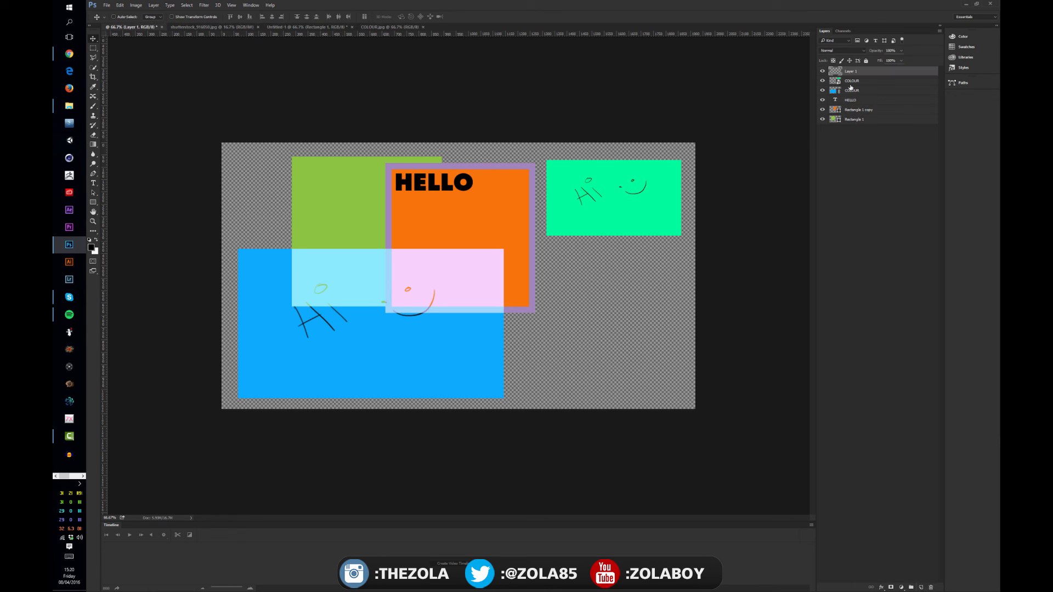
left_click(851, 82)
left_click(850, 73)
key("b")
mouse_move(426, 191)
left_mouse_down()
mouse_move(415, 213)
mouse_move(411, 326)
left_mouse_up()
mouse_move(554, 266)
left_mouse_down()
mouse_move(425, 202)
mouse_move(297, 200)
mouse_move(269, 272)
mouse_move(388, 305)
left_mouse_up()
key("alt+v")
key("Escape")
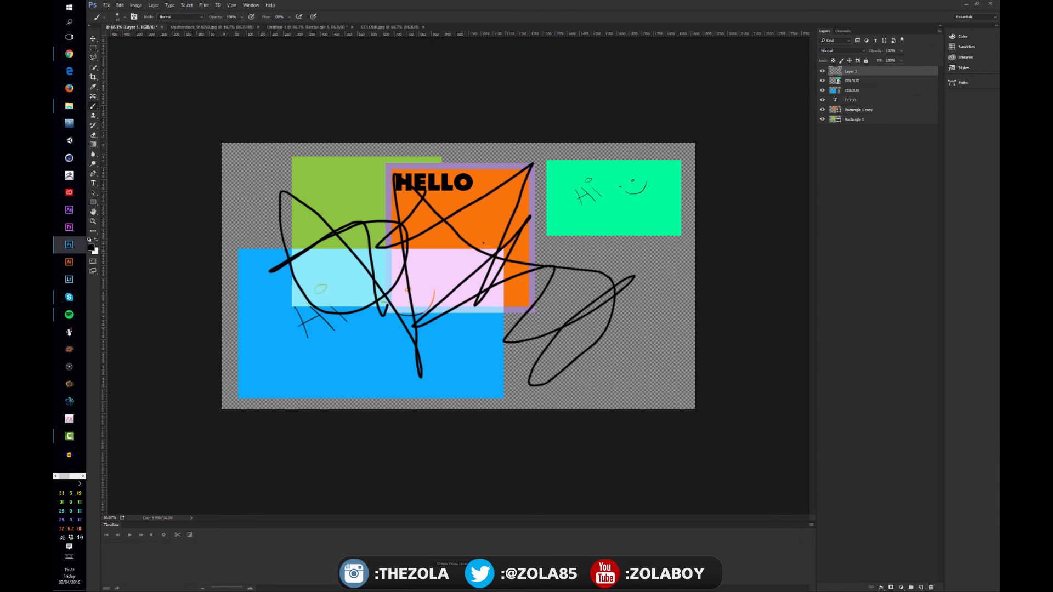
Move the scribble on Layer 1 slightly up and to the left, and deselect all layers.
left_click(93, 38)
mouse_move(531, 283)
left_mouse_down()
mouse_move(548, 248)
mouse_move(520, 286)
mouse_move(522, 263)
left_mouse_up()
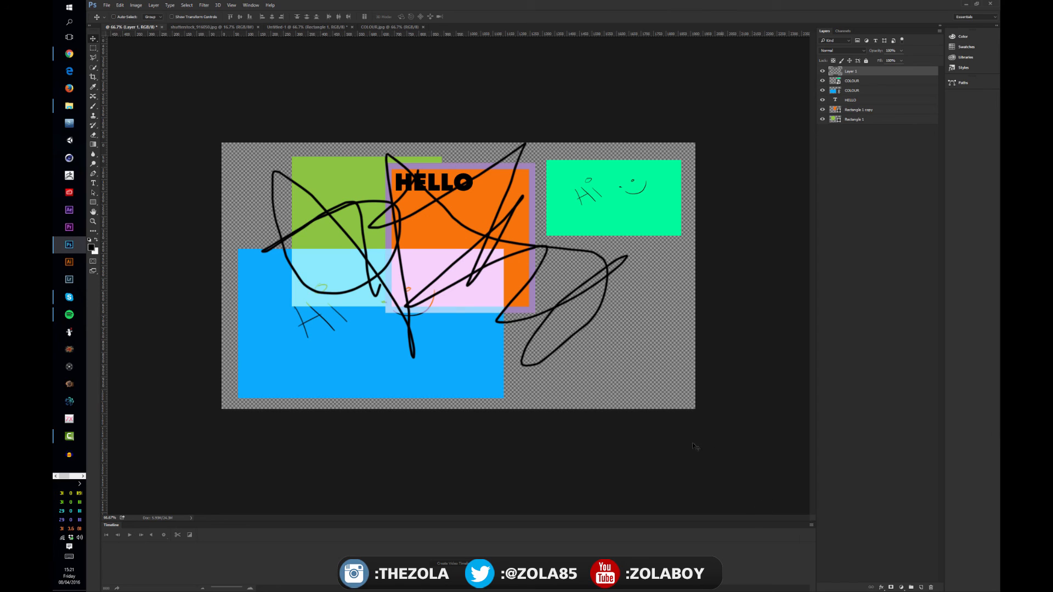
left_click(889, 496)
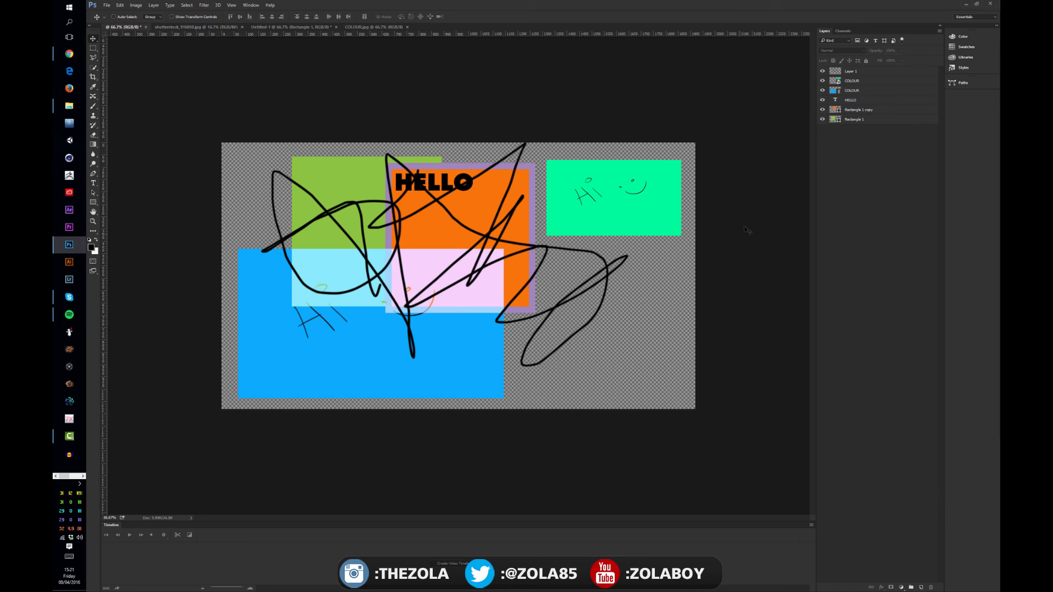
Select the rectangle, COLOUR and HELLO layers individually one after another, and clear the selection.
left_click(872, 110)
left_click(863, 81)
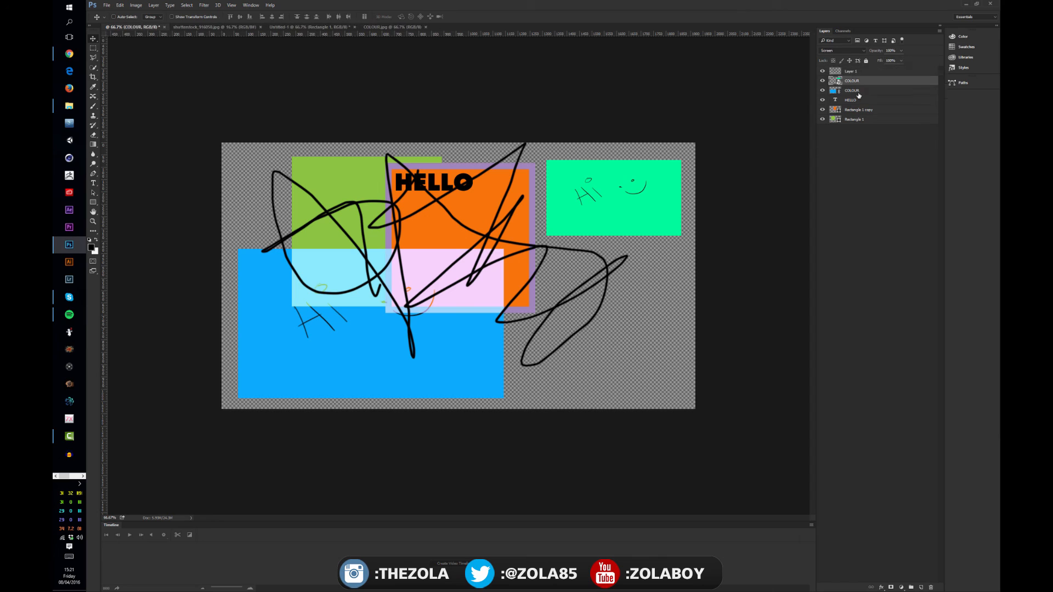
left_click(859, 91)
left_click(858, 99)
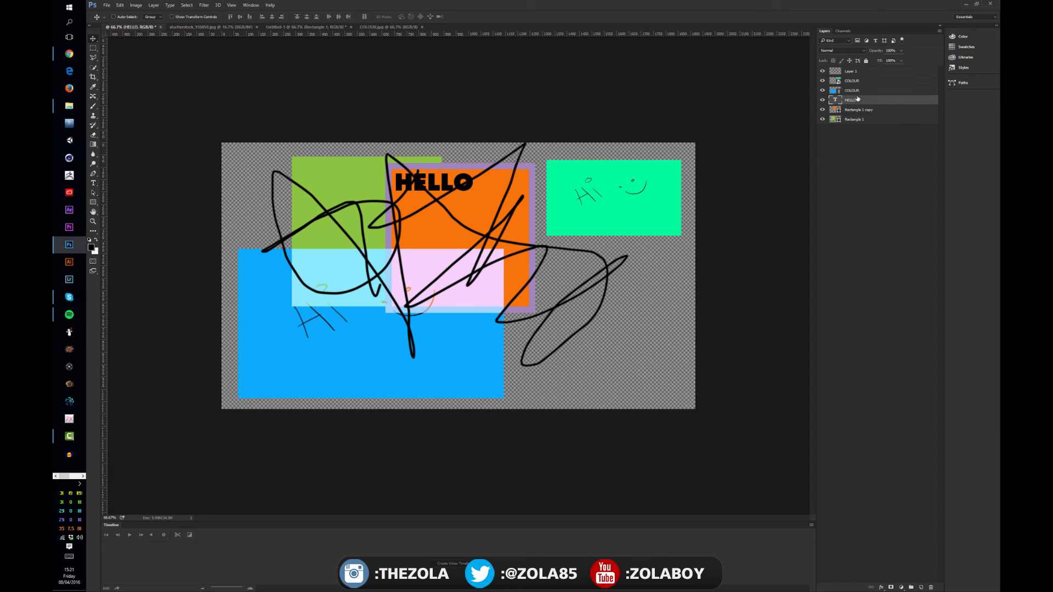
key("alt+v")
left_click(887, 178)
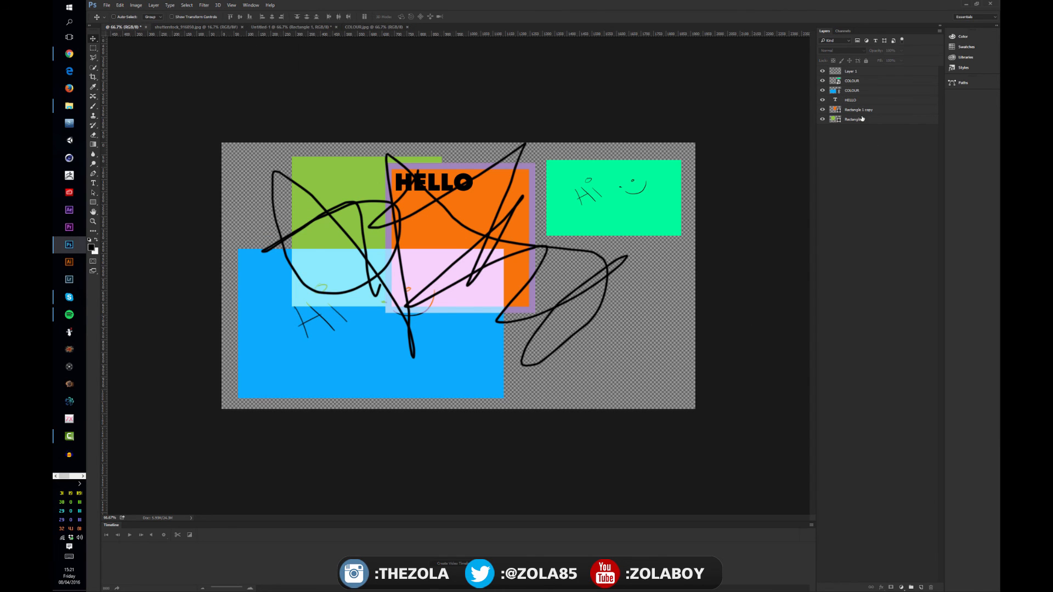
left_click(861, 117)
left_click(860, 100)
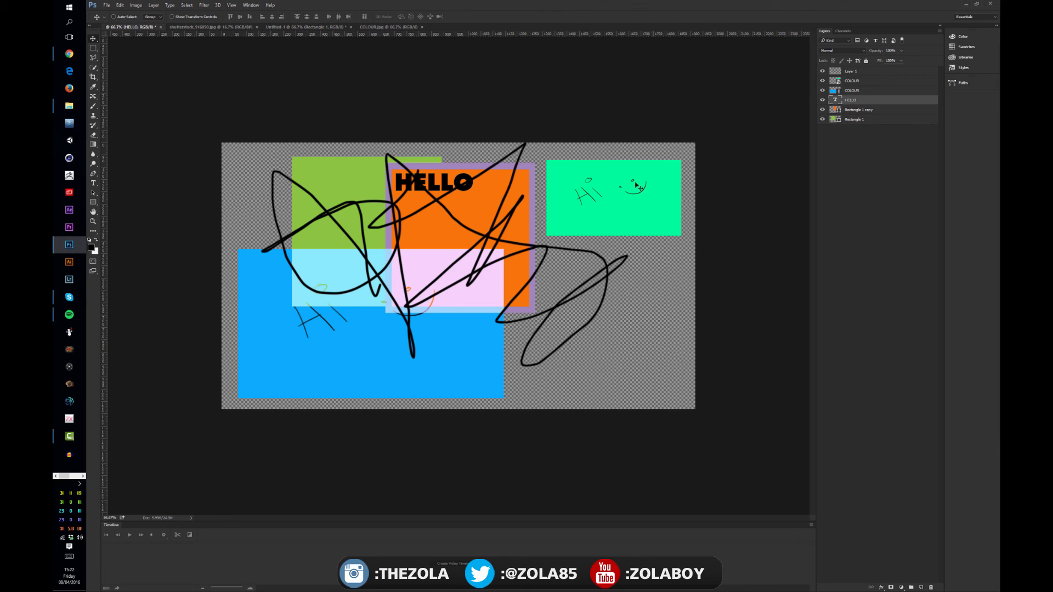
left_click(861, 155)
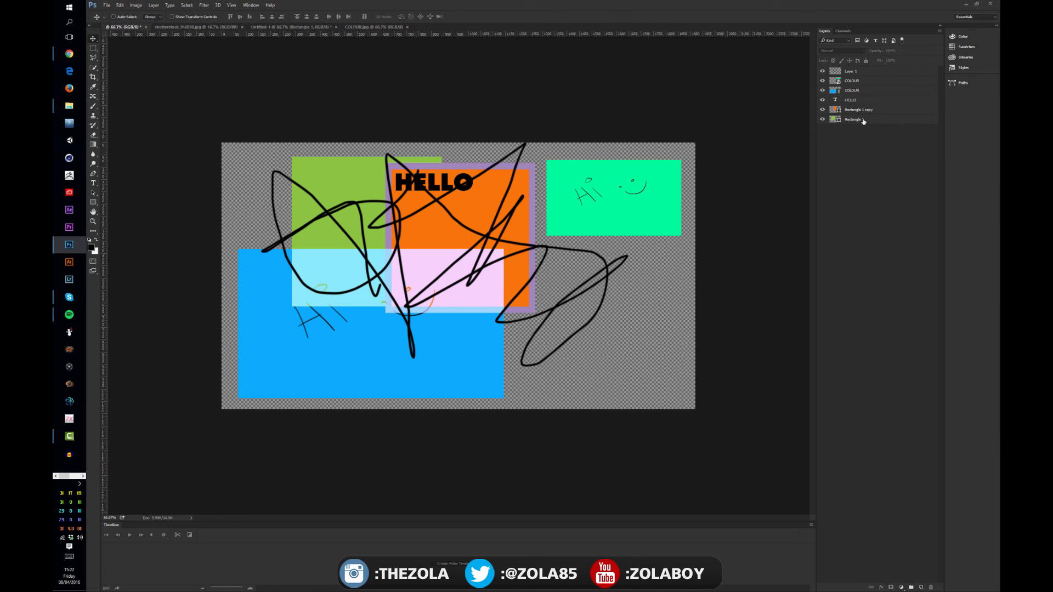
Select all layers from Rectangle 1 up to Layer 1 together, deselect them, and select the green COLOUR layer.
left_click(864, 119)
left_click(861, 71, "shift")
left_click(863, 204)
left_click(872, 120)
left_click(872, 81)
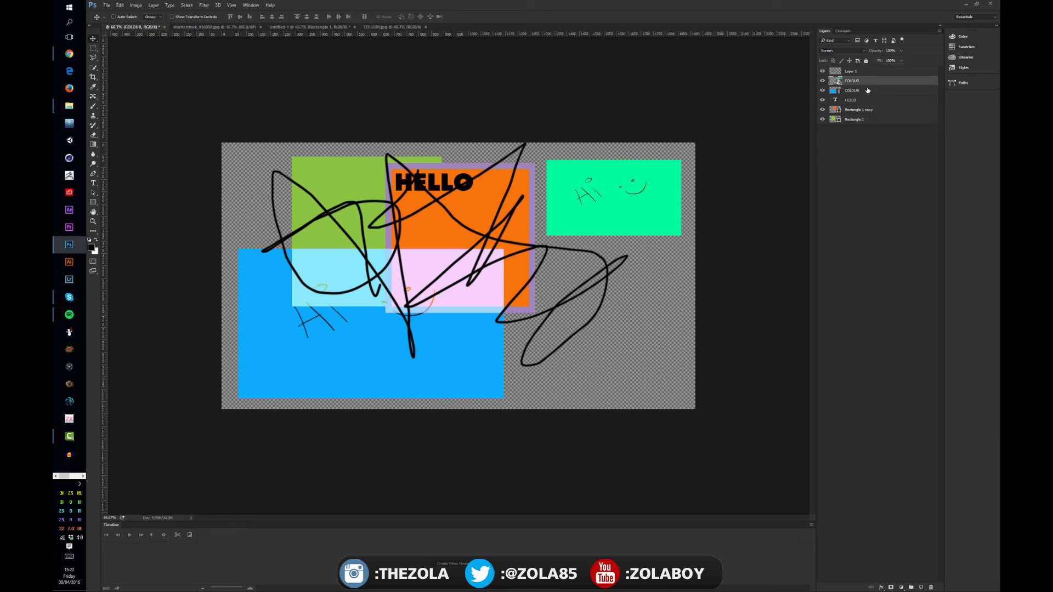